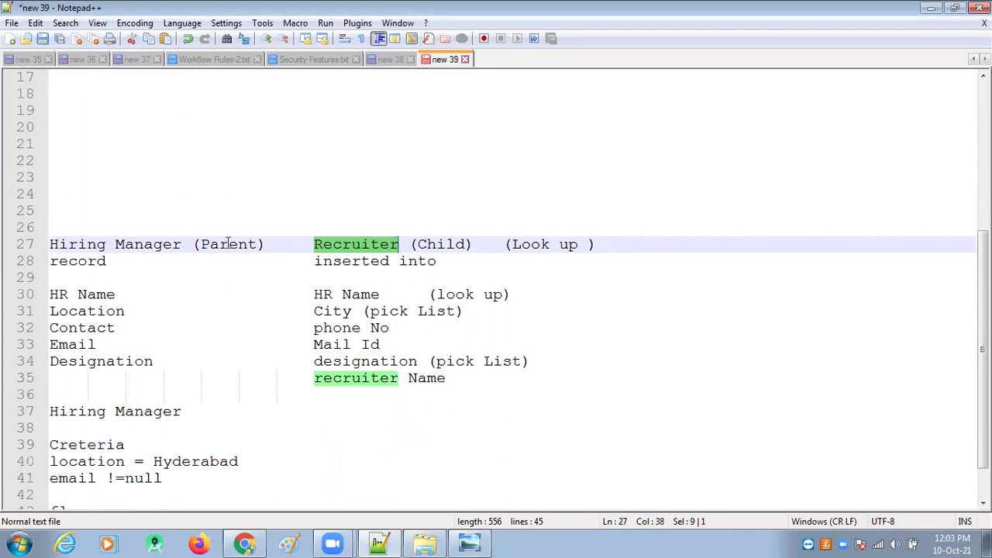
Step: Highlight the Parent (Hiring Manager) and Child (Recruiter) labels and heading lines in the notes
drag(258, 246, 196, 248)
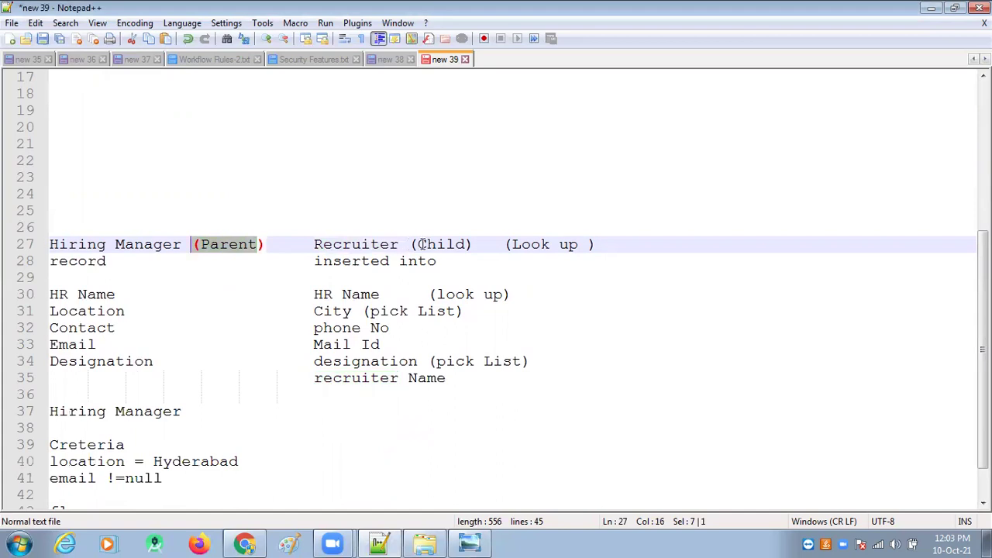
drag(419, 244, 476, 245)
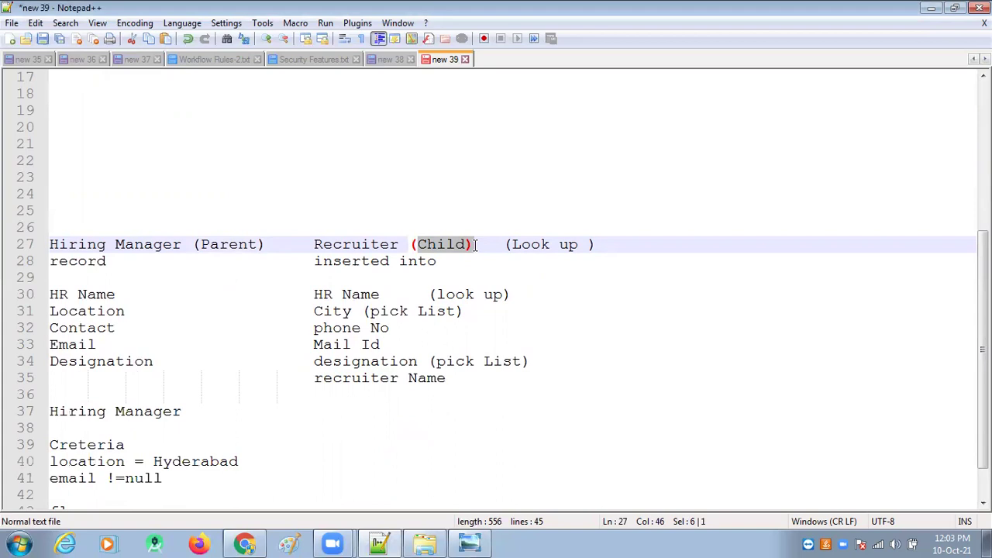
drag(117, 265, 47, 246)
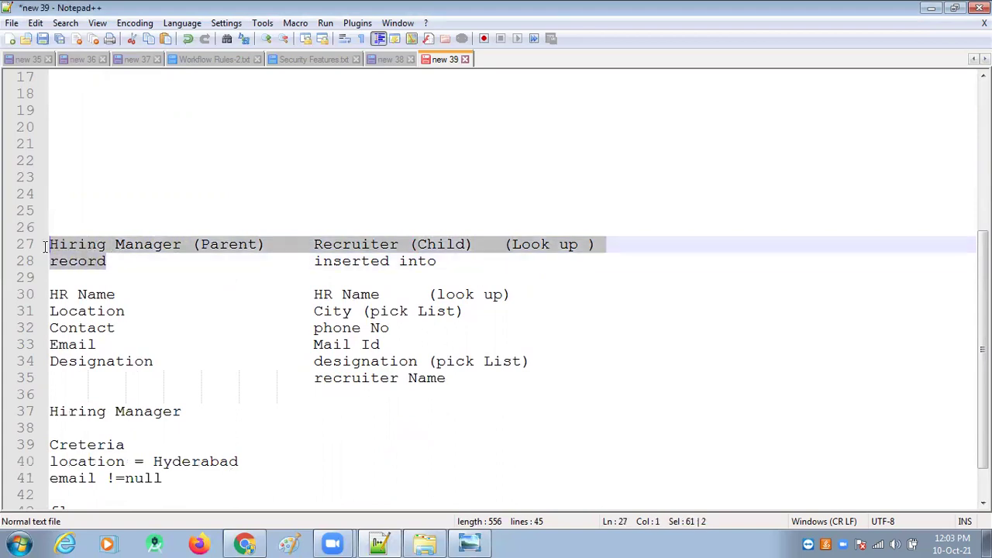
click(277, 259)
drag(312, 243, 447, 263)
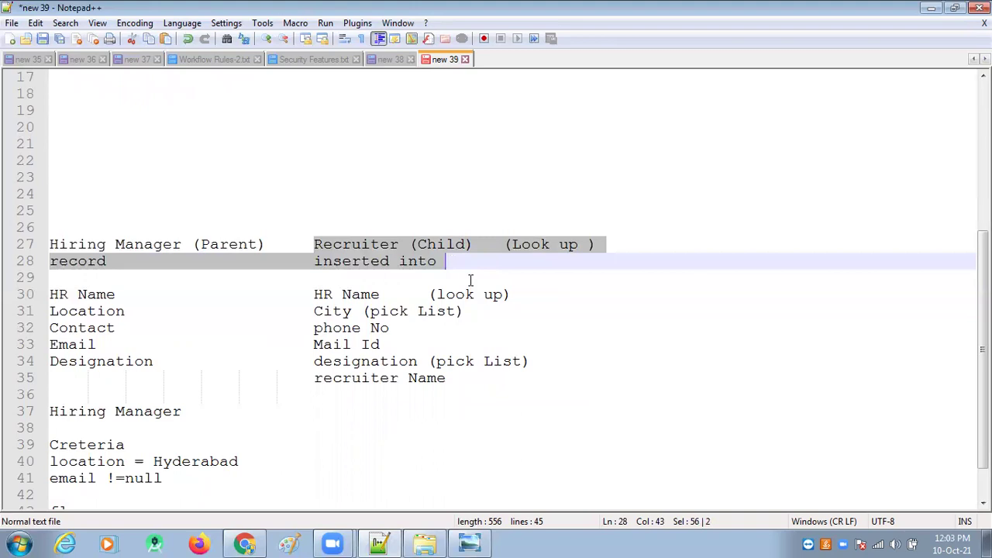
Step: Type a 'Fields' heading under both columns on line 29, with a blank line above
click(482, 284)
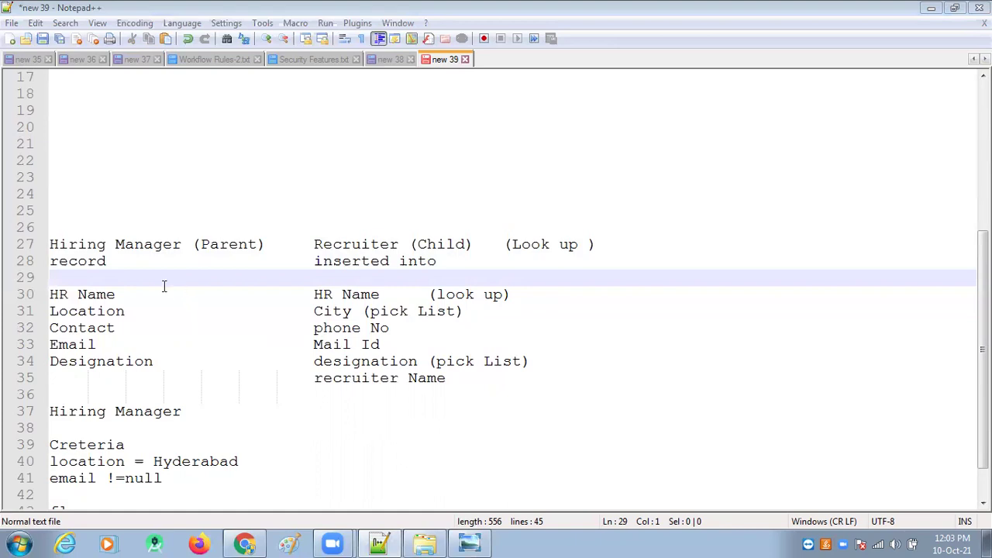
text(Fields)
key(Return)
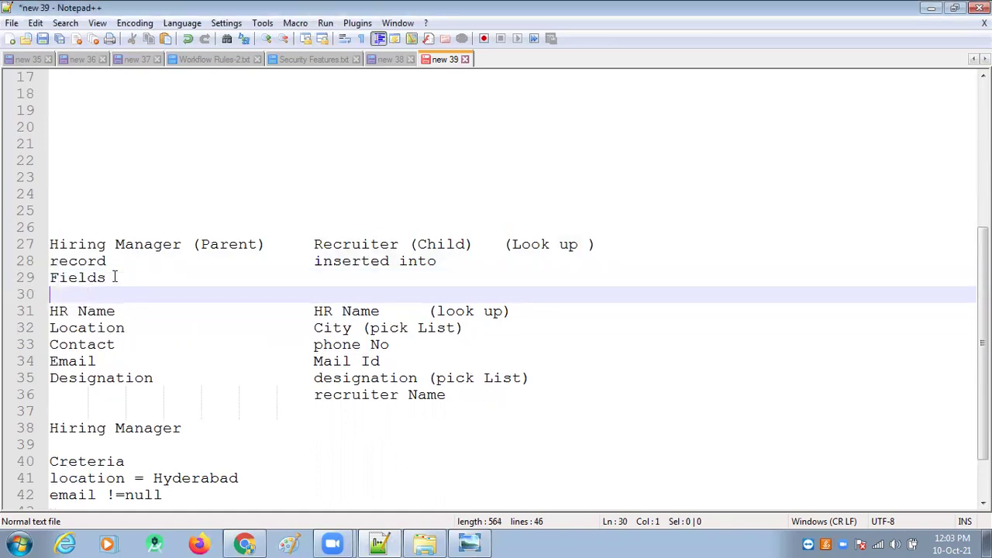
click(114, 276)
key(Tab)
key(Tab)
key(Tab)
text(Fields)
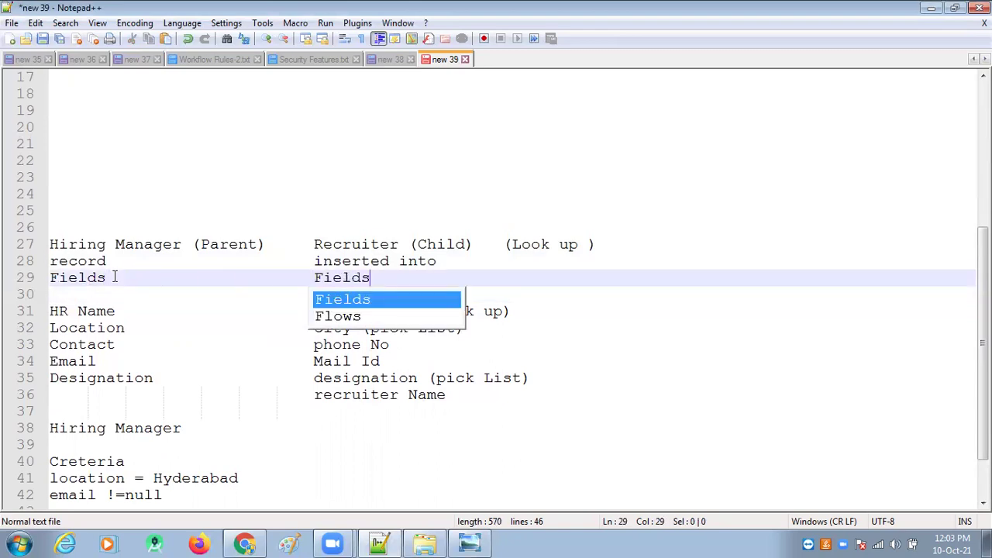
key(Escape)
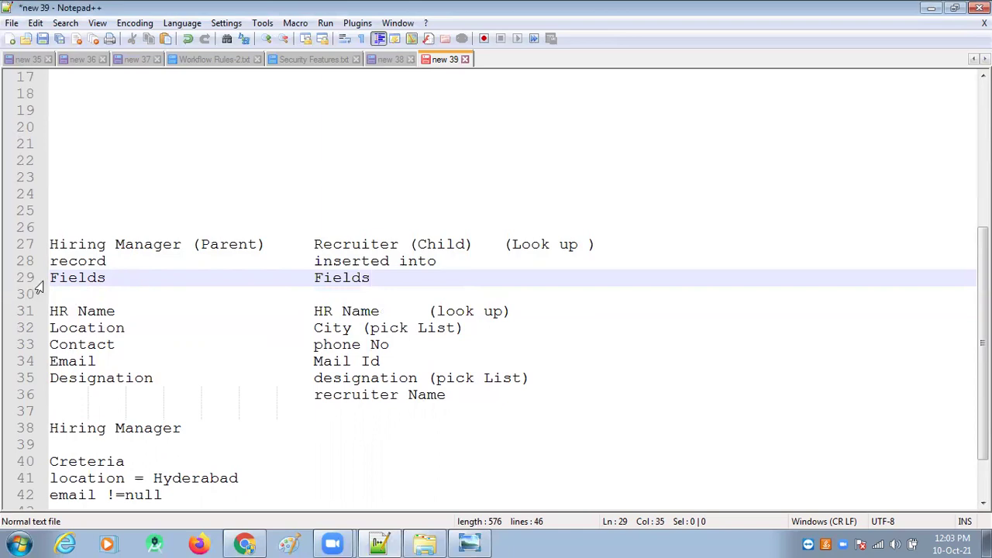
click(50, 278)
key(Return)
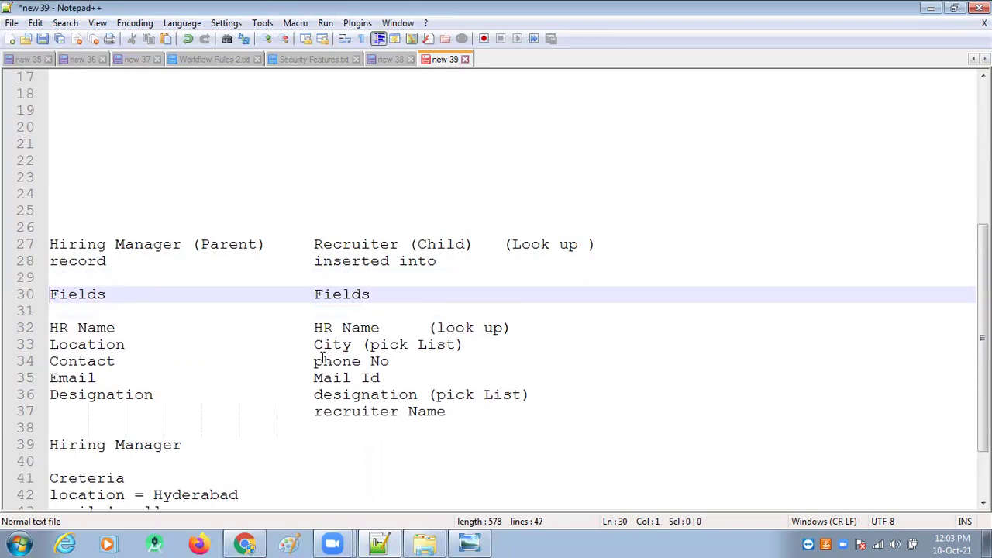
drag(399, 244, 313, 244)
click(245, 544)
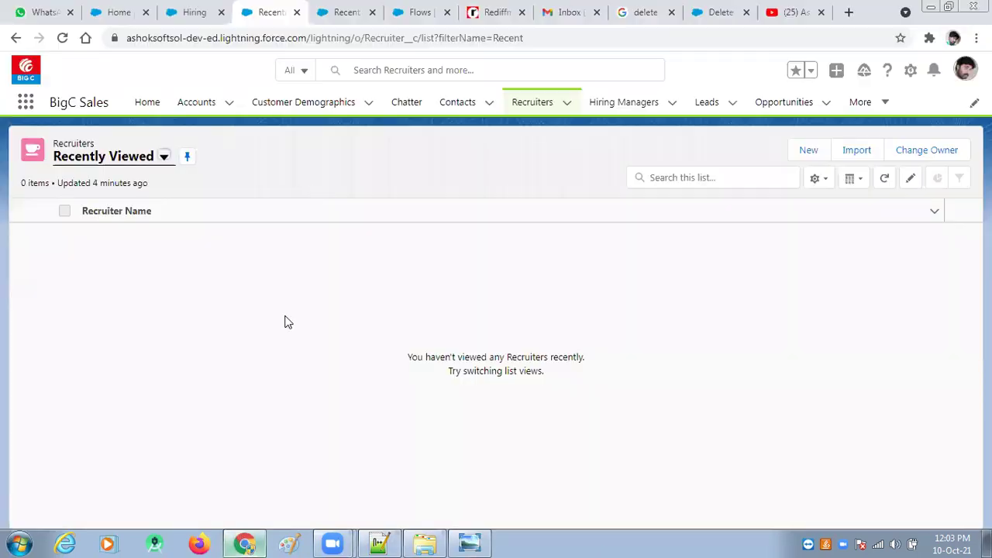
click(411, 17)
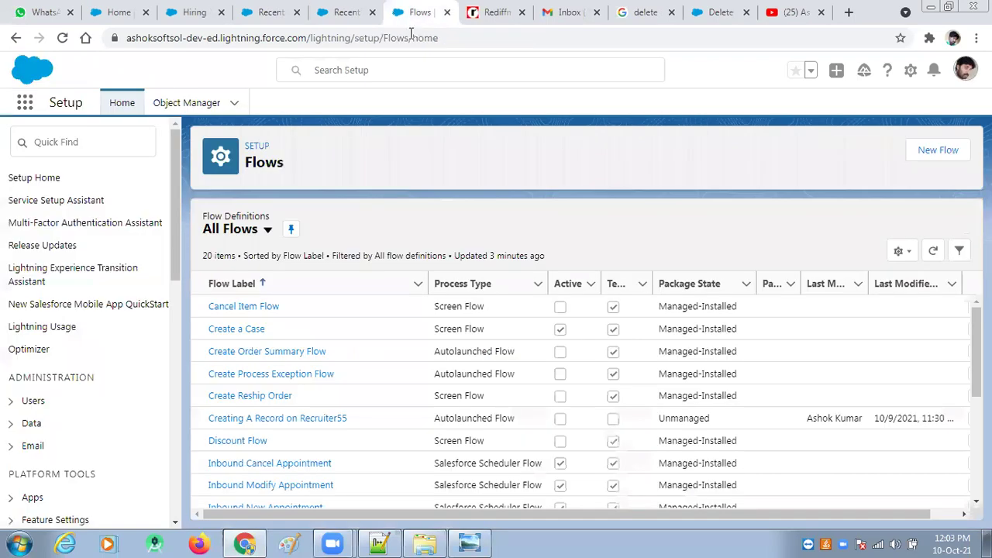
click(187, 102)
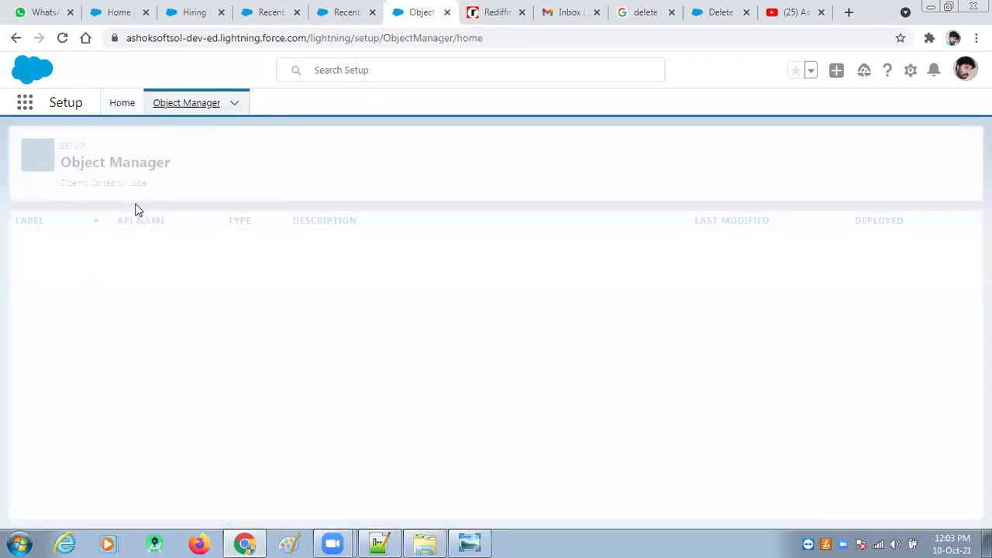
click(742, 150)
text(rec)
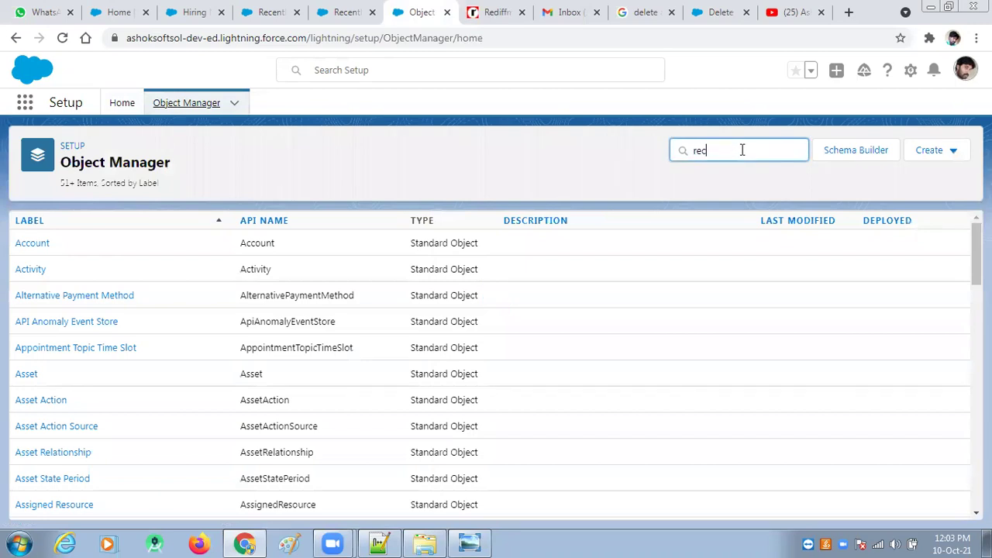
text(ruit)
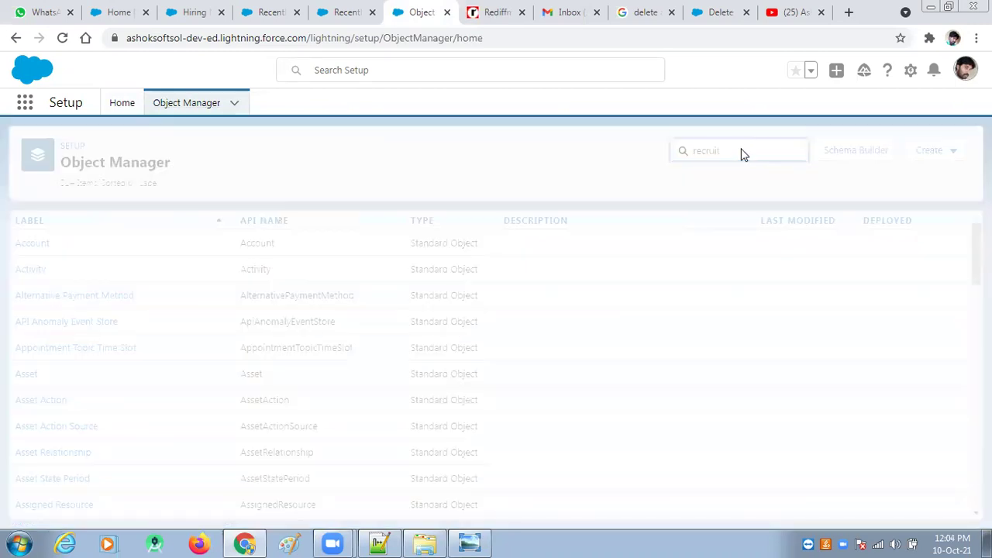
click(48, 254)
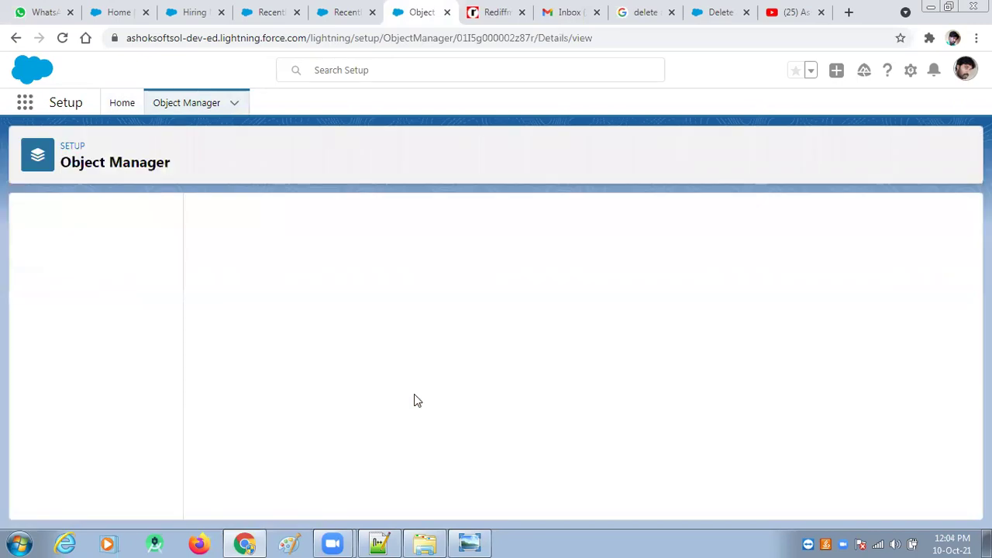
click(94, 248)
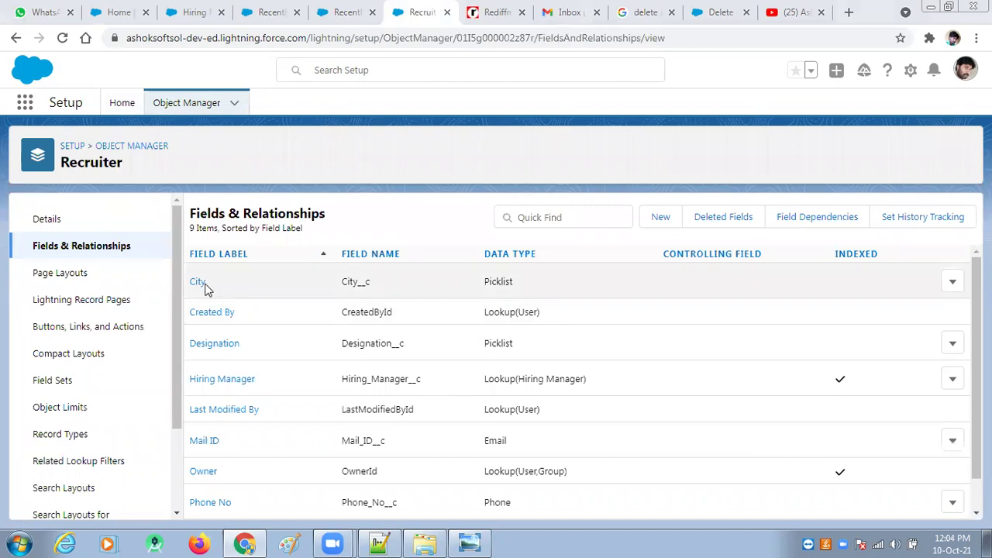
click(388, 542)
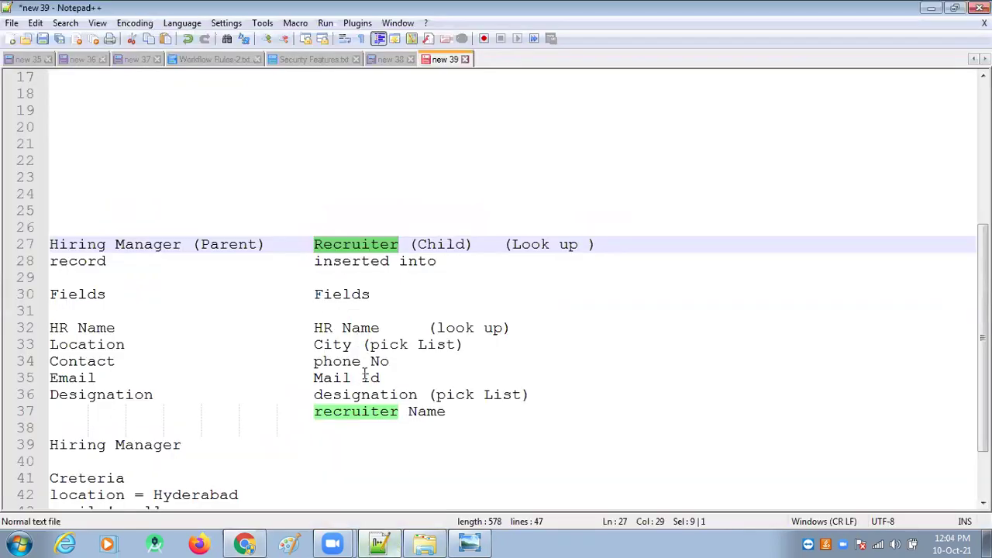
Step: Review the Recruiter fields and append '(Standard Filed)' after recruiter Name
drag(361, 347, 465, 345)
drag(385, 366, 315, 363)
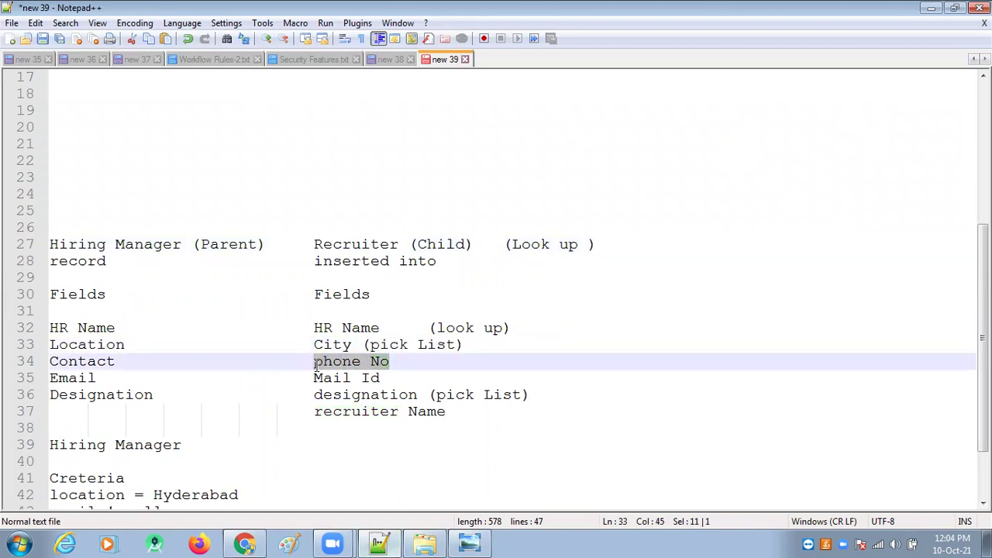
drag(382, 379, 417, 395)
drag(316, 411, 444, 413)
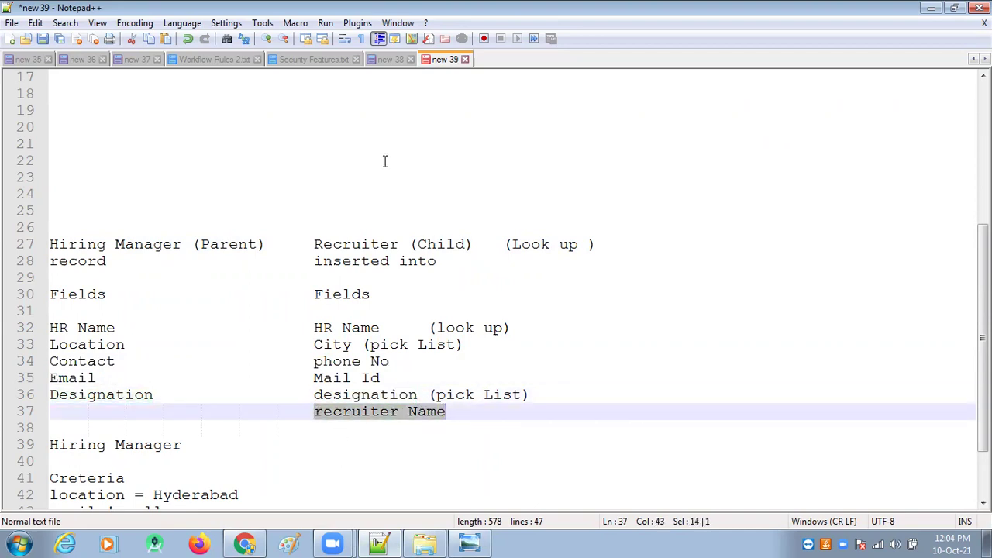
click(469, 410)
text(()
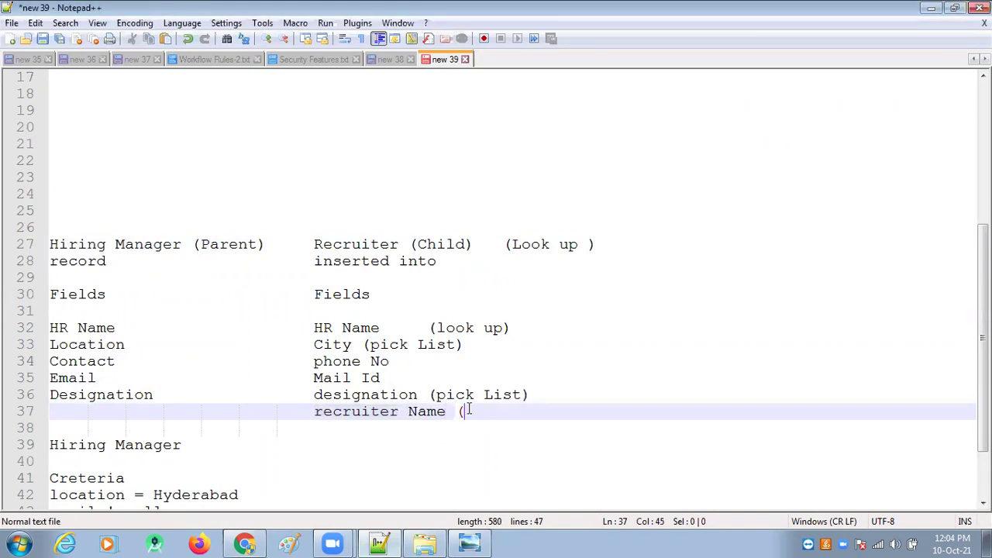
text(Stand)
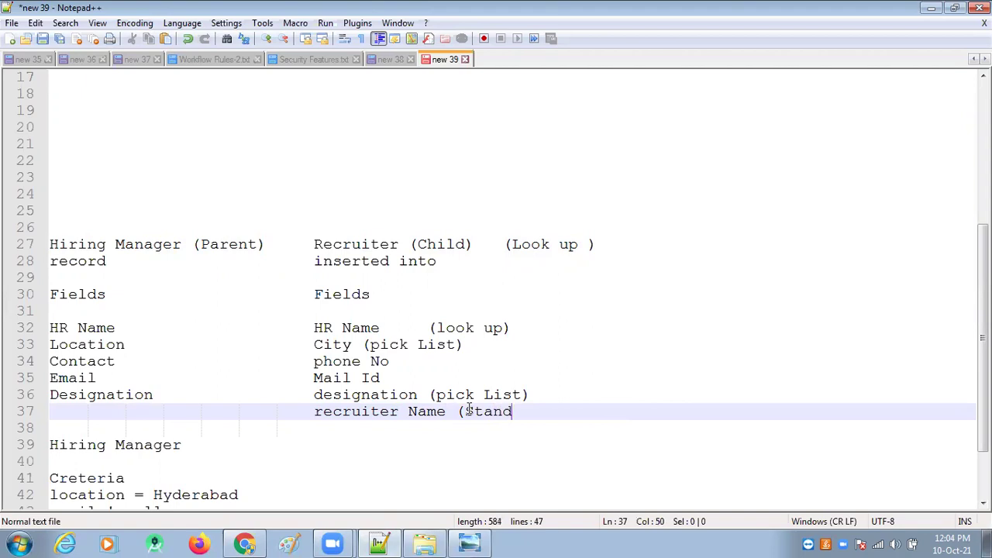
text(ard Filed)
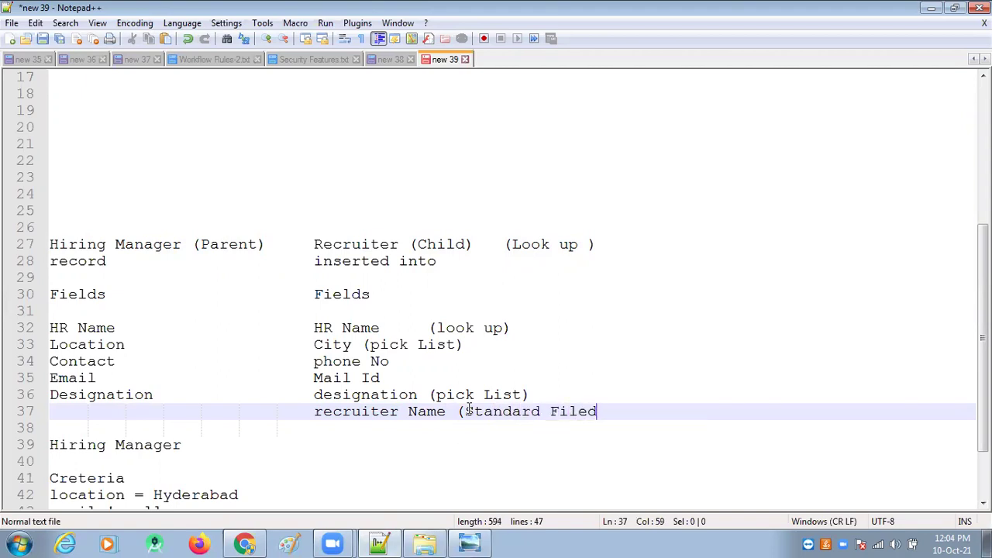
text())
Step: Highlight the five mapped field rows and HR Name in both columns
double_click(402, 246)
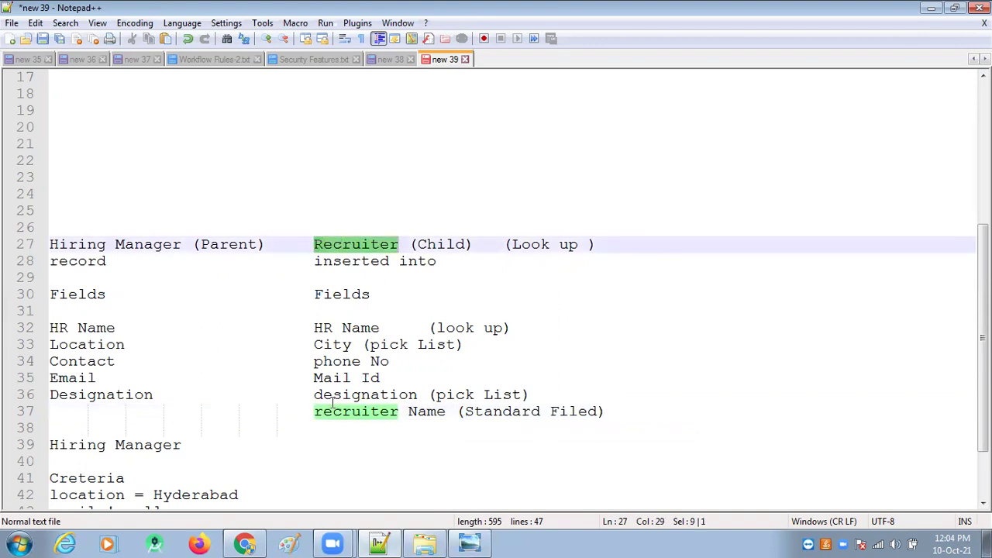
drag(314, 412, 445, 412)
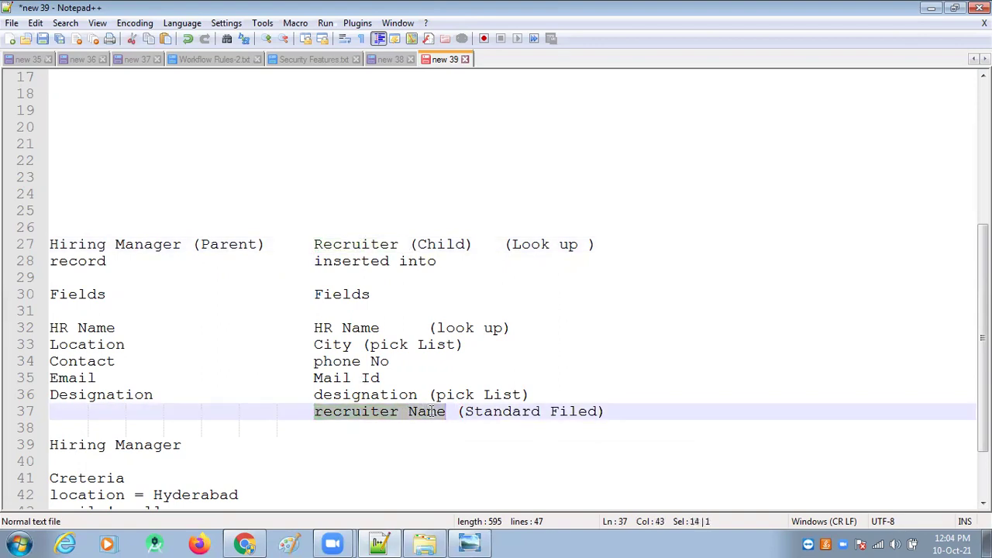
click(434, 457)
click(313, 328)
drag(312, 328, 553, 394)
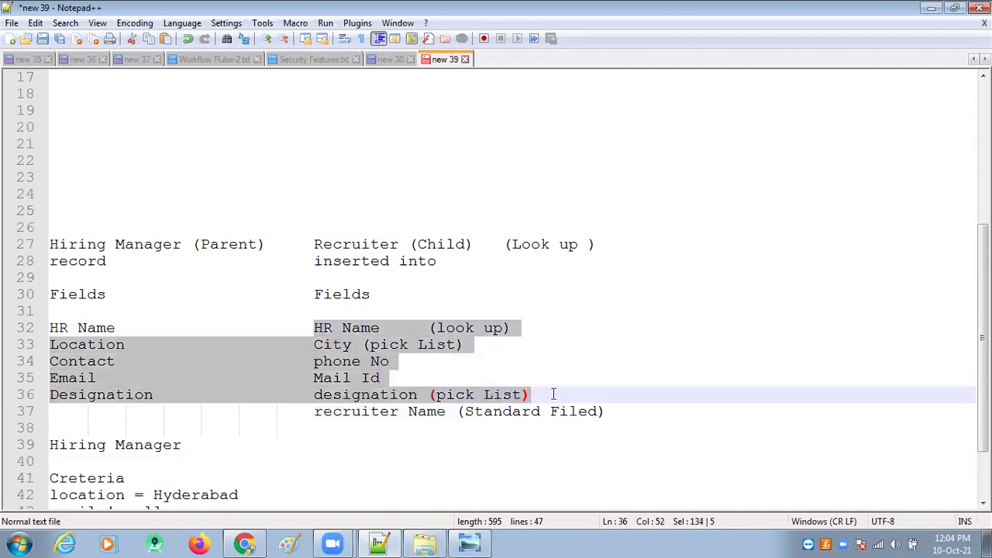
click(624, 375)
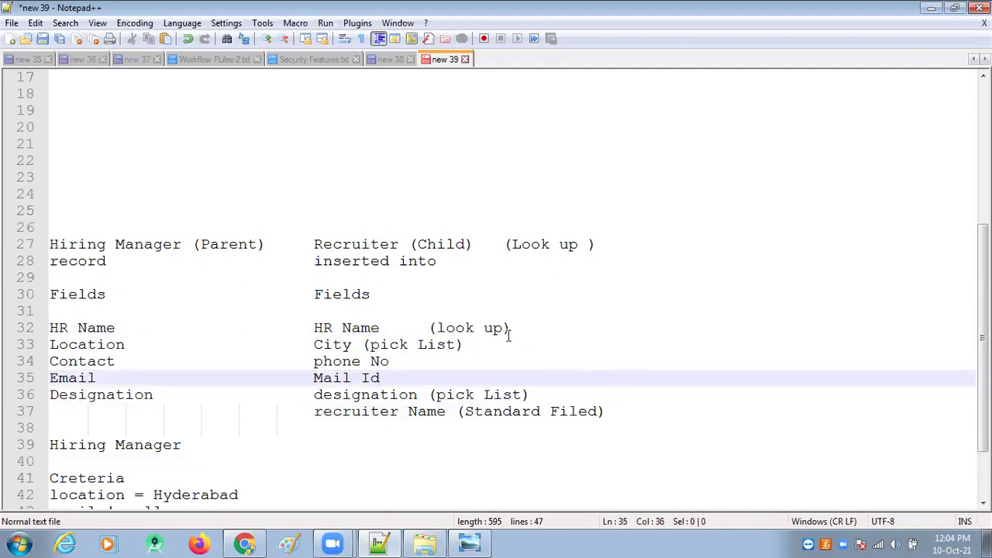
drag(314, 328, 381, 328)
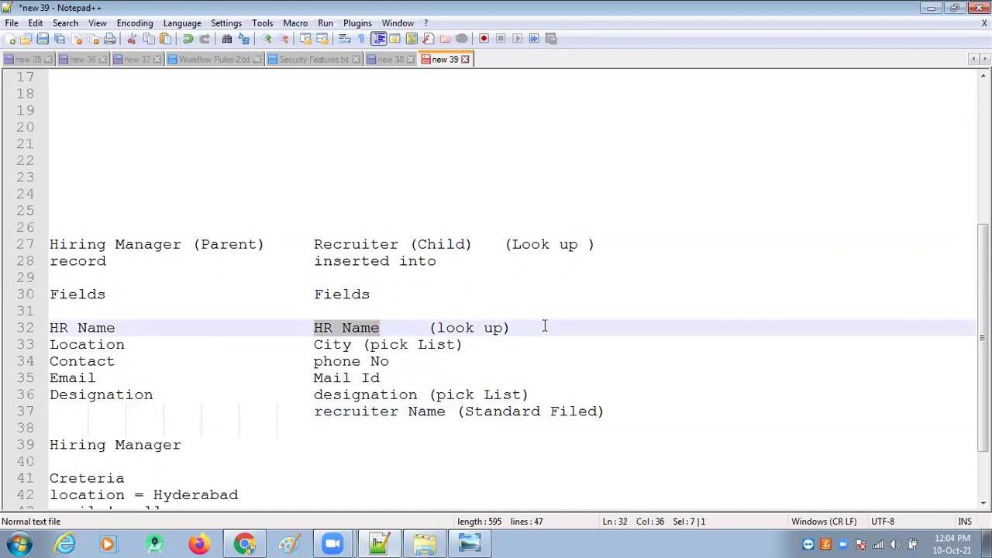
click(520, 328)
drag(116, 328, 48, 330)
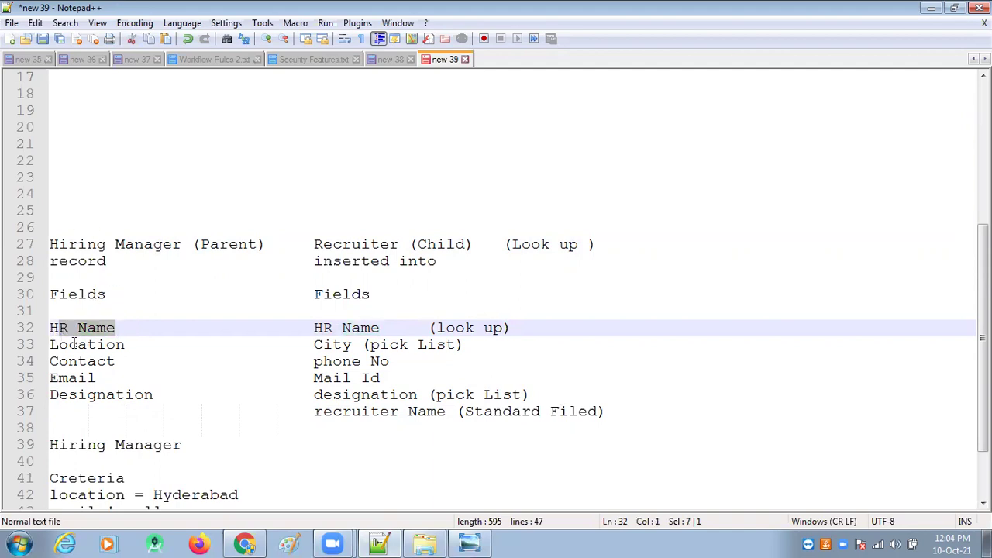
Step: Walk through the pairs Location–City, Contact–phone No, Email–Mail Id, Designation–designation, and recruiter Name
click(99, 346)
drag(311, 344, 353, 346)
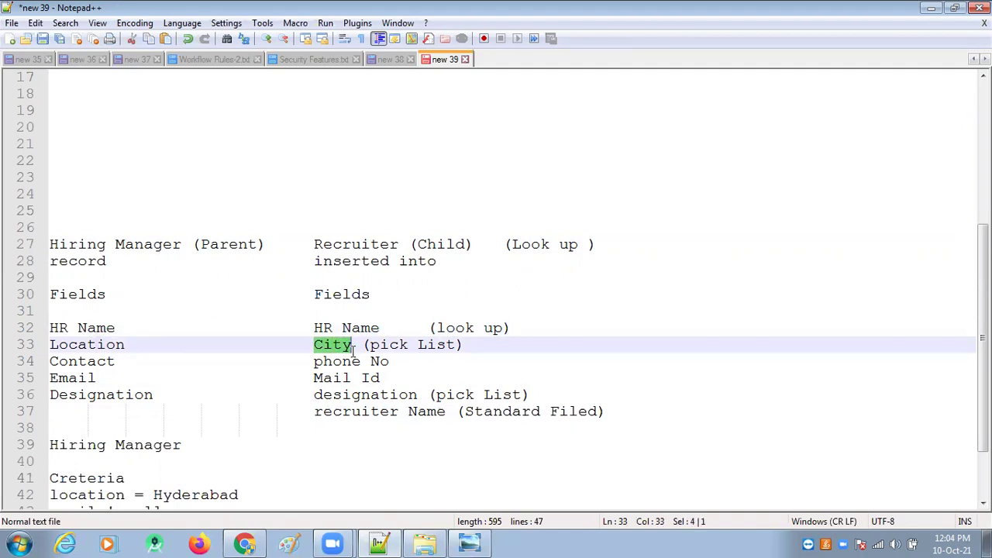
drag(118, 361, 48, 362)
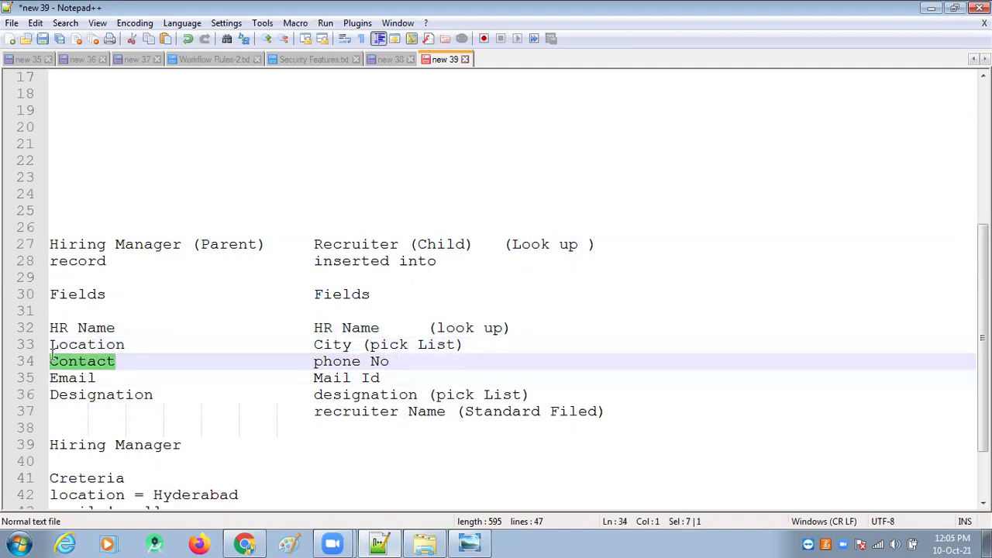
drag(313, 361, 390, 361)
drag(99, 377, 46, 386)
drag(313, 378, 380, 378)
drag(155, 394, 44, 402)
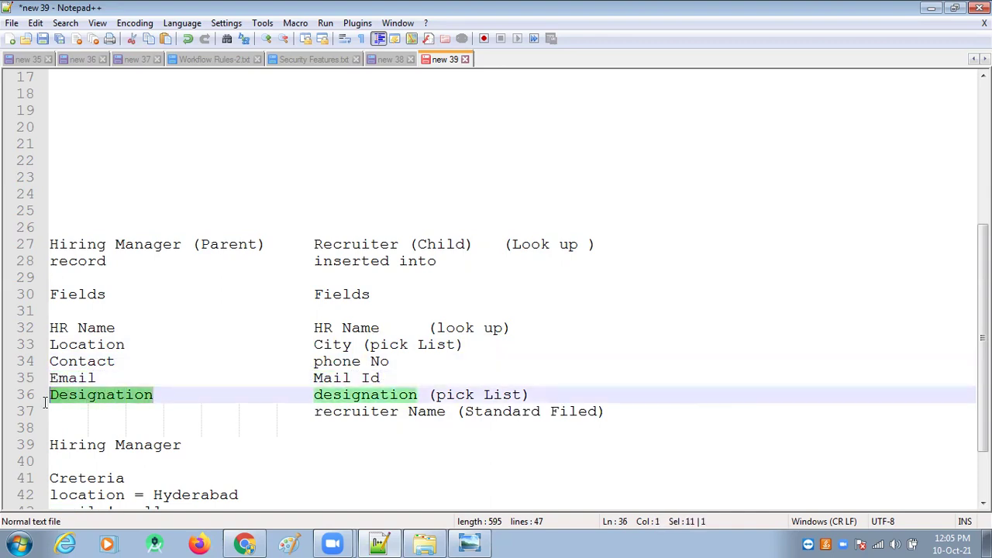
click(105, 408)
drag(163, 397, 69, 396)
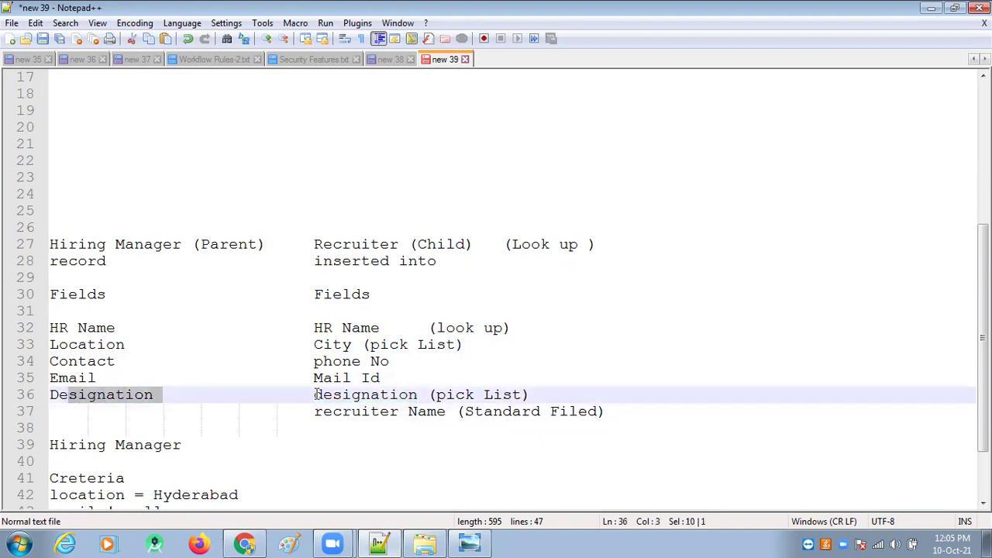
drag(316, 396, 417, 396)
drag(317, 416, 444, 416)
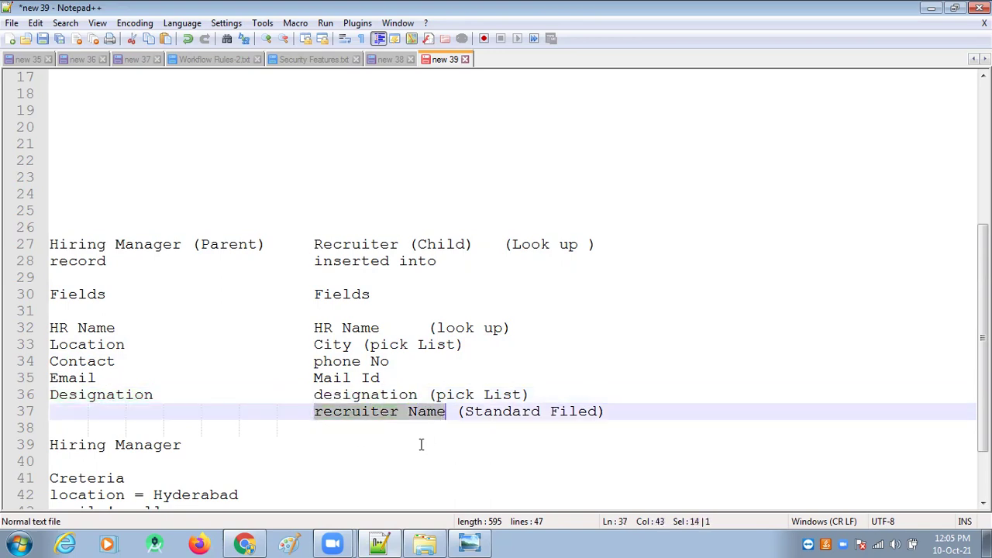
click(107, 411)
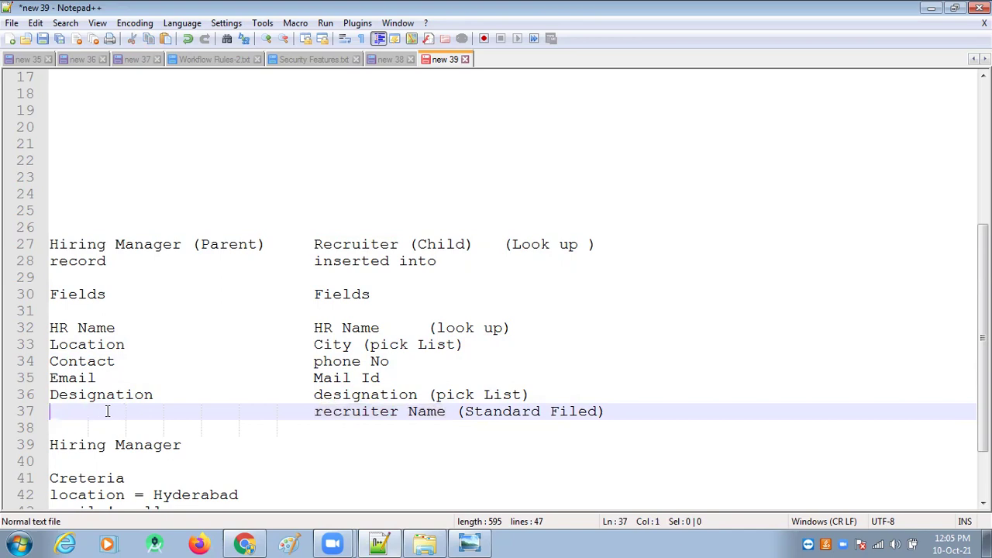
Step: Enter 'HR Name' on line 37 and replace line 32's HR Name with 'Id', realigning the columns
text(H)
key(Return)
text(Name)
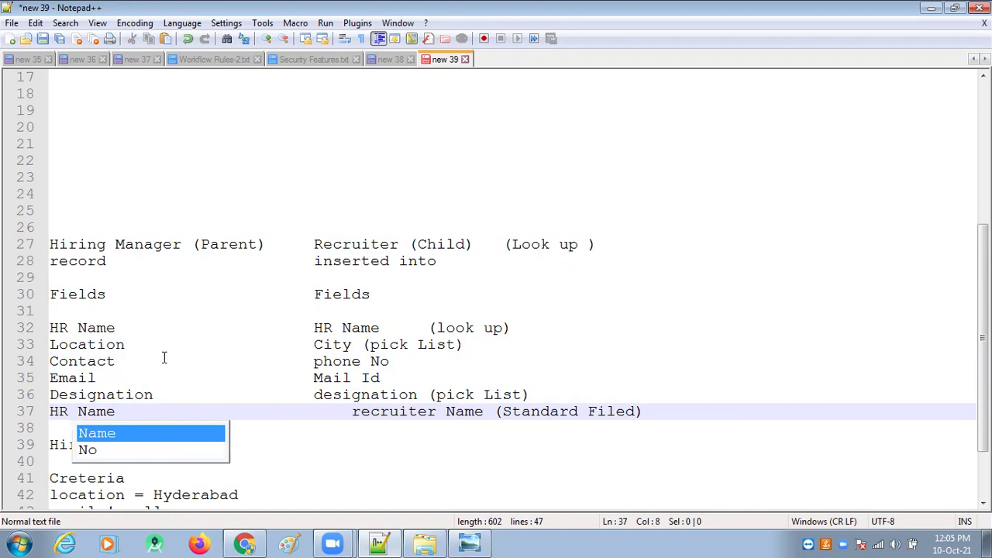
click(165, 357)
drag(116, 328, 50, 329)
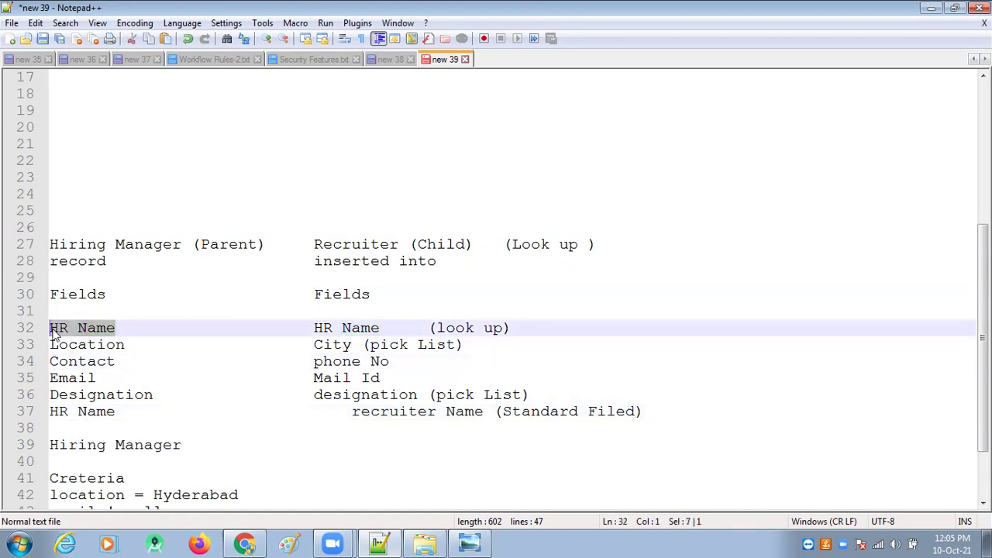
text(Id)
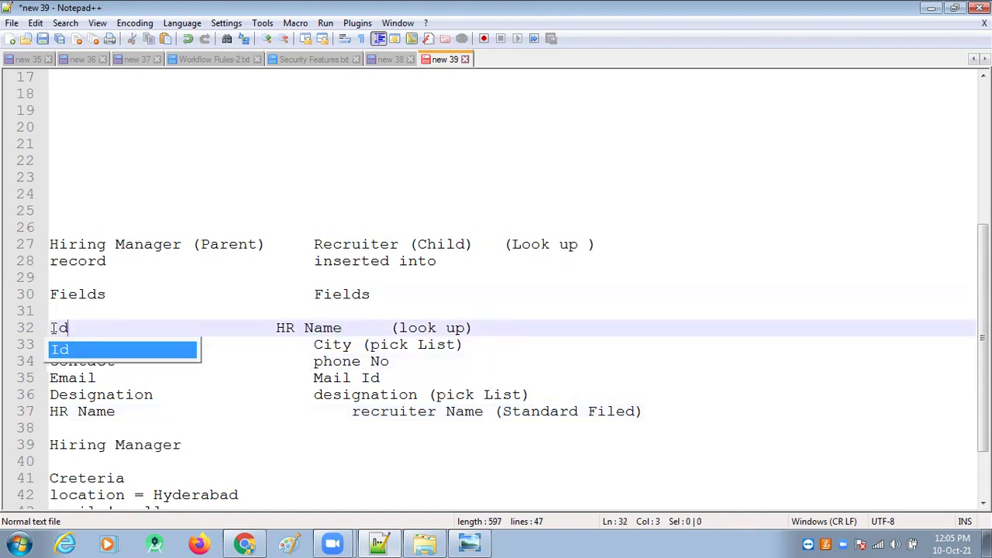
click(193, 409)
click(125, 321)
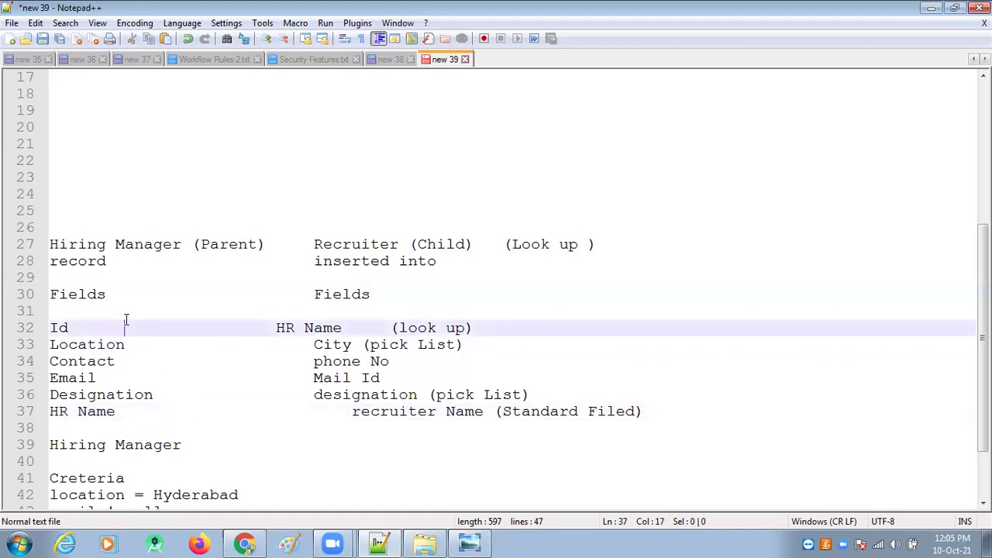
key(Tab)
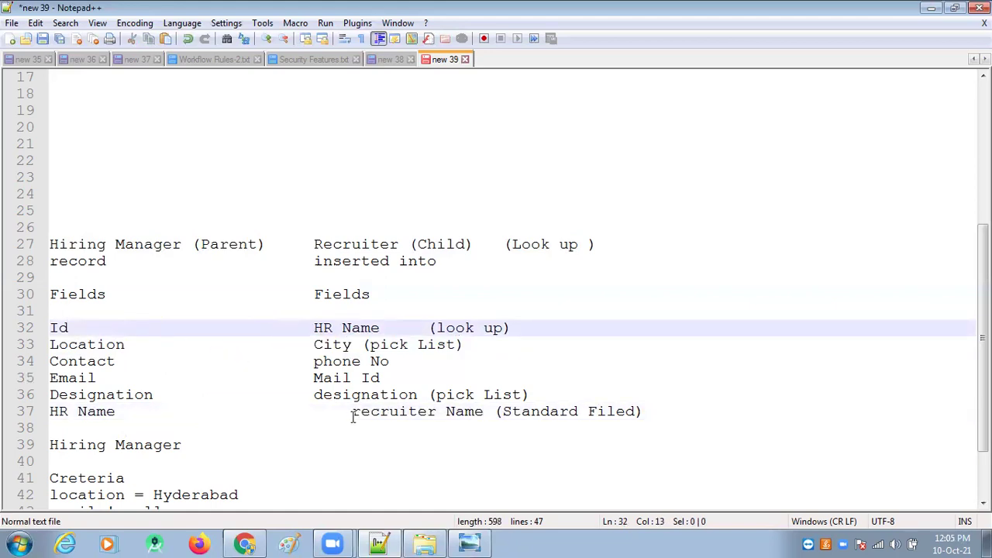
click(353, 413)
key(BackSpace)
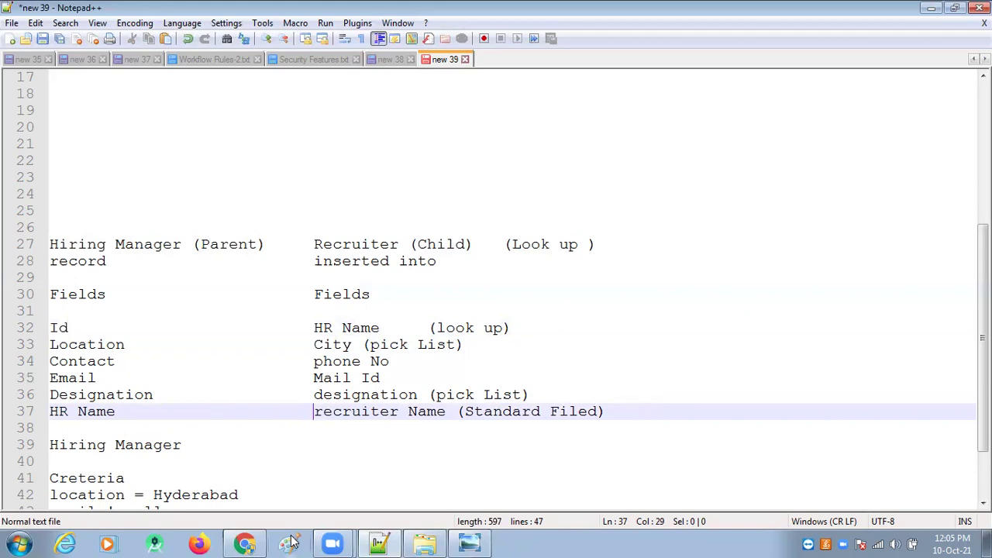
Step: Highlight the two criteria lines, Hiring Manager as source object and Recruiter as target
scroll(224, 453, down, 2)
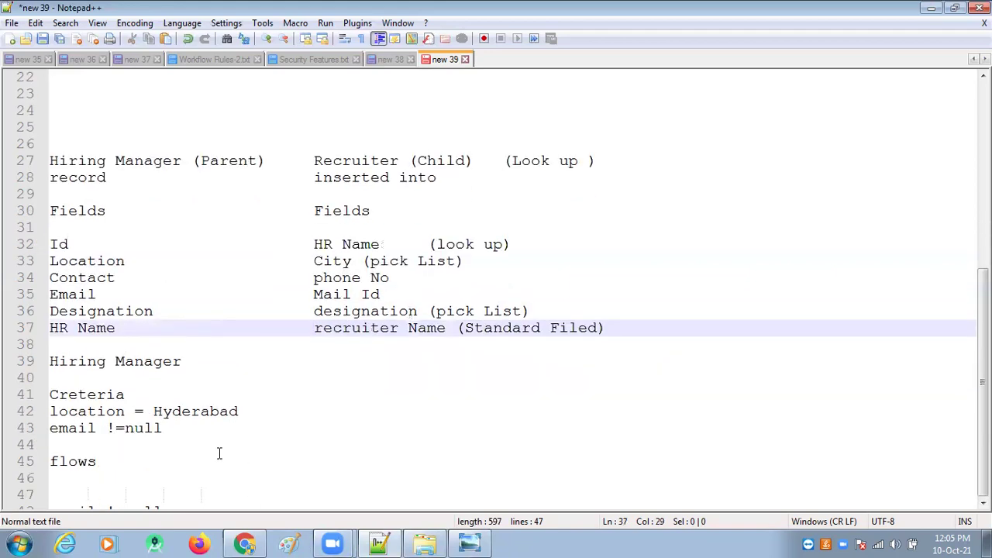
drag(172, 427, 43, 412)
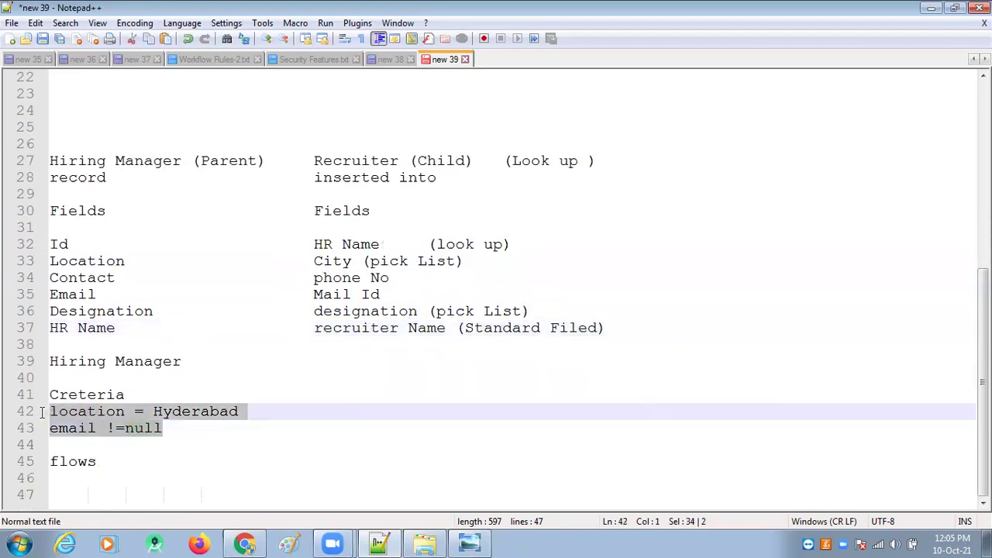
drag(177, 428, 42, 416)
drag(53, 161, 183, 162)
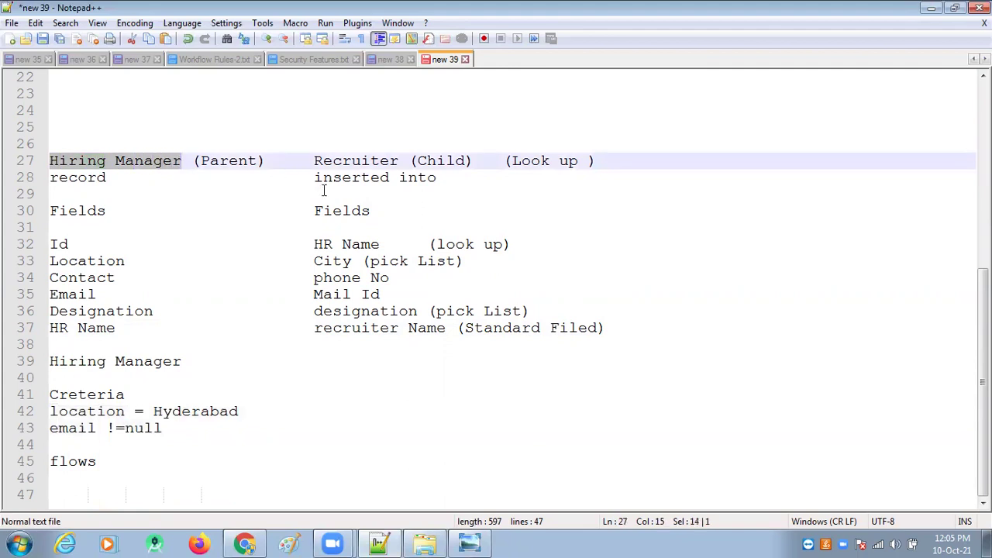
drag(313, 178, 445, 184)
scroll(431, 232, up, 1)
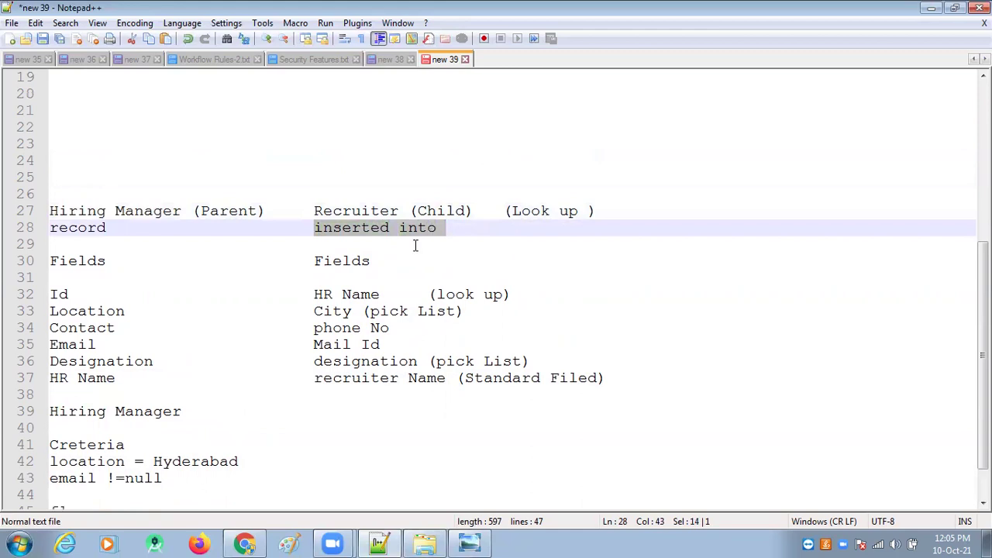
drag(402, 210, 313, 211)
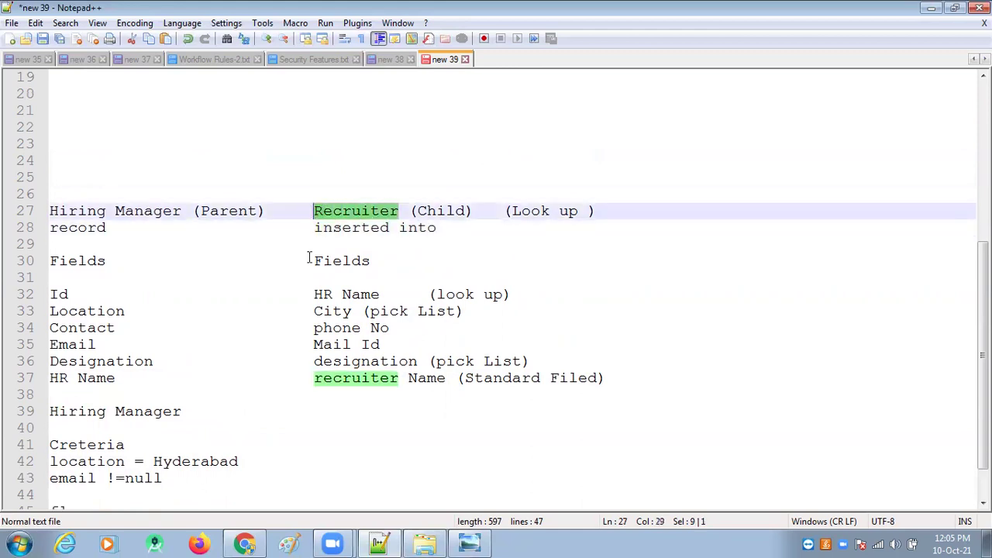
Step: Reselect the criteria lines (location = Hyderabad, email !=null) and the Recruiter field mapping block
scroll(241, 482, down, 1)
drag(163, 429, 48, 415)
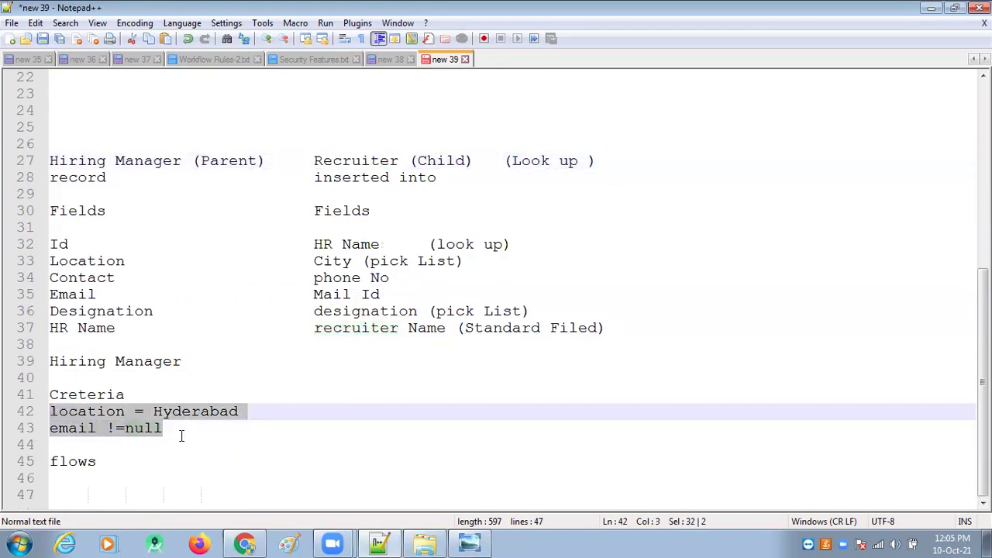
key(shift+Home)
drag(172, 428, 48, 415)
click(171, 428)
drag(171, 429, 49, 414)
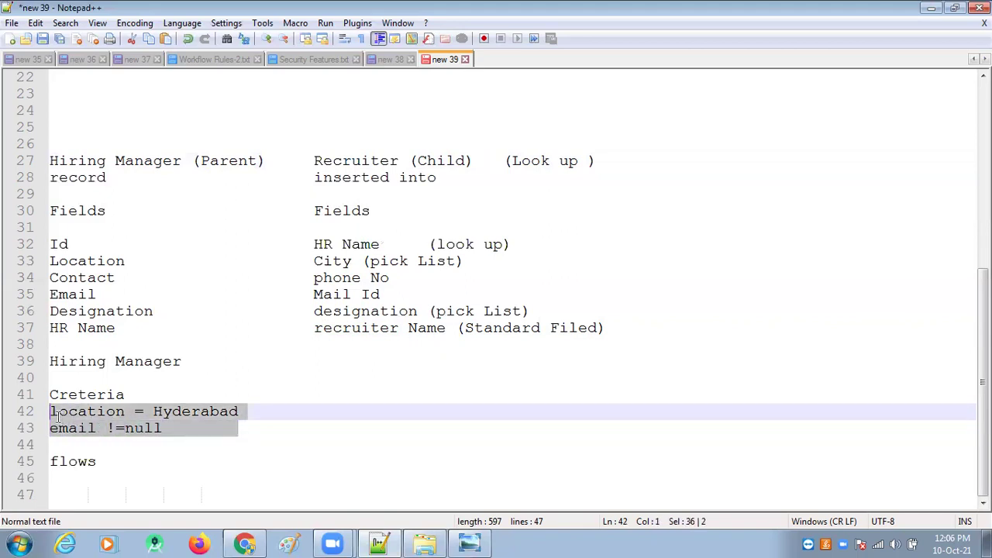
drag(312, 161, 614, 331)
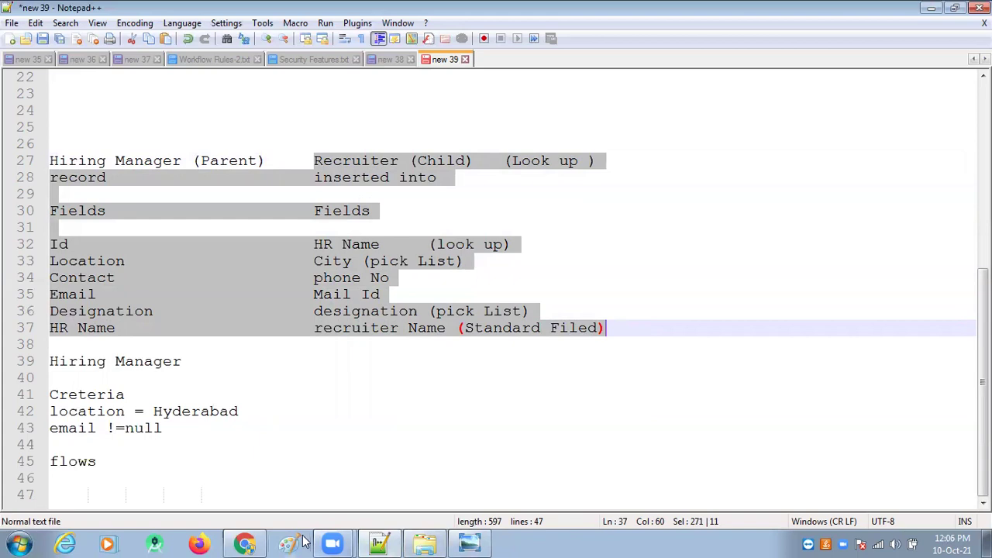
Step: Open the Setup Flows page via a Quick Find search for 'flo', then return to the Recruiters tab
click(245, 543)
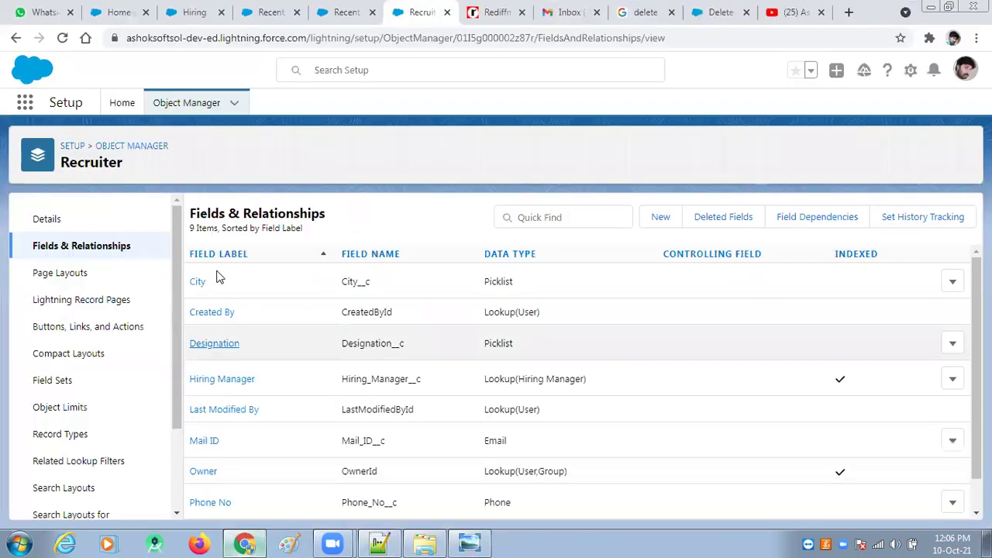
click(122, 106)
click(68, 142)
text(flow)
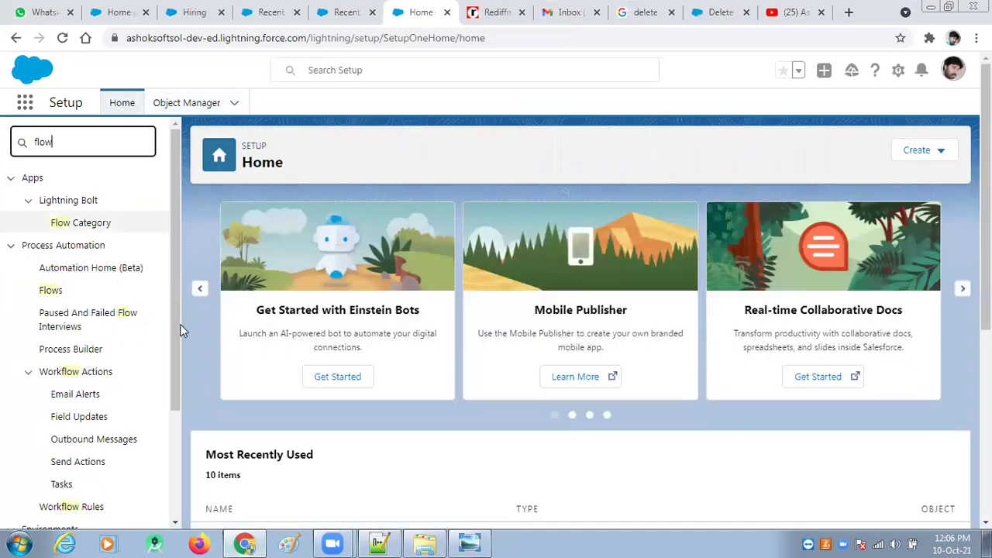
click(49, 294)
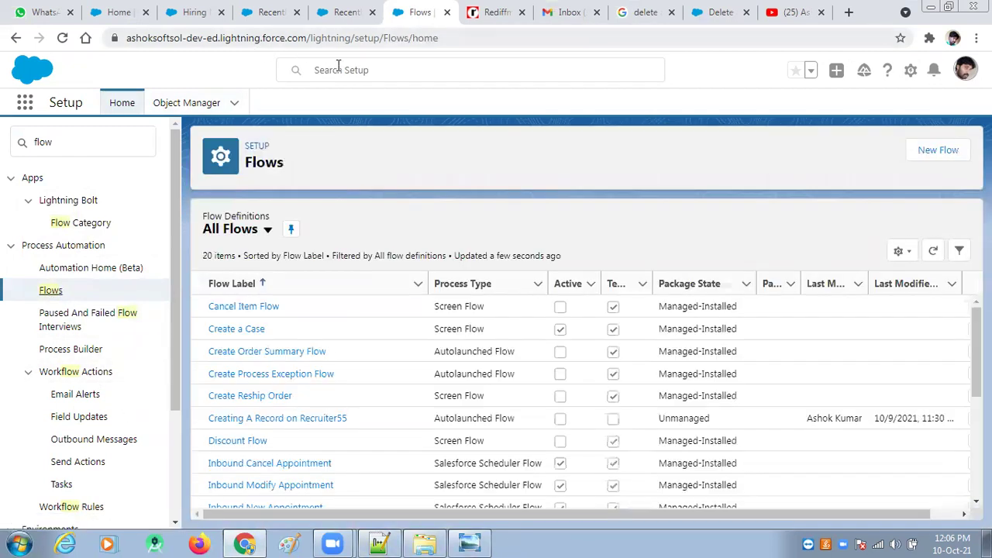
click(347, 13)
click(275, 14)
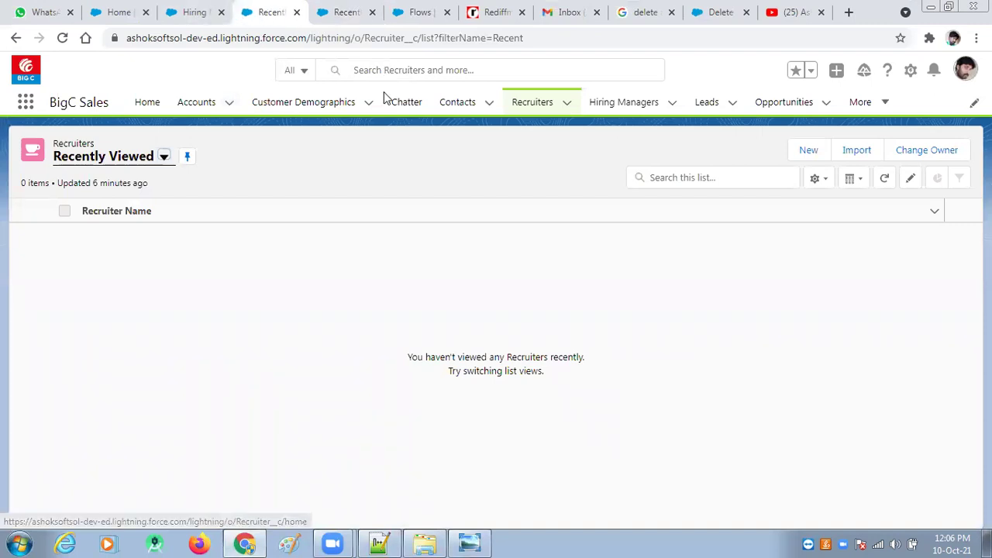
Step: Switch the Recruiters list view to All, open and cancel New Recruiter, then return to Flows
click(531, 106)
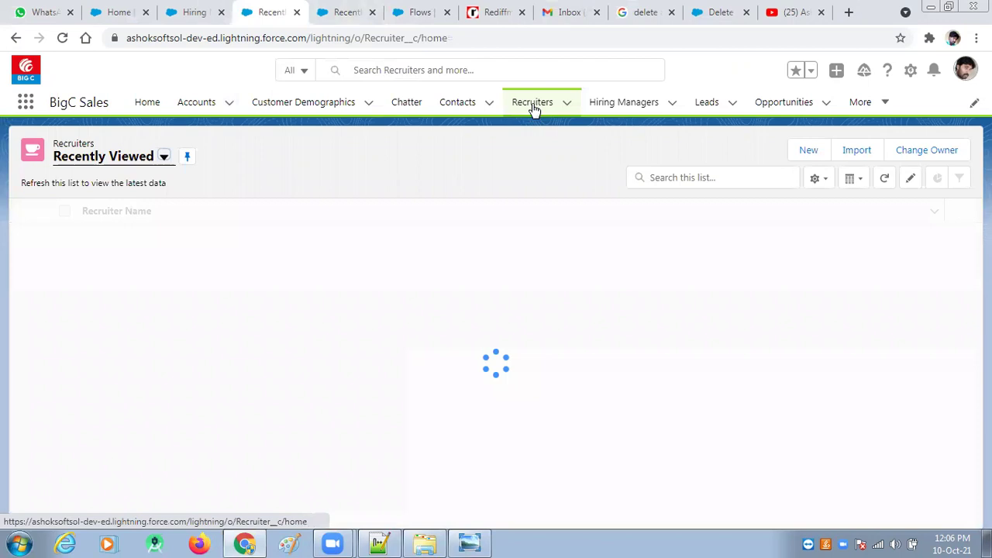
click(164, 157)
click(89, 207)
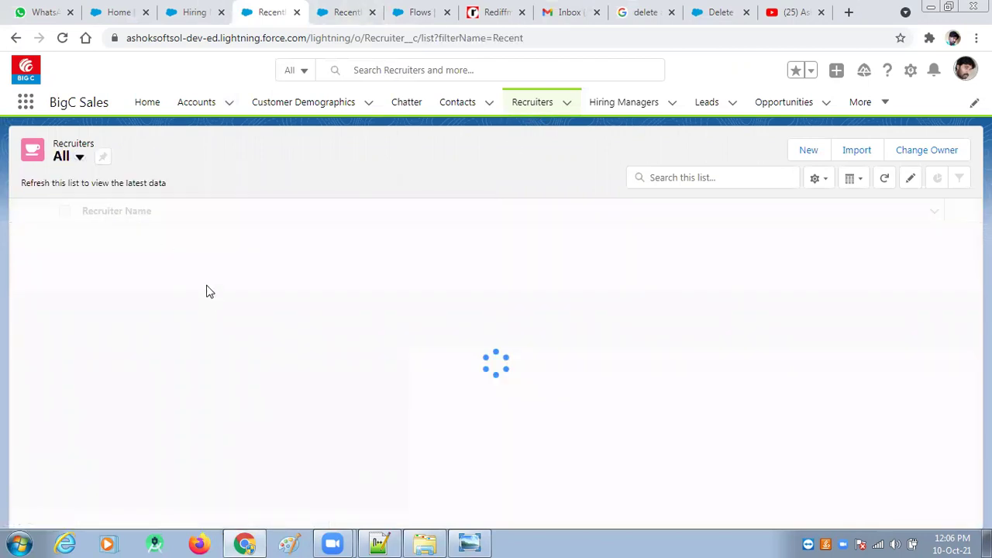
click(567, 102)
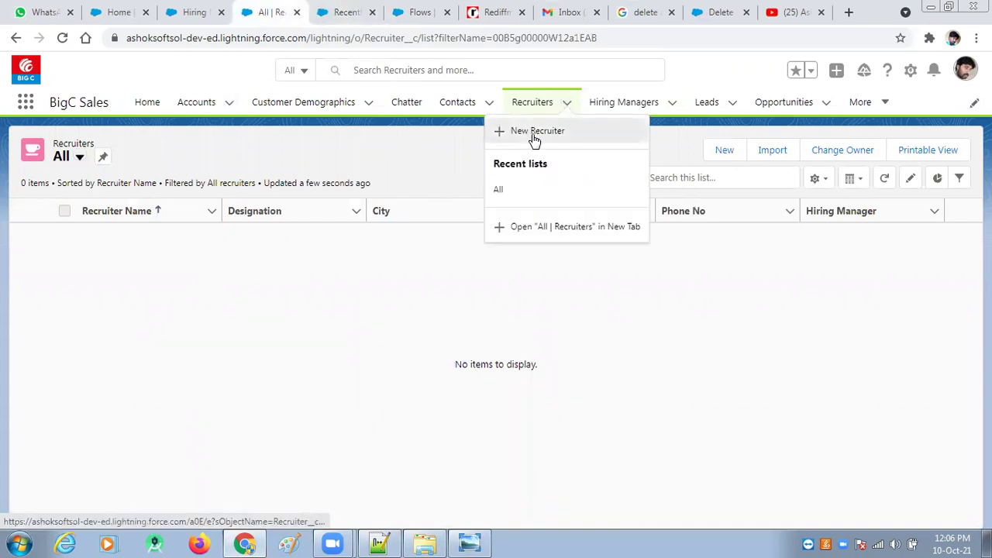
click(534, 137)
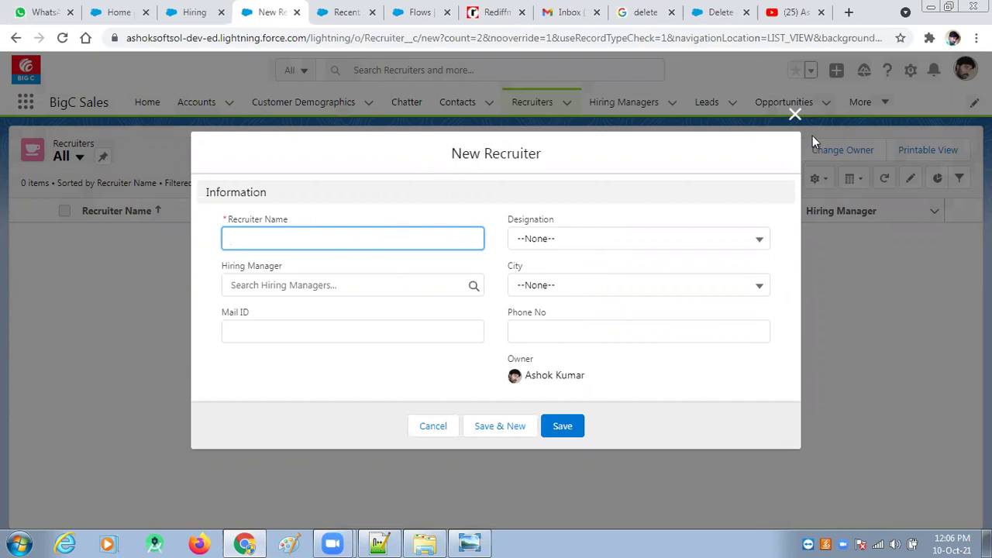
click(795, 114)
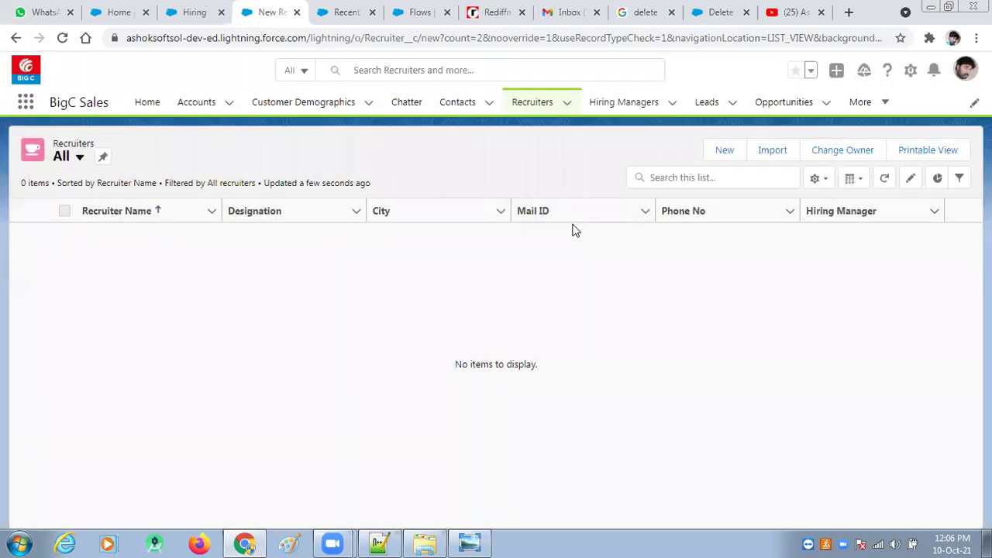
click(417, 13)
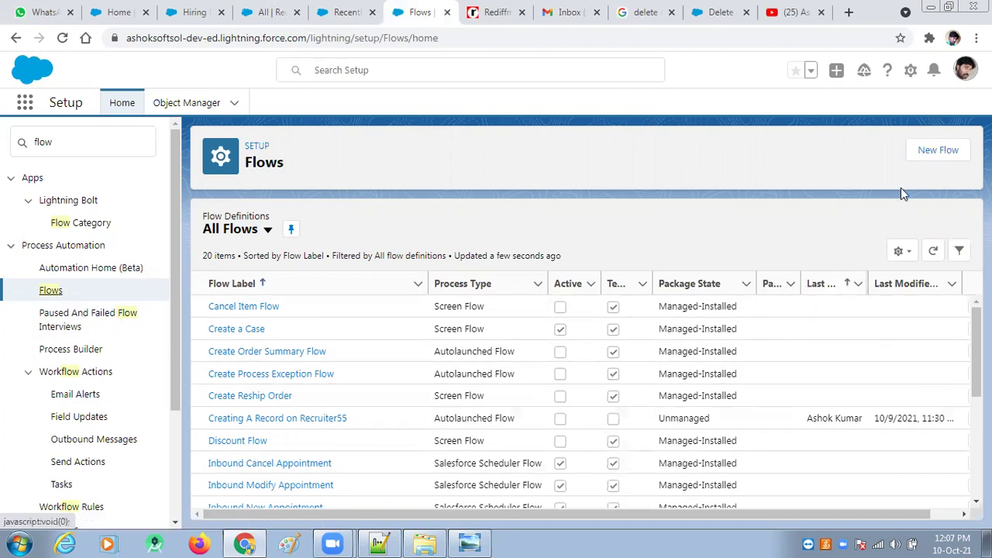
Step: Create a new Record-Triggered Flow on a Freeform canvas
click(943, 154)
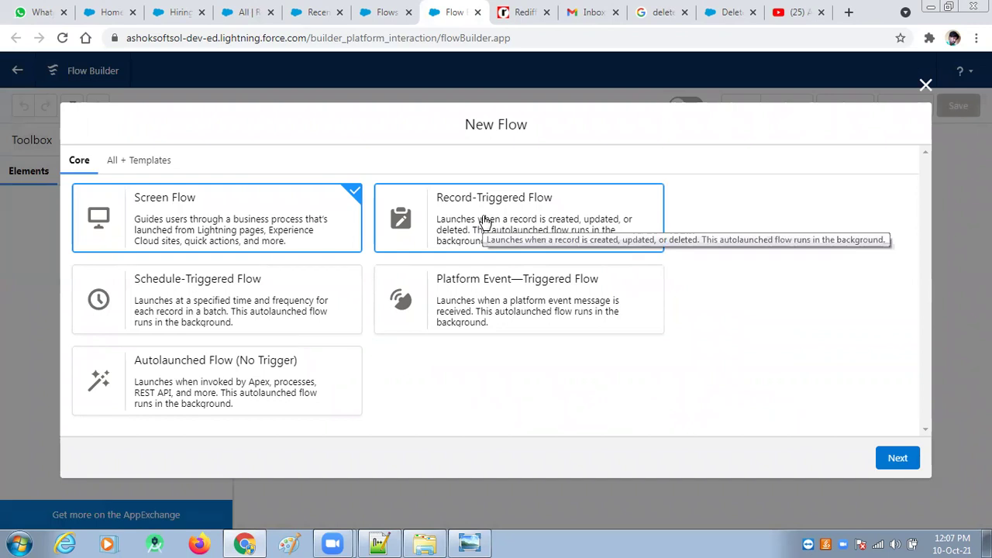
click(484, 221)
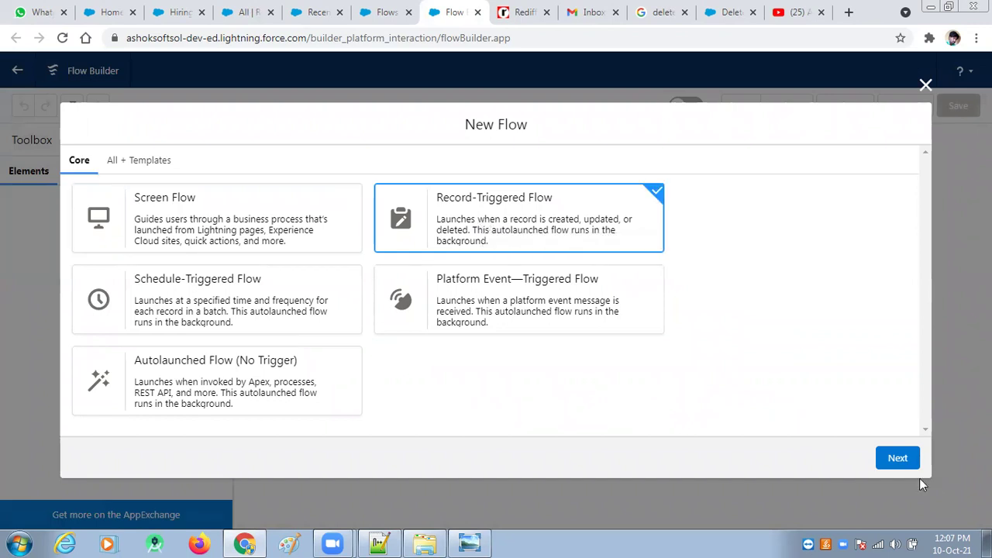
click(892, 459)
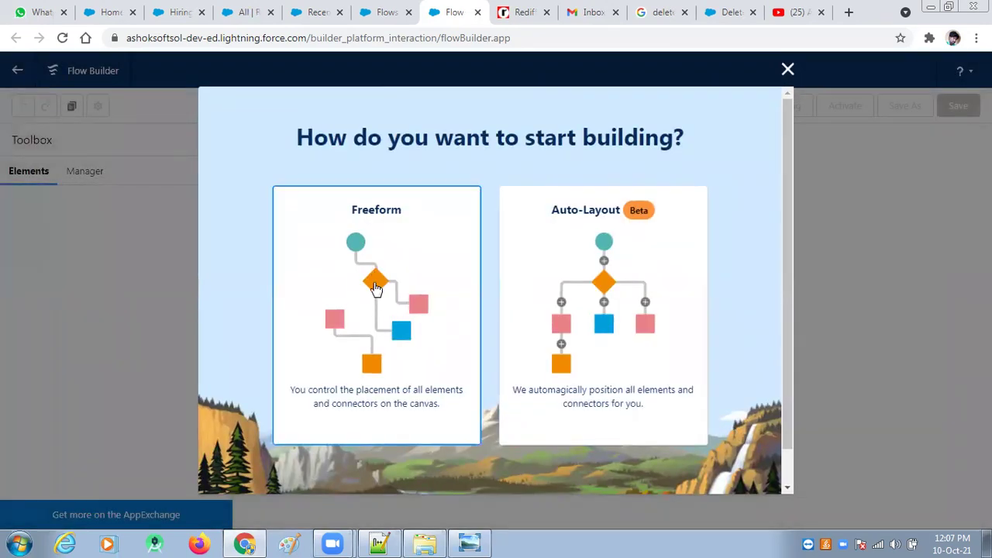
click(374, 285)
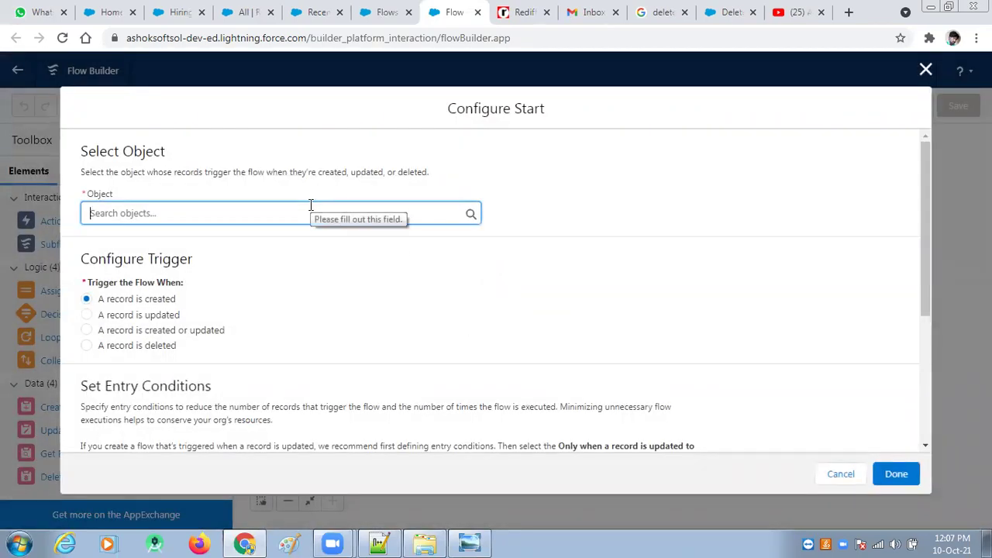
Step: Check the notes, then choose Hiring Manager as the flow's triggering object
click(378, 544)
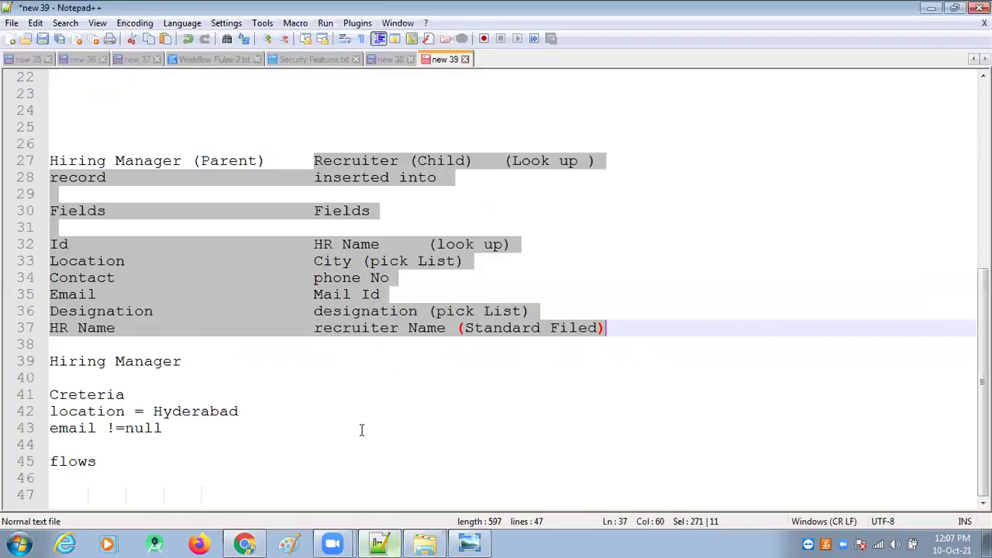
drag(186, 365, 49, 363)
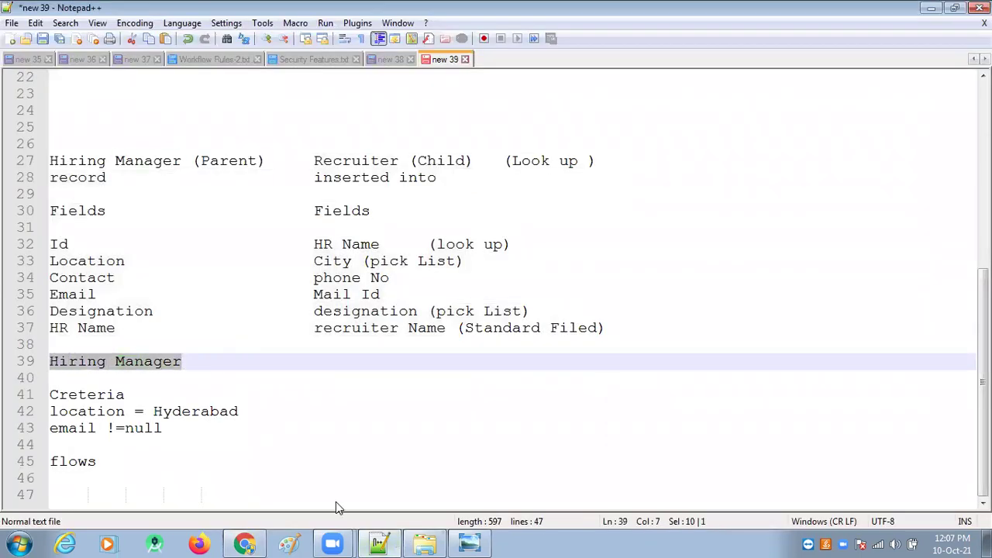
click(245, 544)
scroll(222, 232, up, 5)
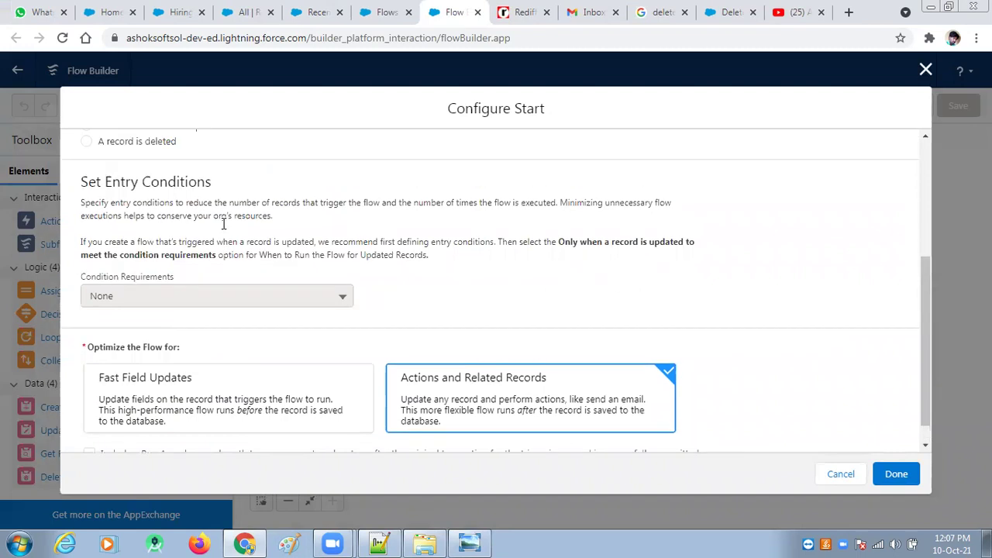
click(218, 205)
text(hiri)
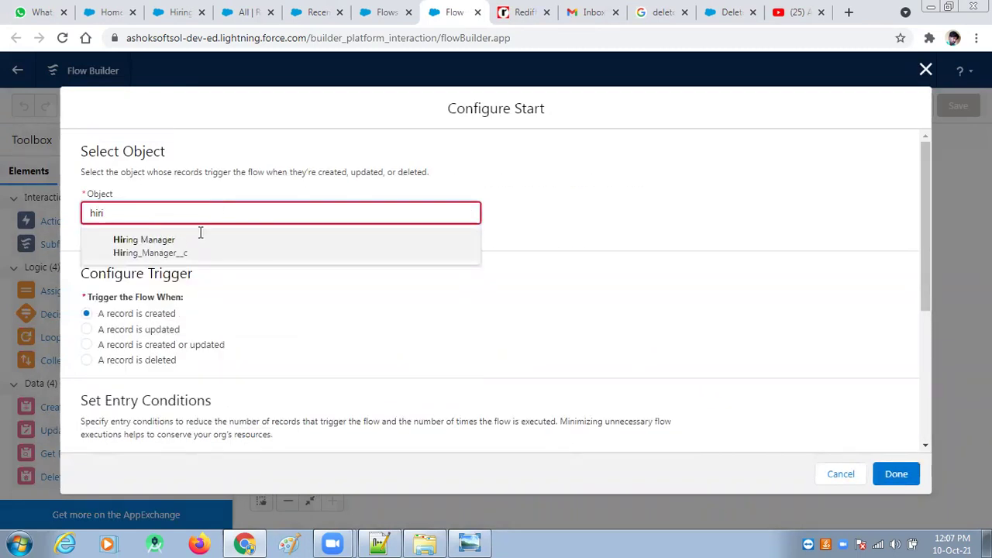
click(194, 245)
Step: Keep 'A record is created' as the trigger and set All Conditions Are Met (AND)
scroll(189, 254, down, 4)
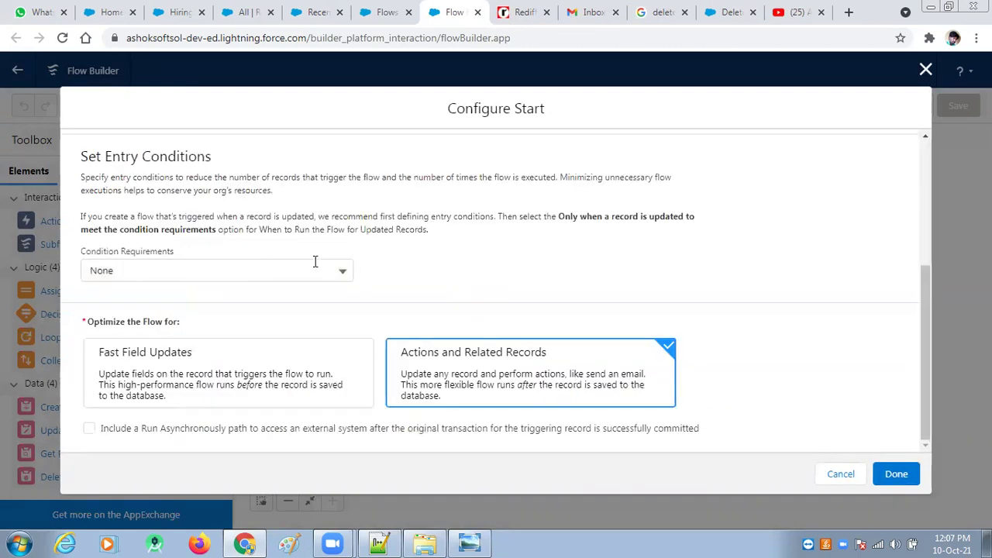
scroll(314, 263, up, 3)
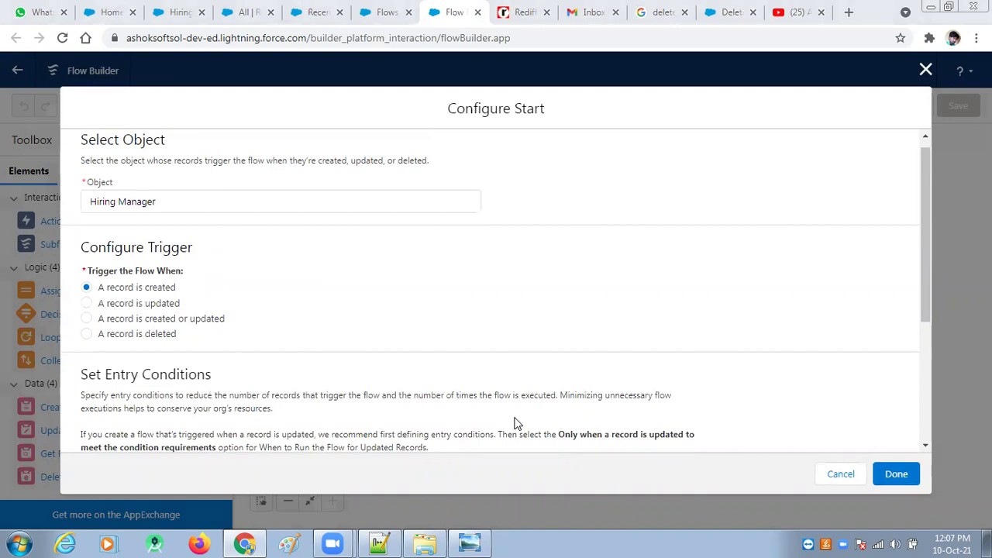
mouse_move(68, 295)
mouse_down()
mouse_move(116, 304)
mouse_move(176, 294)
mouse_move(154, 261)
mouse_move(97, 258)
mouse_move(68, 280)
mouse_move(172, 292)
mouse_up()
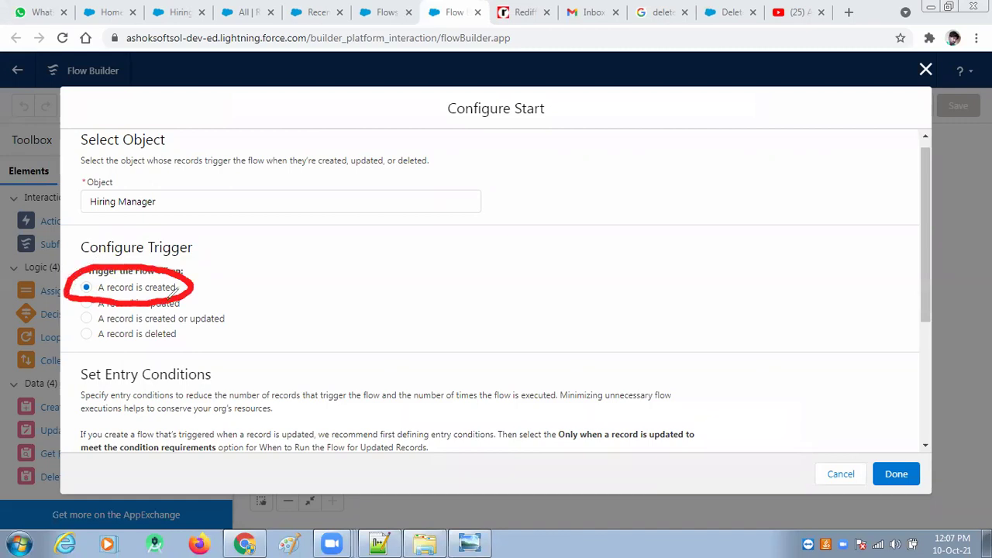
key(e)
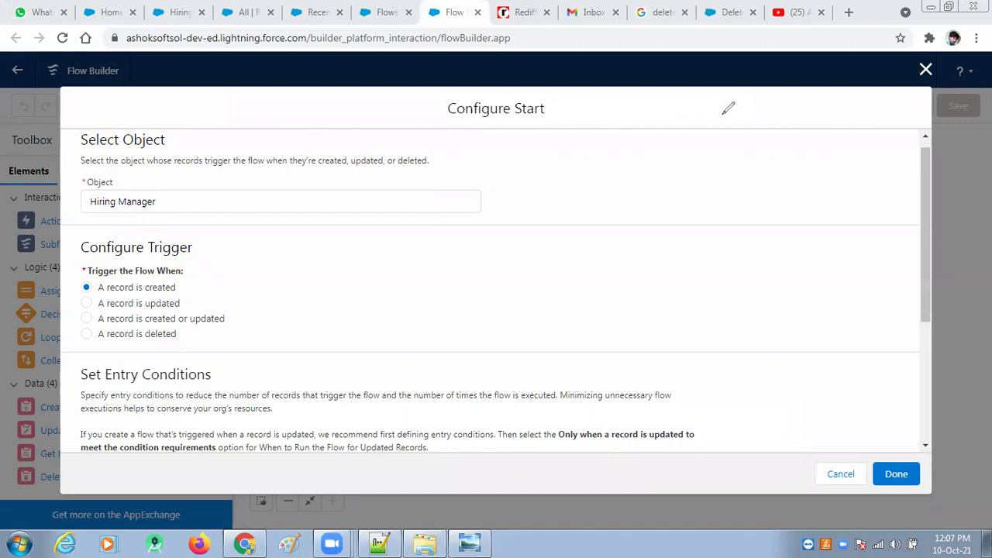
scroll(343, 325, down, 3)
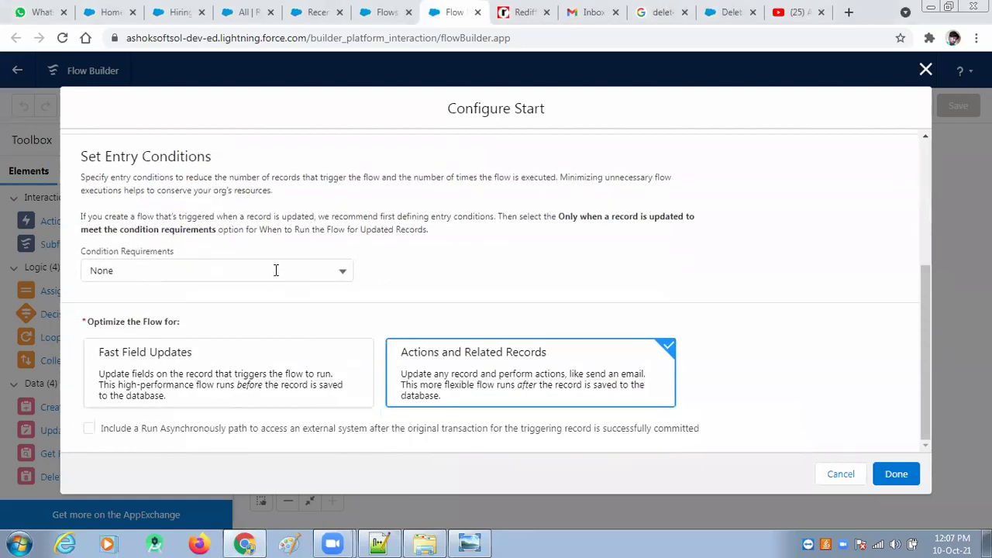
click(276, 270)
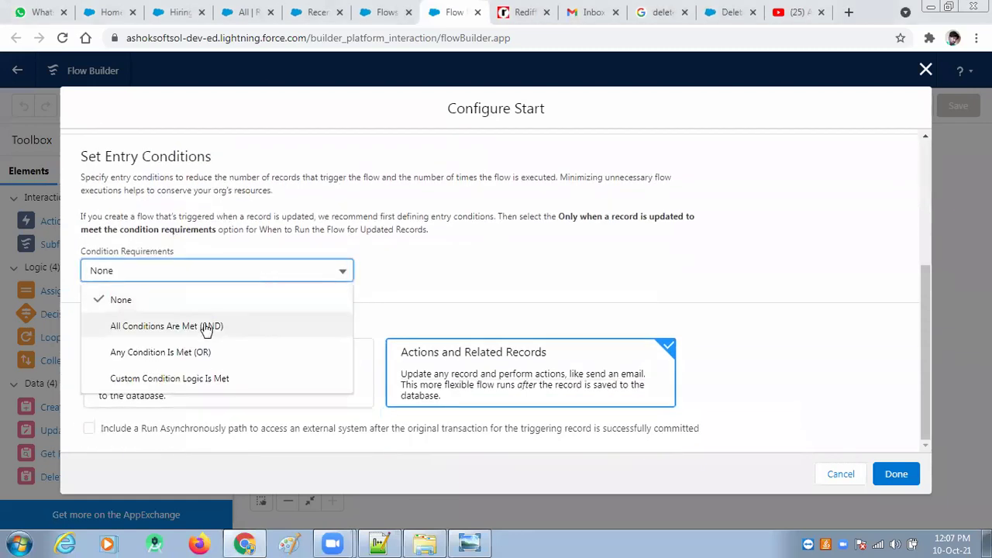
click(183, 334)
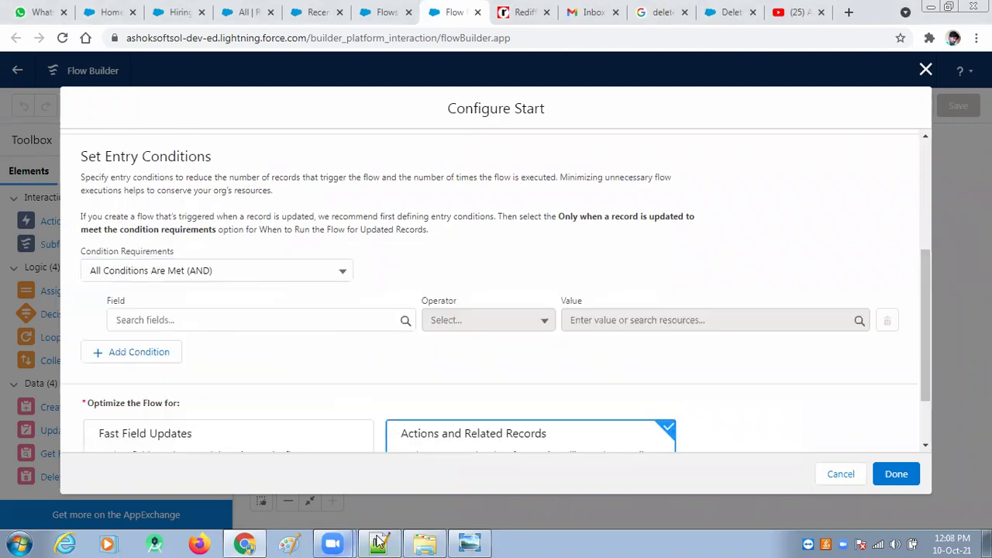
click(379, 544)
drag(175, 431, 27, 409)
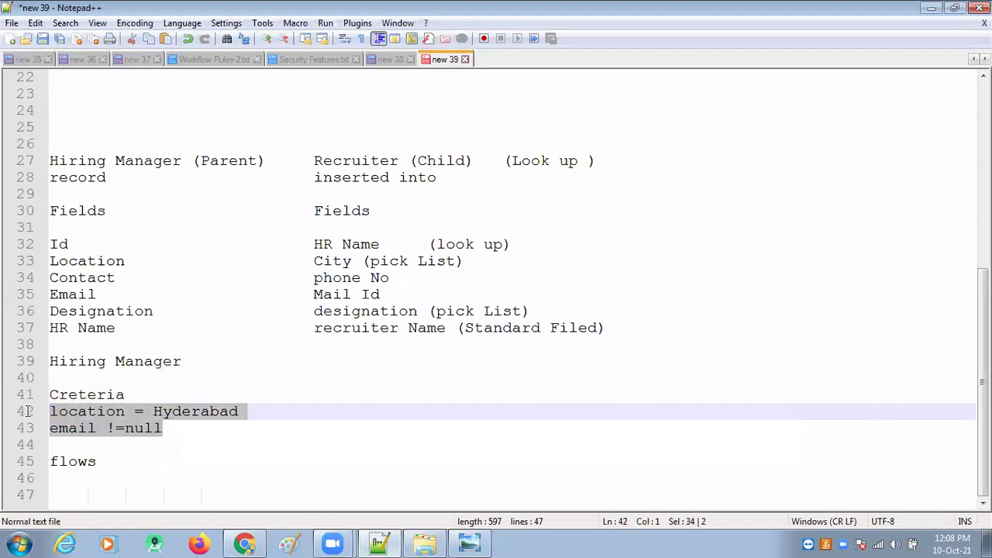
drag(178, 438, 36, 424)
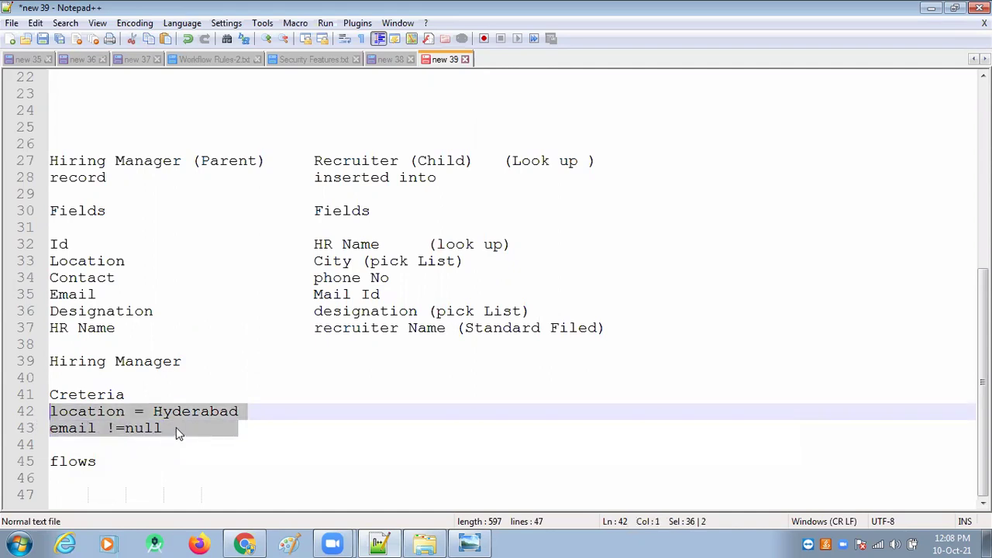
key(End)
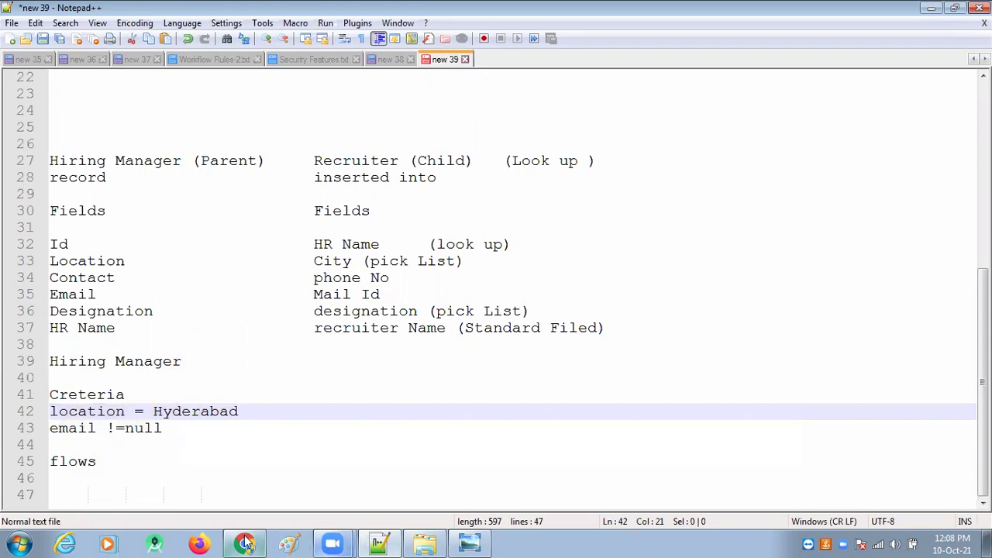
click(245, 544)
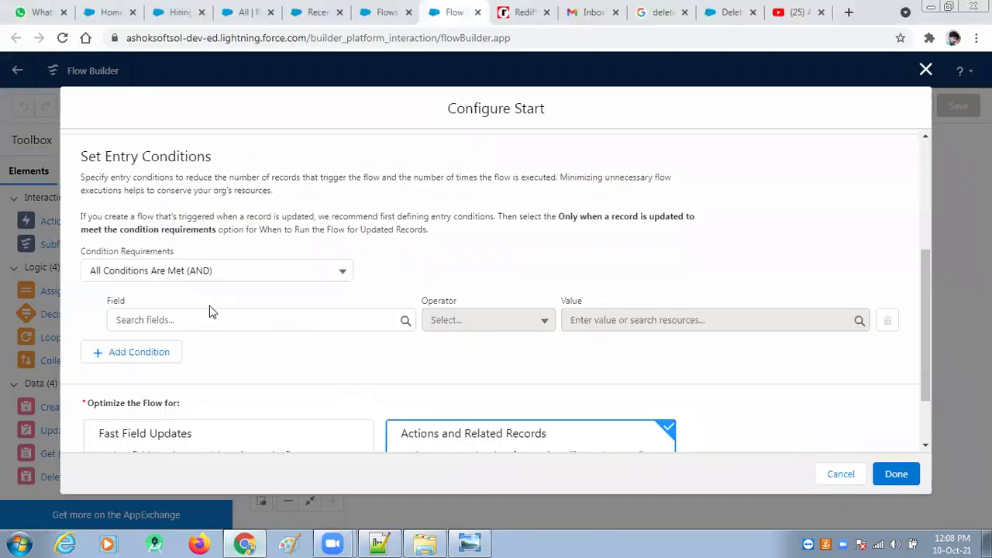
key(alt+Tab)
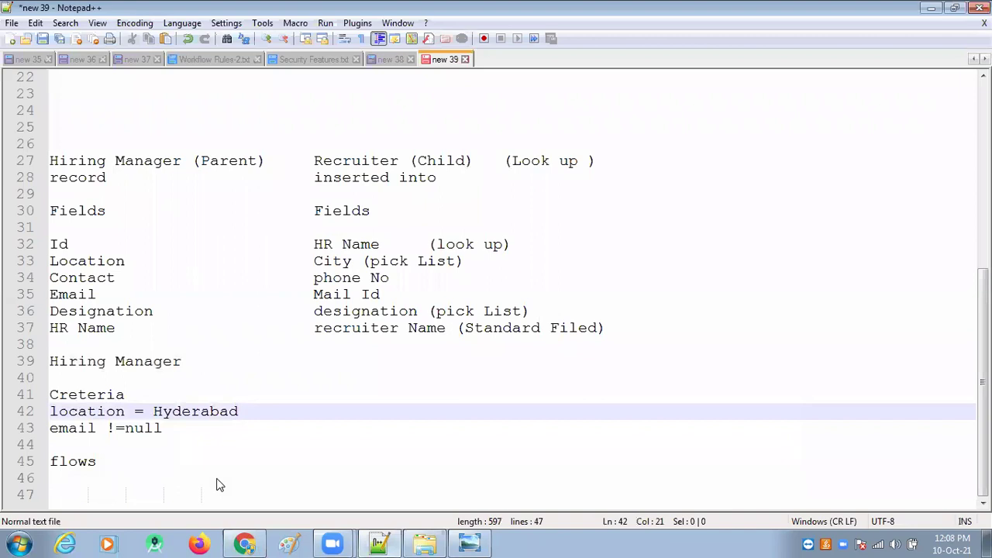
click(244, 543)
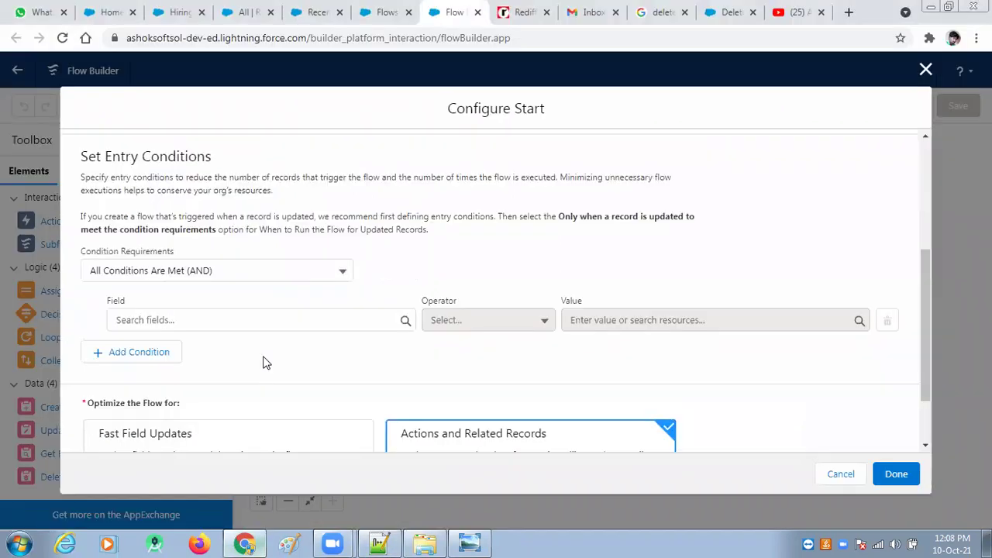
Step: Add the condition Email_Address__c Does Not Equal $GlobalConstant.EmptyString
click(303, 273)
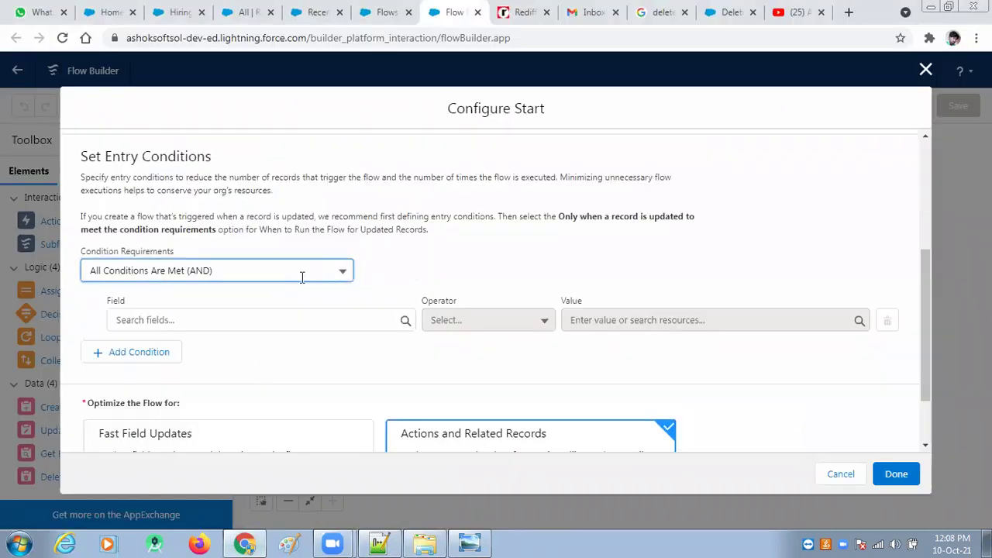
click(237, 328)
click(286, 322)
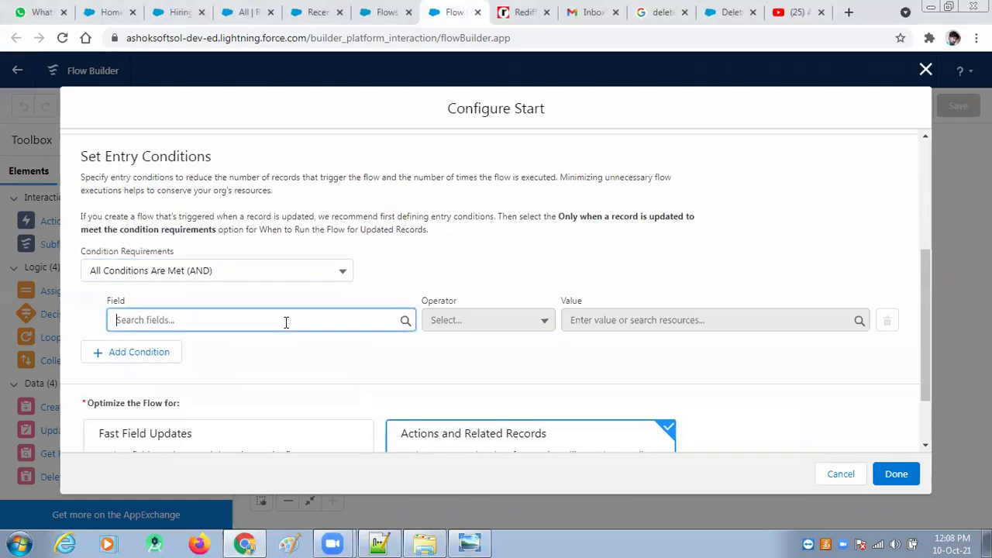
click(222, 297)
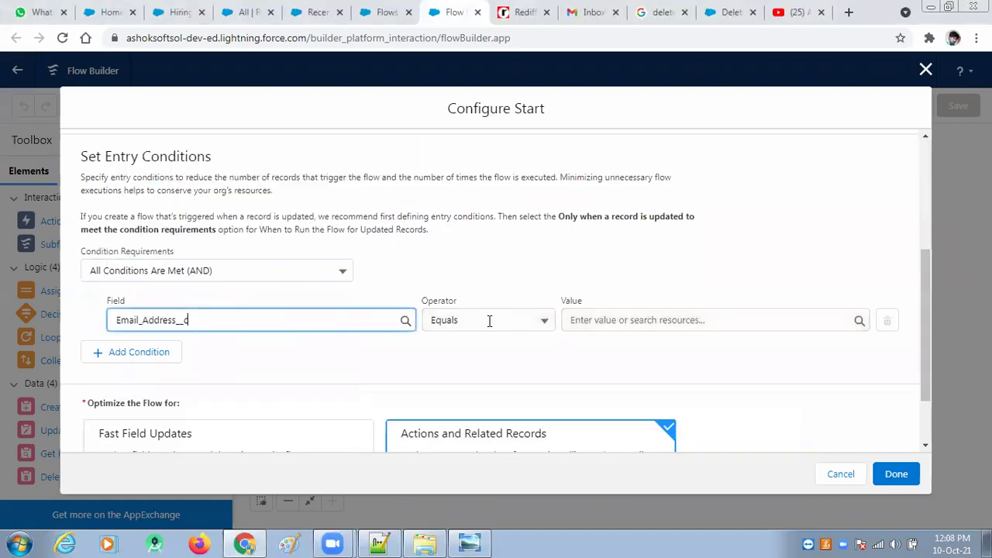
click(489, 320)
click(461, 378)
click(637, 325)
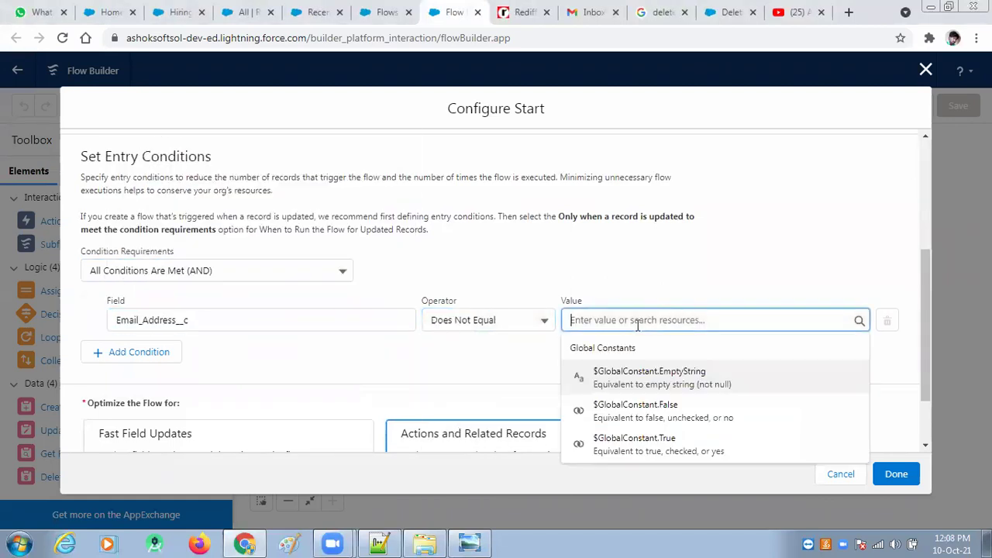
click(705, 391)
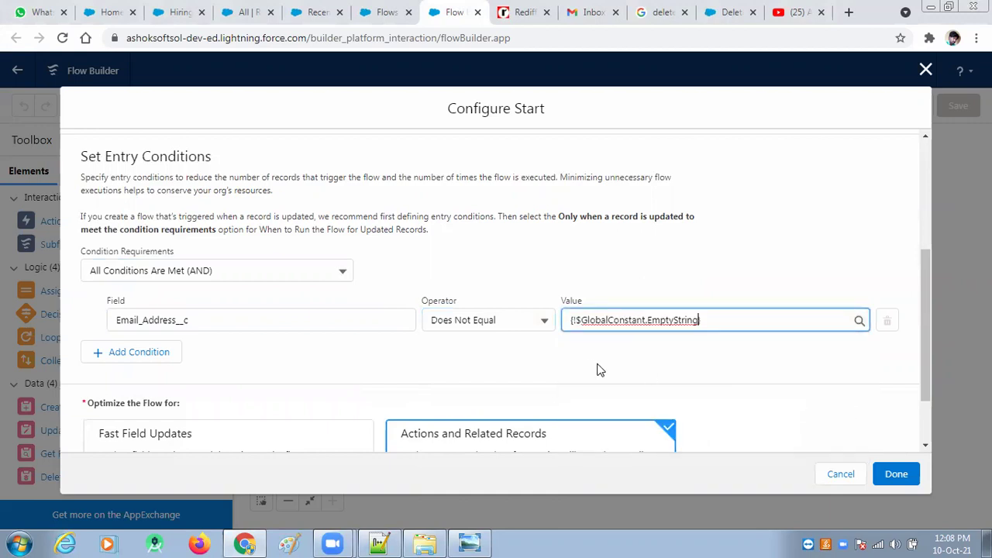
Step: Add a second condition Location__c Equals Hyderabad and confirm the start settings with Done
click(151, 359)
click(165, 365)
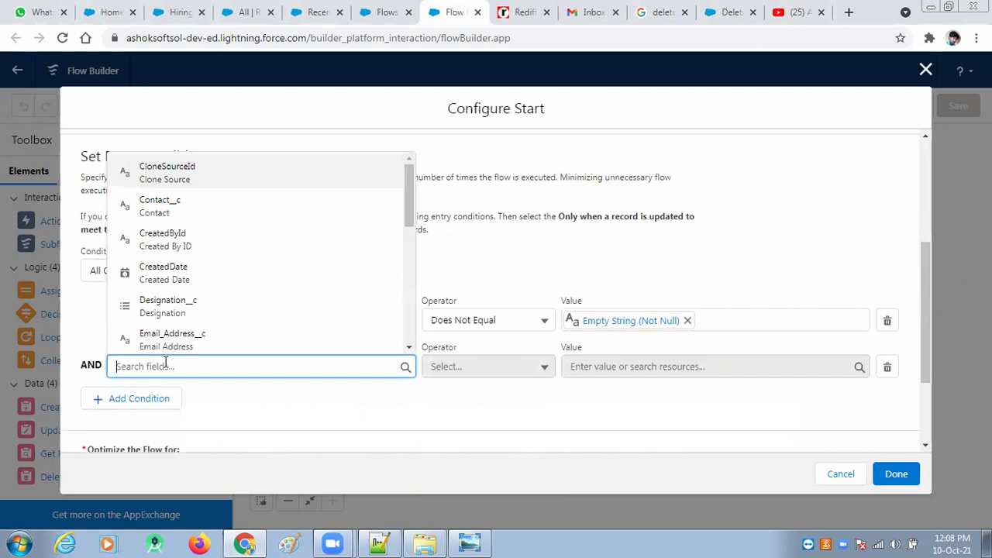
click(380, 543)
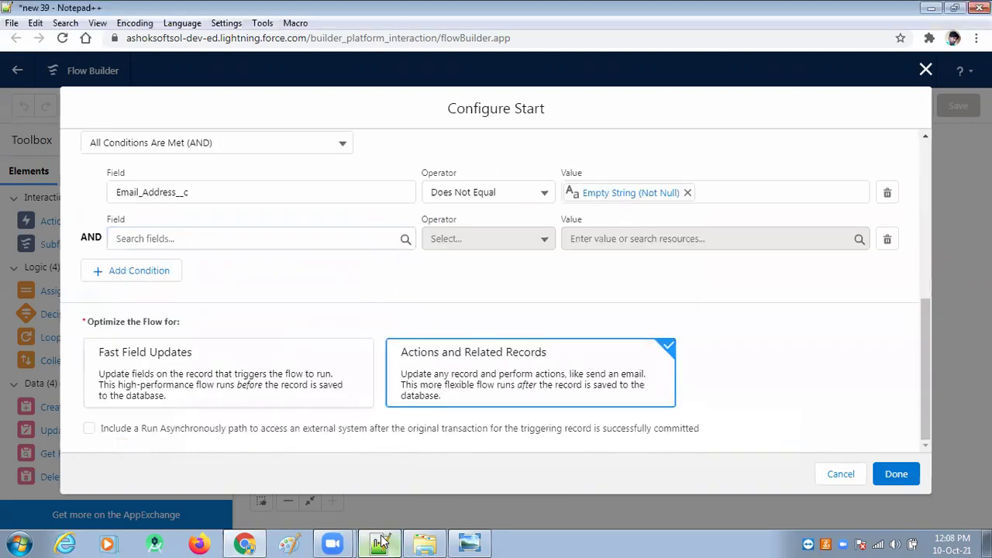
click(380, 542)
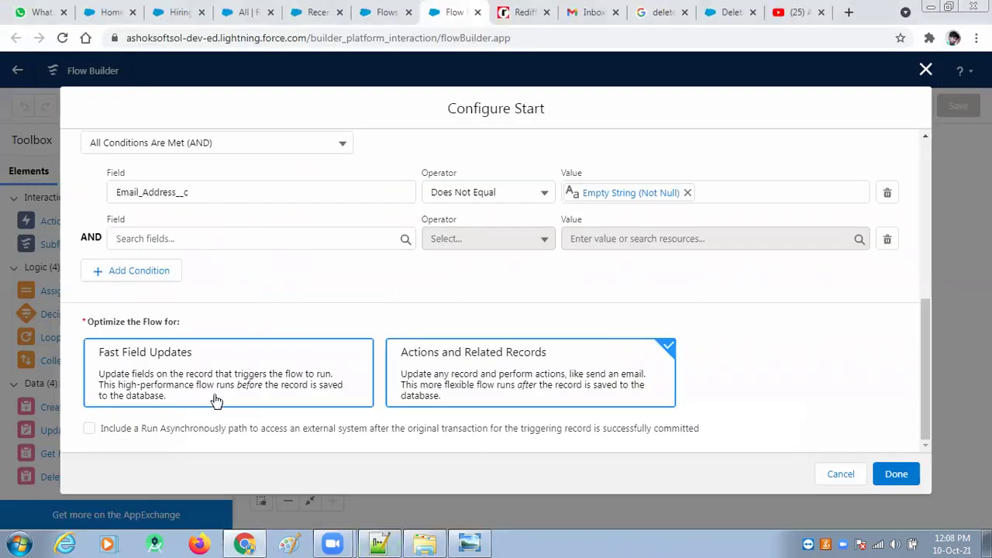
click(159, 240)
scroll(177, 341, down, 5)
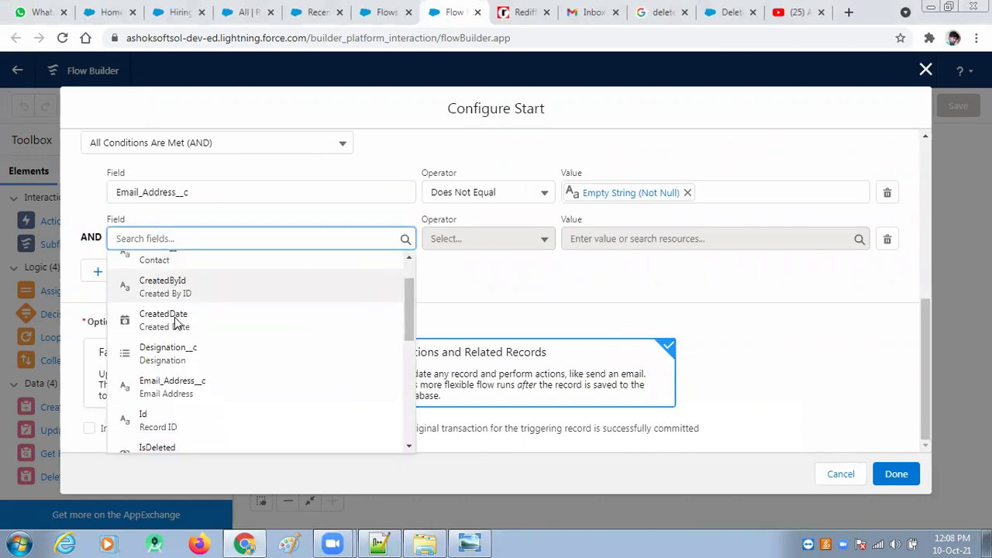
scroll(175, 364, down, 3)
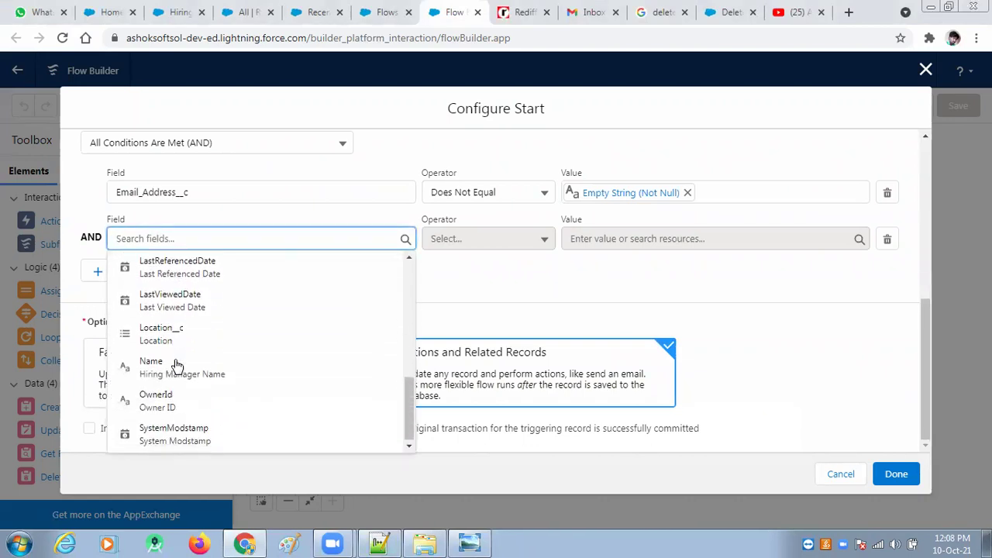
click(172, 346)
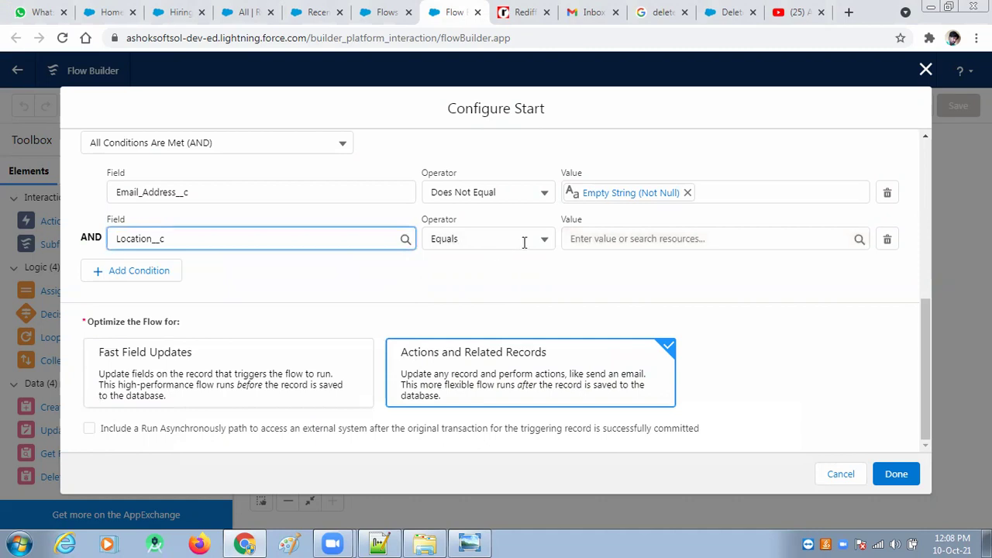
click(635, 239)
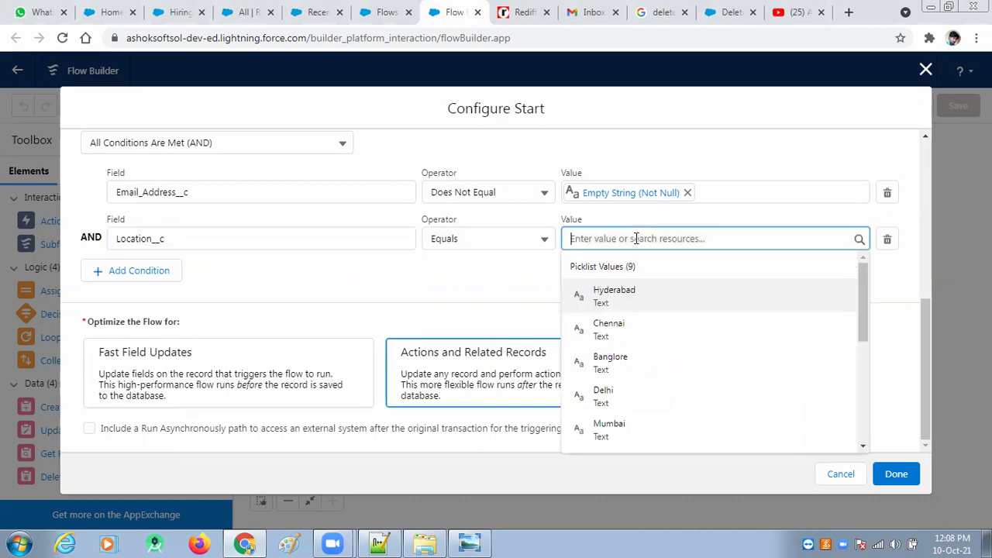
click(625, 302)
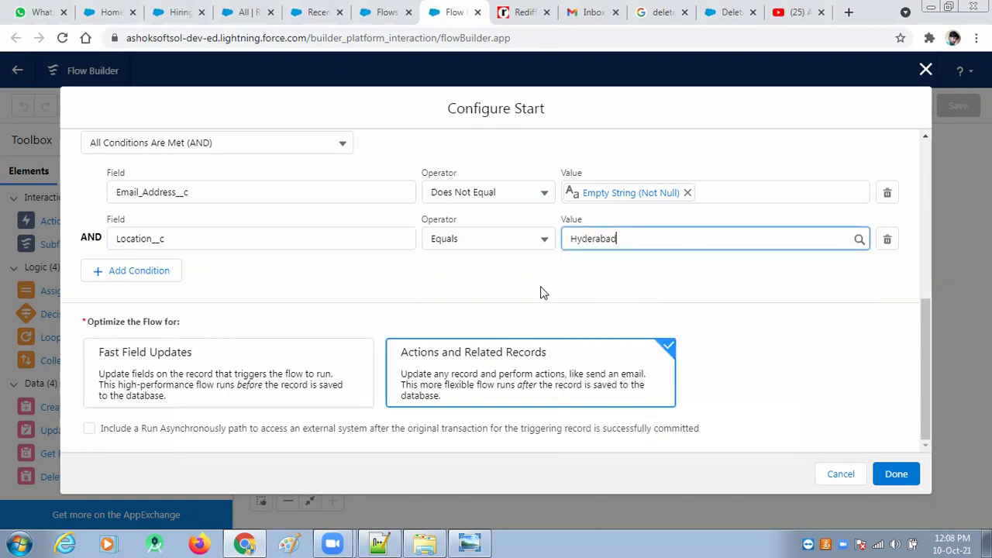
click(896, 476)
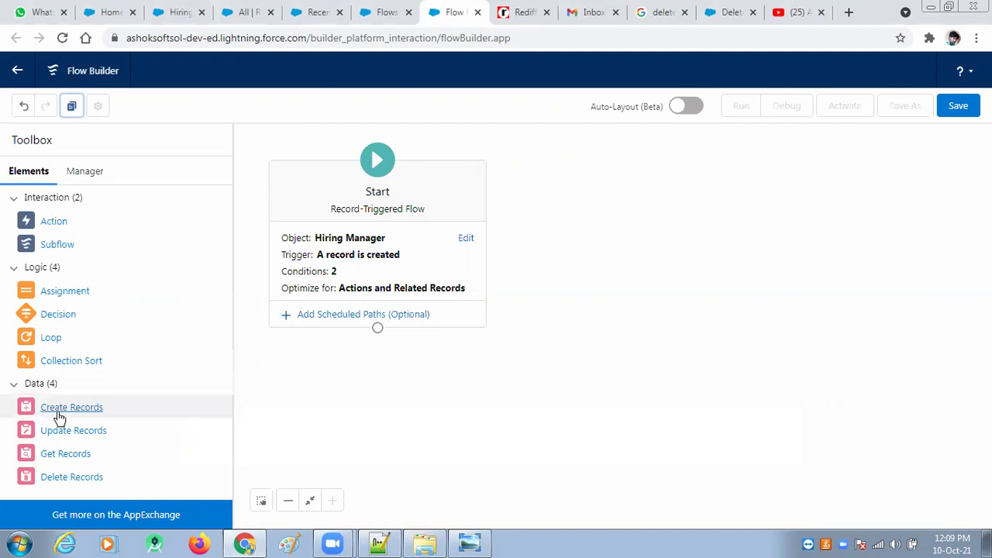
Step: Add a Create Records element labelled 'Creating a New Record on Recruiter', fixing the spelling
drag(62, 414, 625, 226)
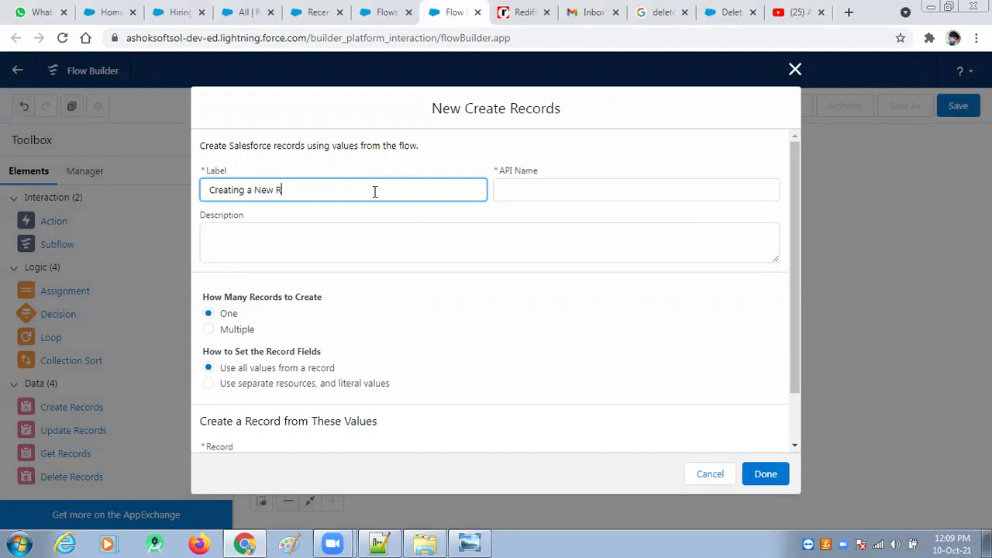
text(on)
right_click(291, 189)
click(334, 196)
right_click(333, 194)
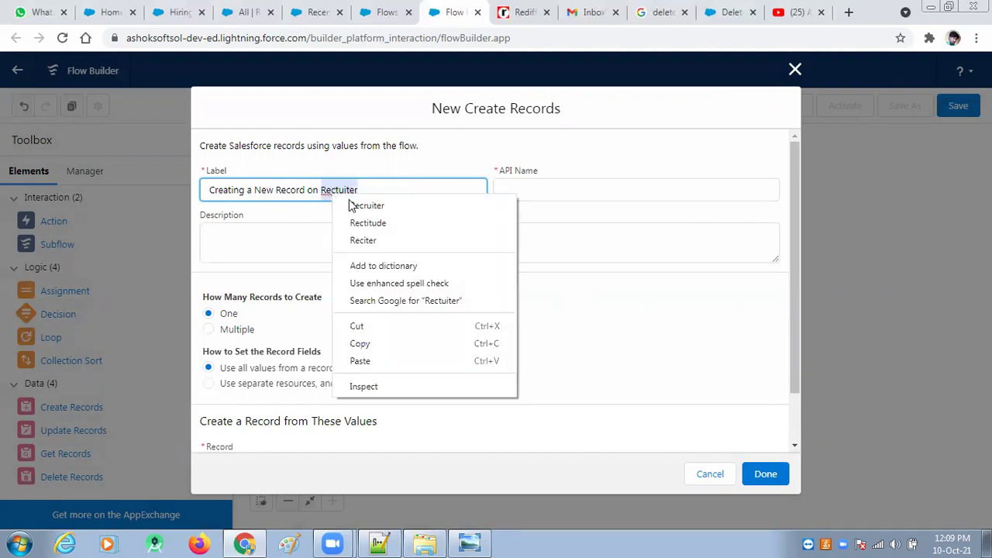
click(366, 204)
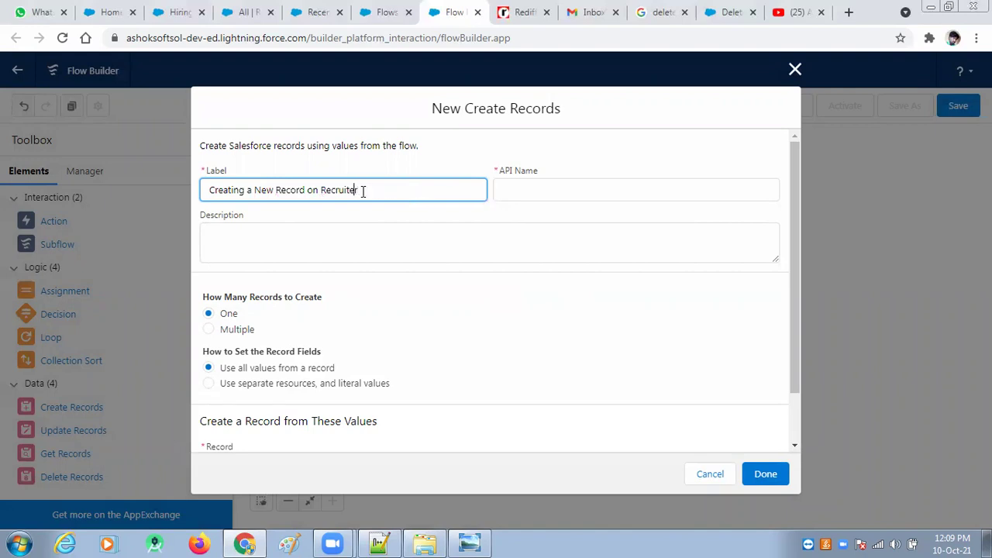
Step: Auto-fill the API Name and paste the label text into the Description
drag(359, 190, 201, 190)
key(ctrl+c)
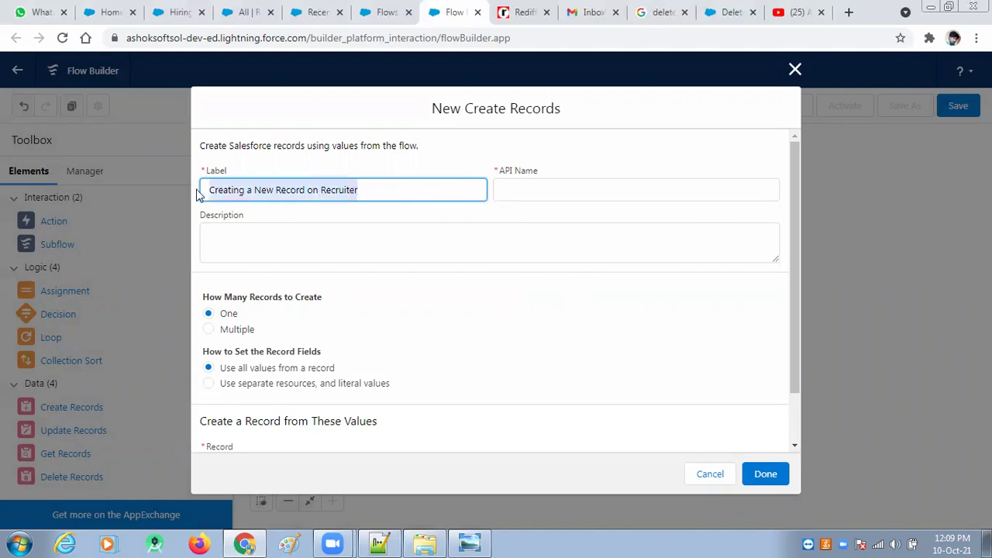
key(Tab)
key(ctrl+v)
scroll(333, 310, down, 1)
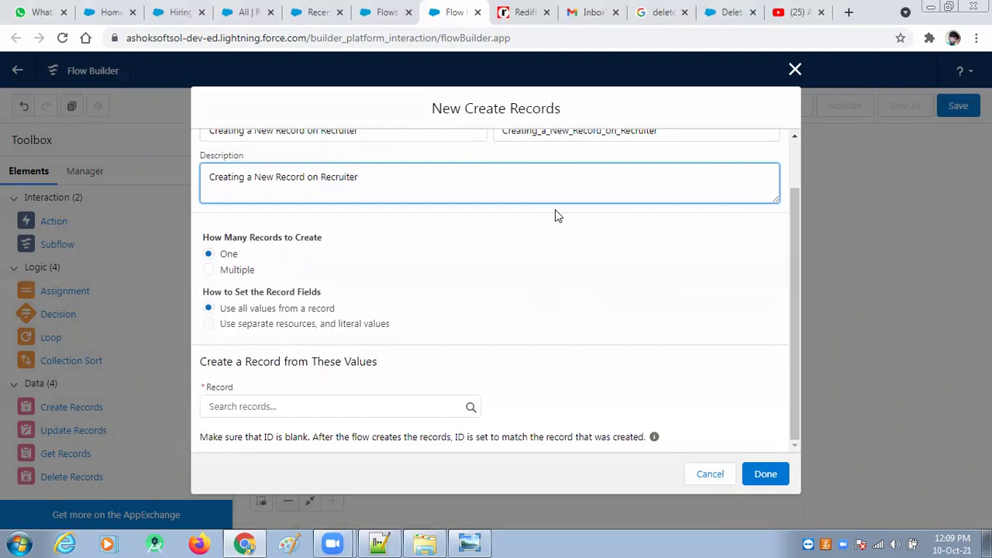
click(285, 234)
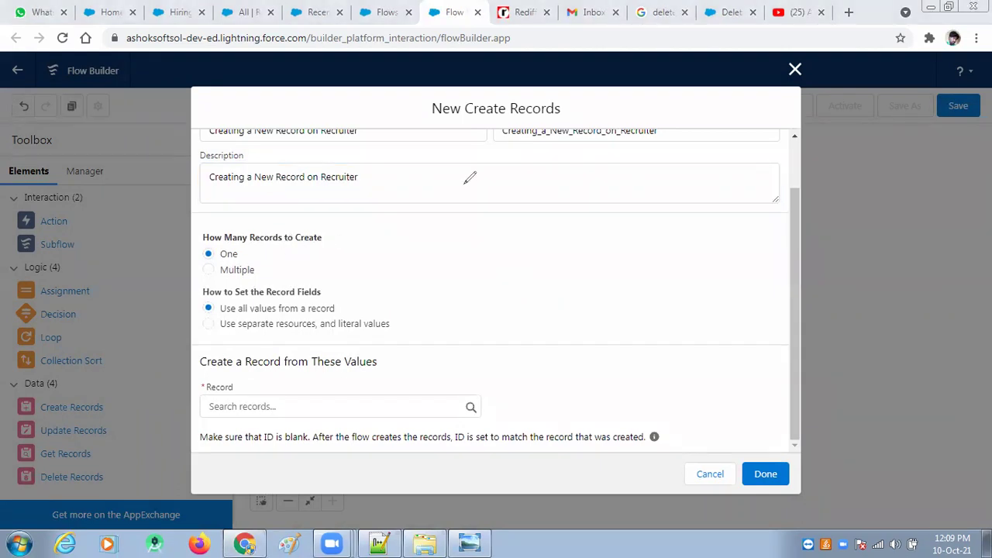
Step: Create one record, with its field values set from separate resources and literal values
click(208, 270)
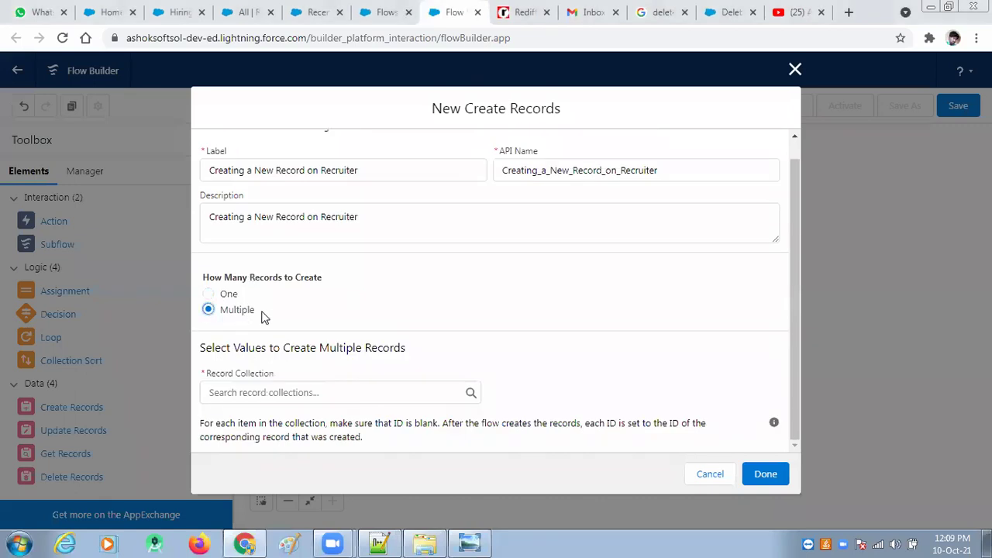
click(281, 394)
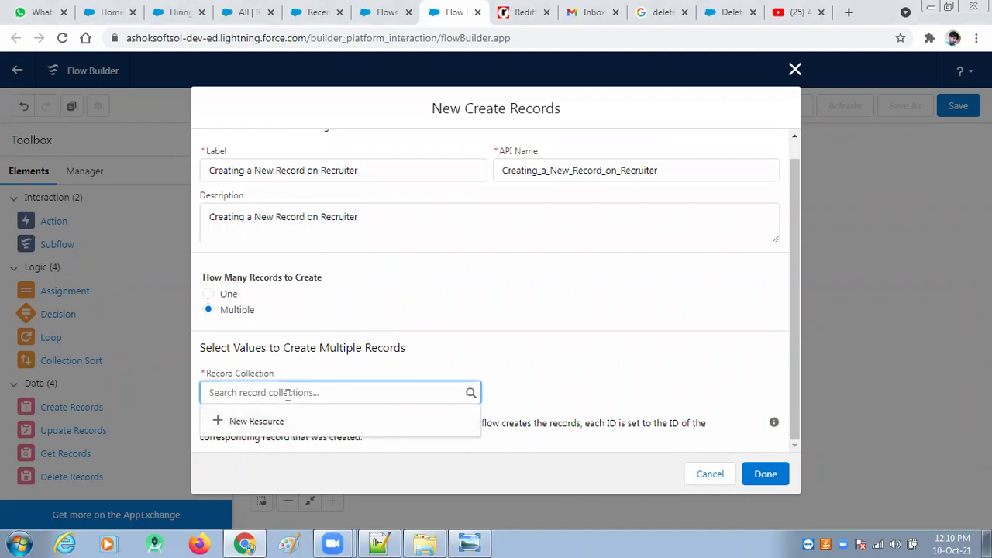
text(r)
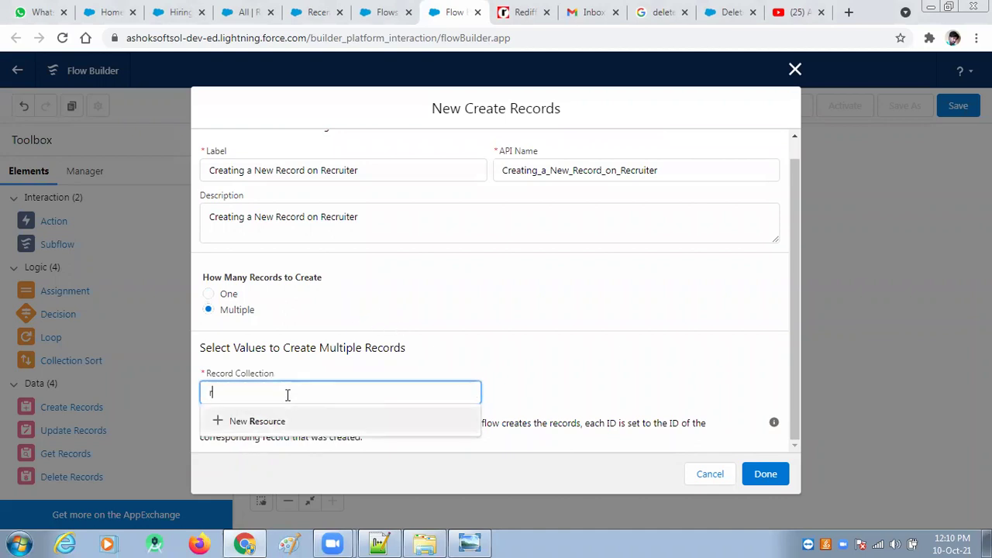
text(ecru)
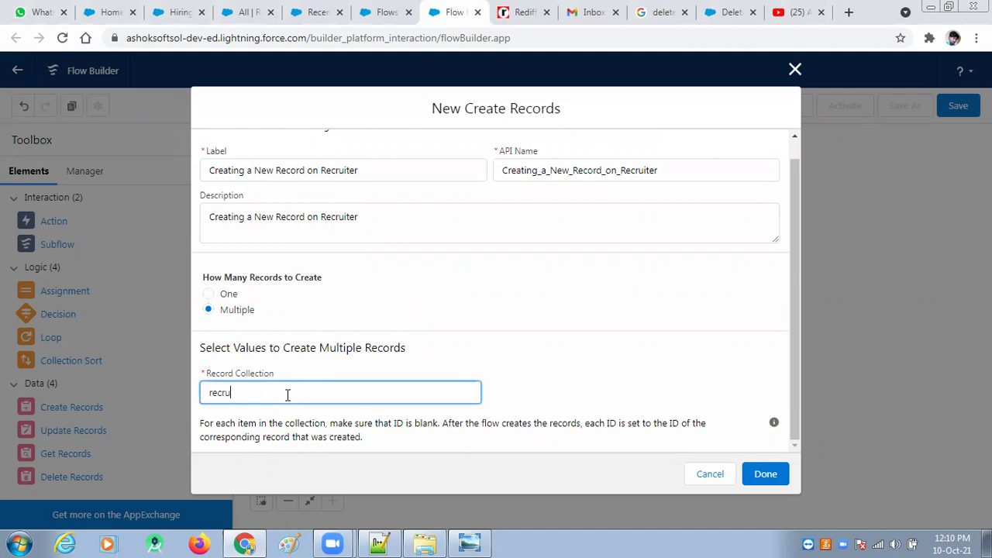
key(BackSpace)
key(BackSpace)
key(BackSpace)
key(BackSpace)
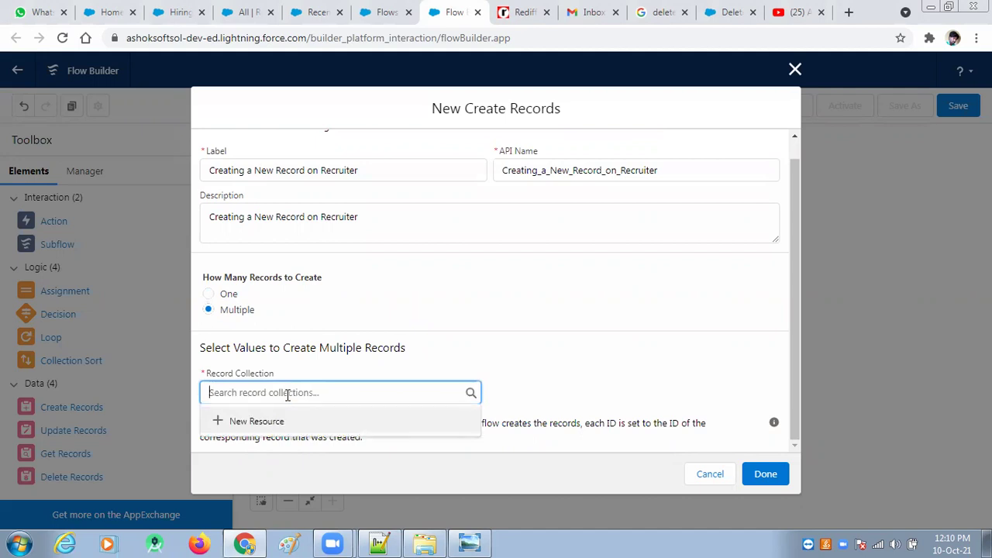
click(522, 313)
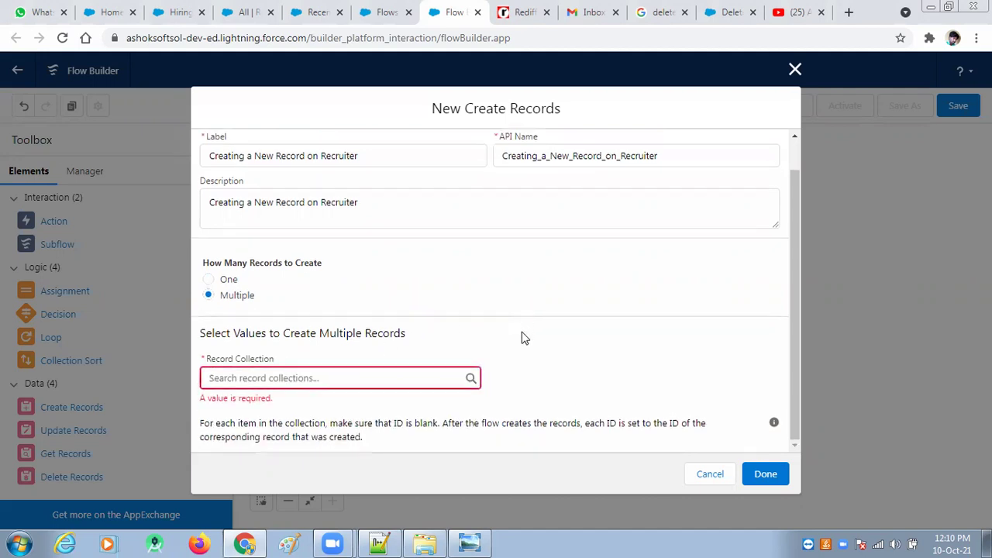
click(209, 280)
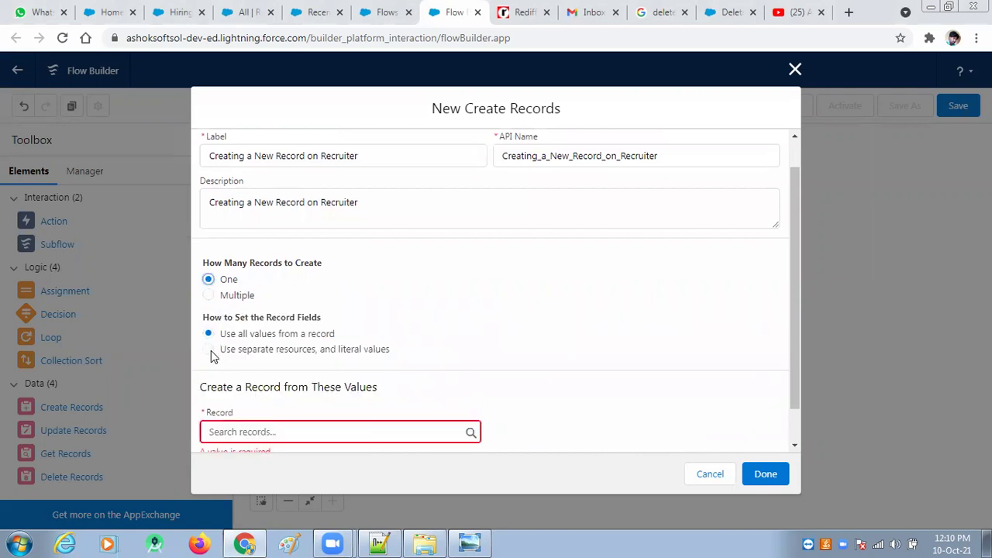
click(209, 349)
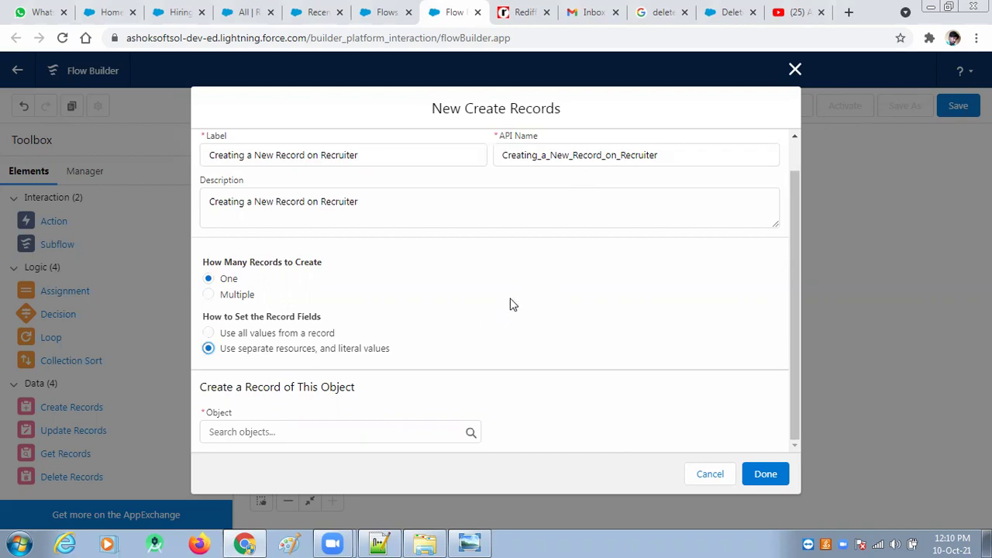
Step: Choose Recruiter as the object to create
click(304, 431)
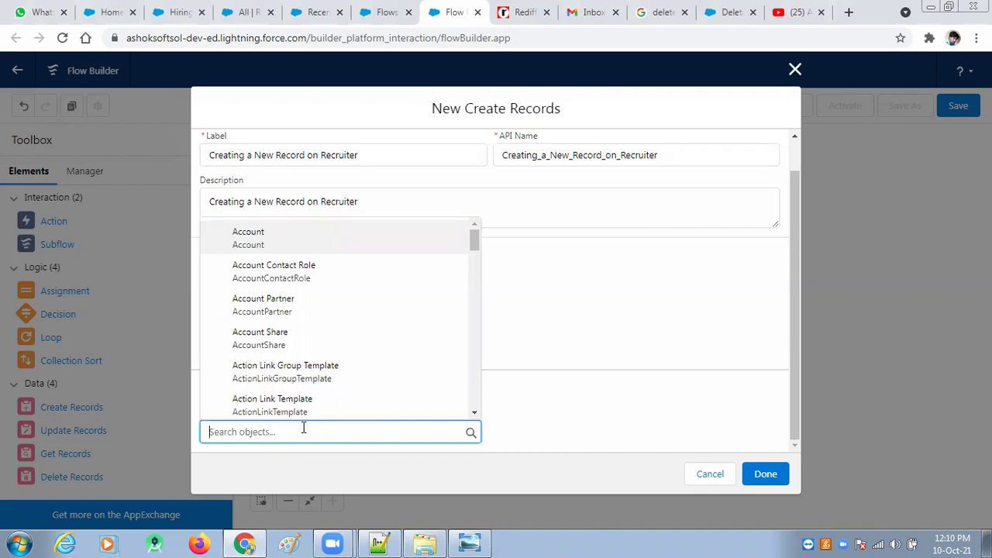
text(rec)
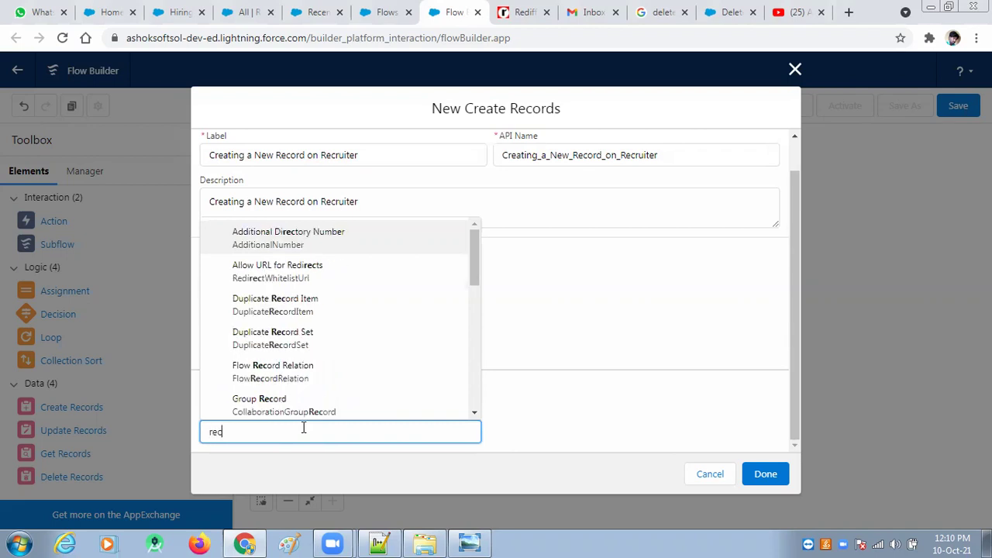
text(ru)
click(293, 369)
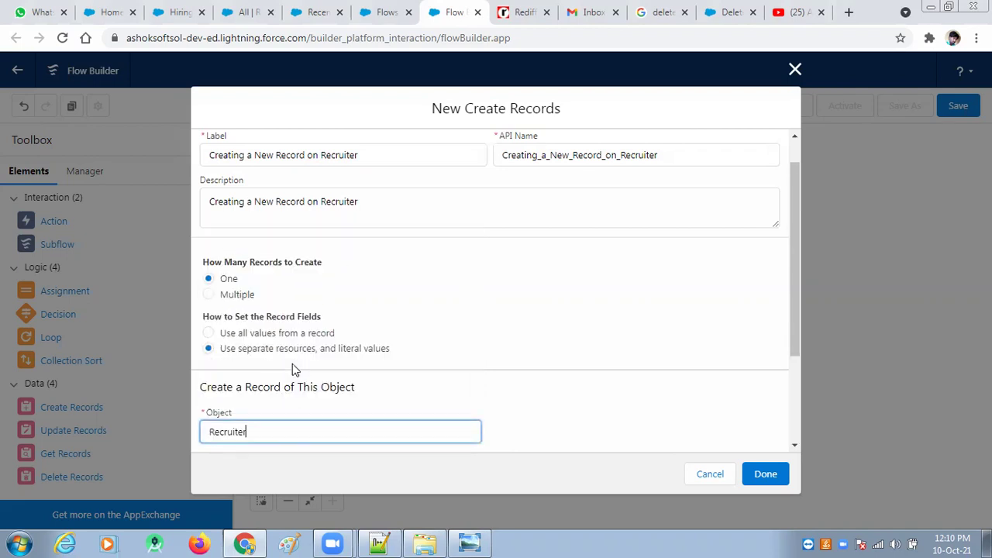
scroll(598, 315, down, 2)
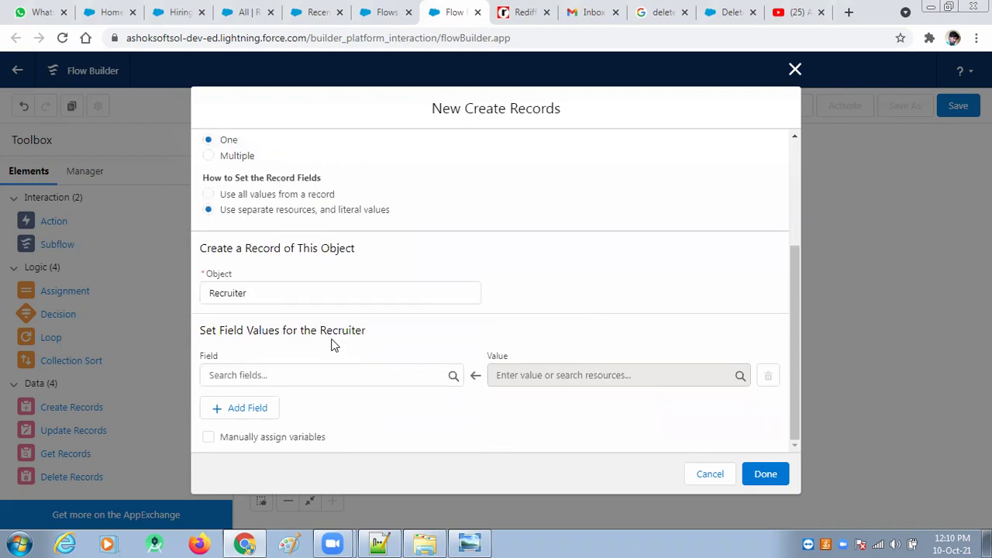
Step: Map the Recruiter's City__c field to $Record > Location__c
click(244, 377)
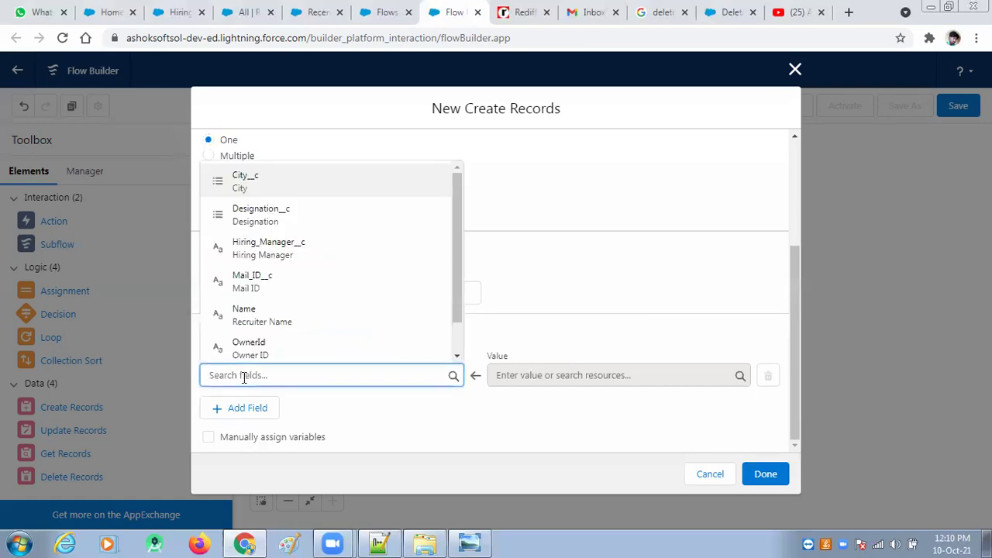
click(259, 192)
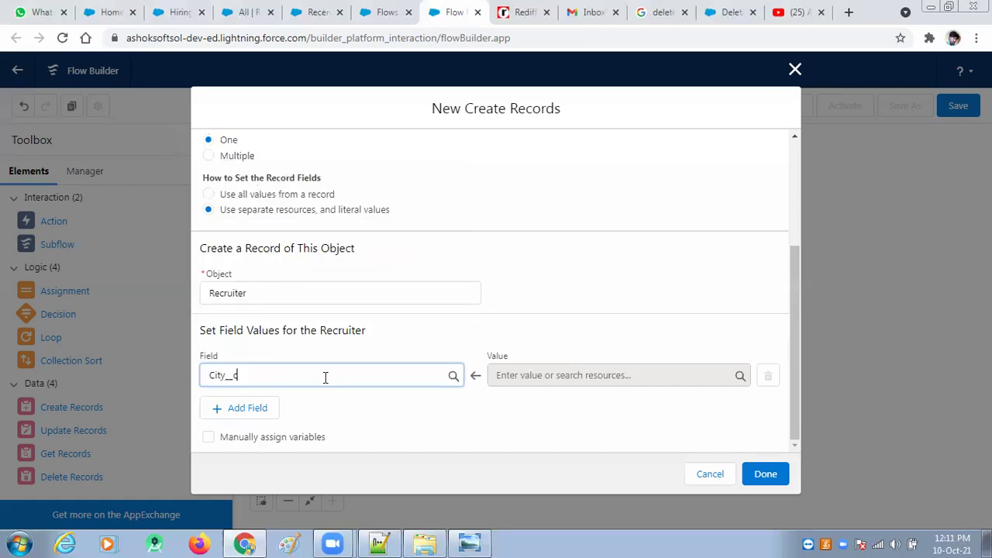
click(551, 375)
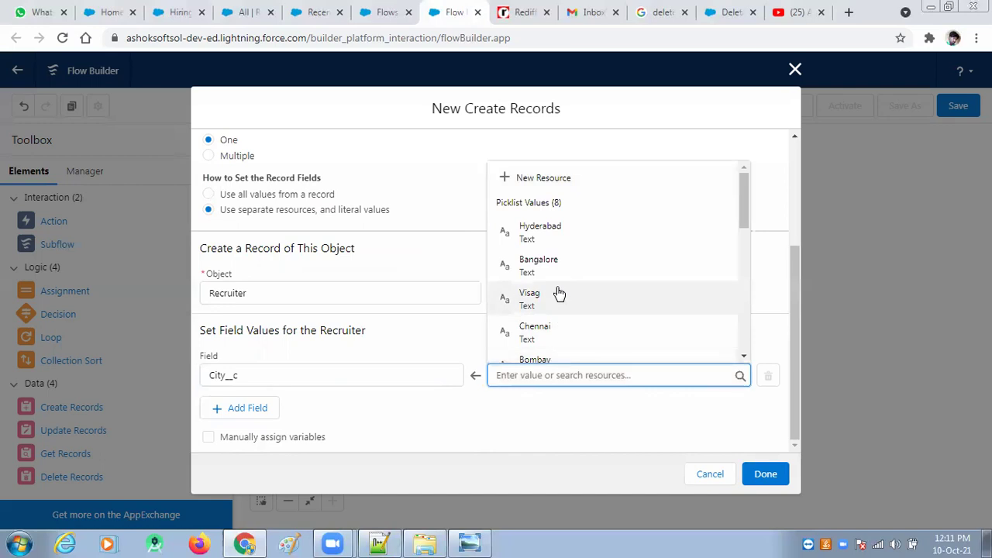
scroll(565, 281, down, 2)
scroll(570, 280, down, 4)
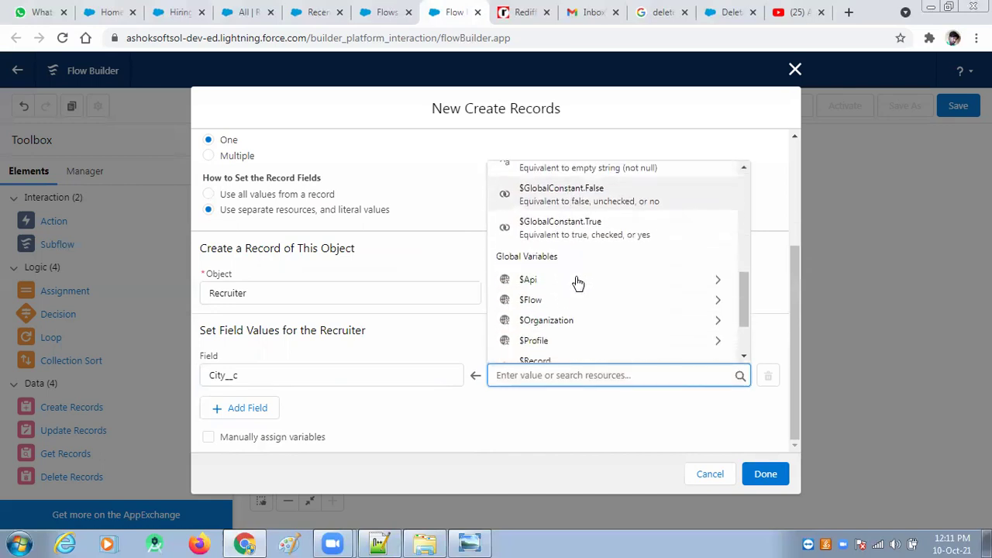
scroll(585, 342, down, 1)
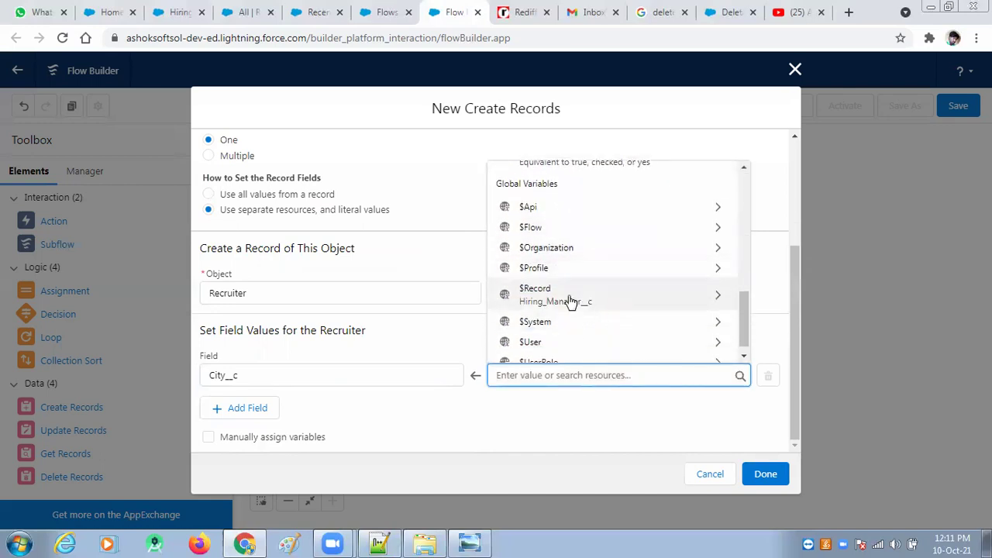
click(711, 299)
scroll(653, 310, down, 5)
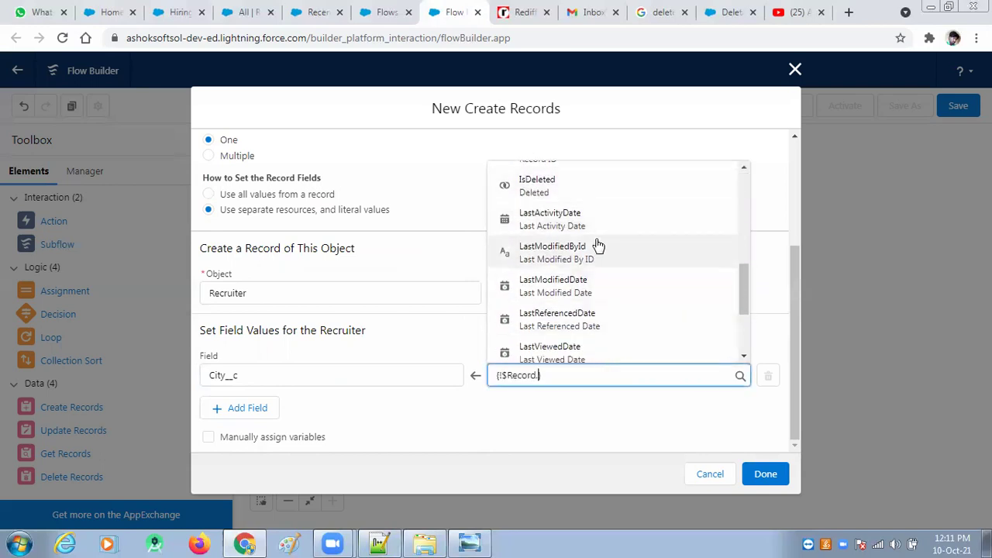
scroll(598, 256, down, 3)
click(580, 248)
click(554, 432)
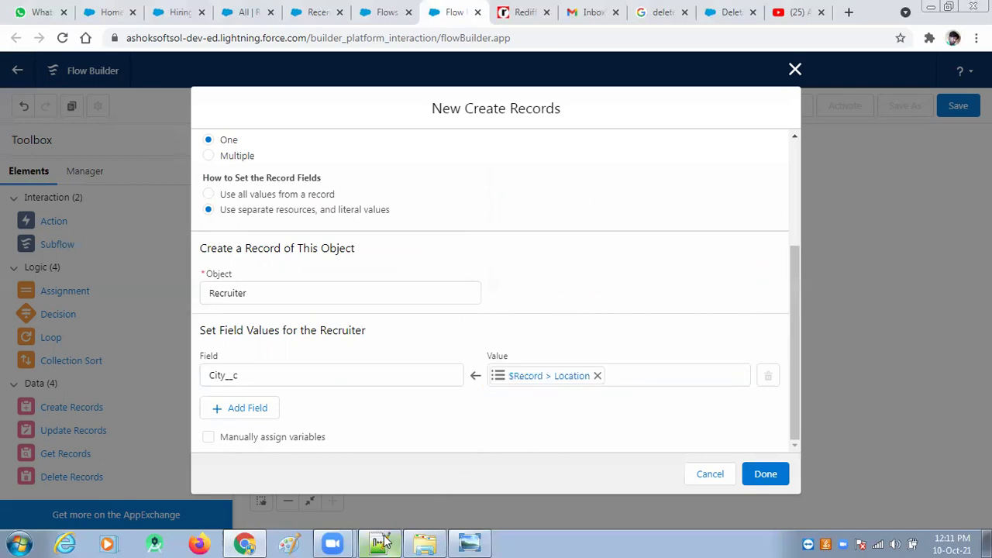
click(387, 543)
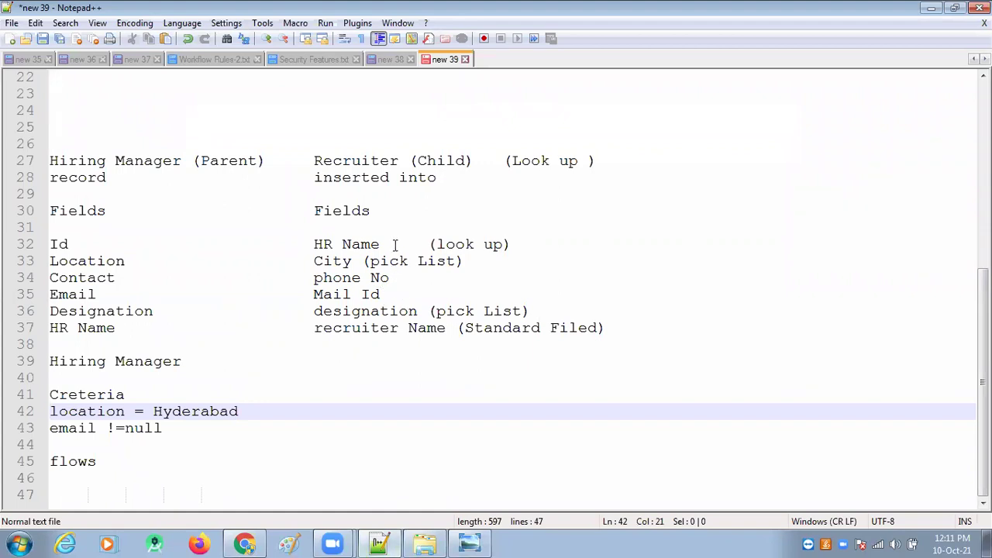
Step: Highlight the City, Location and HR Name mapping lines in the Notepad++ notes
drag(316, 262, 380, 262)
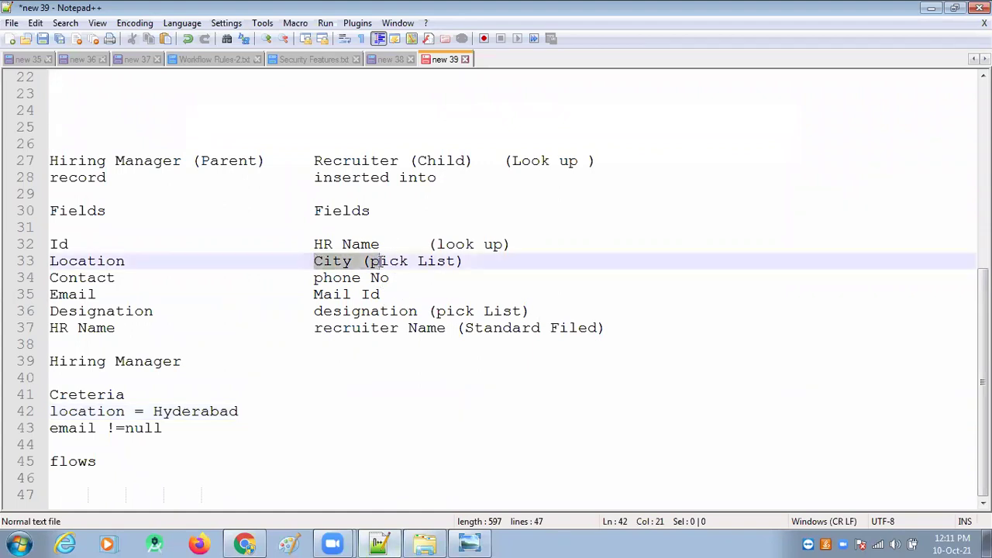
drag(134, 261, 50, 261)
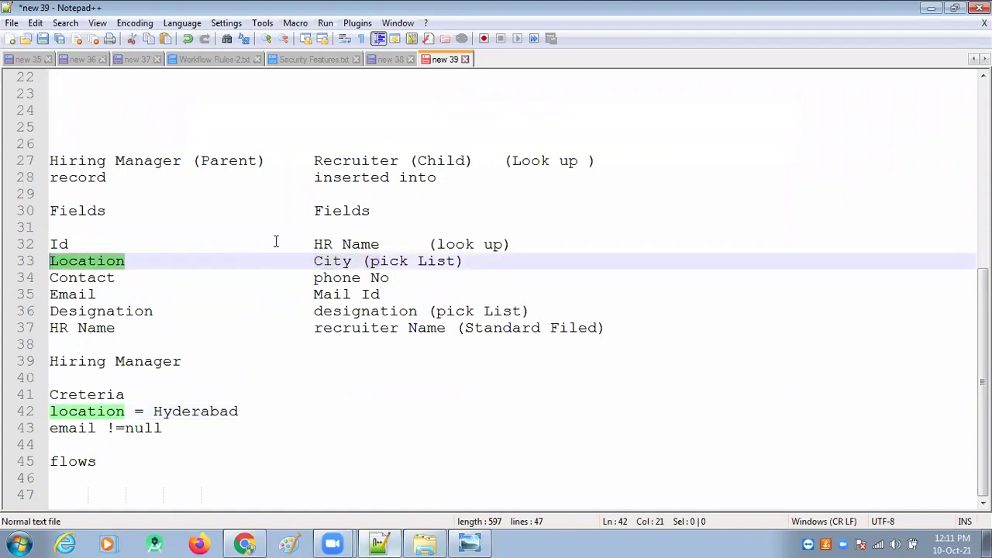
drag(380, 244, 314, 244)
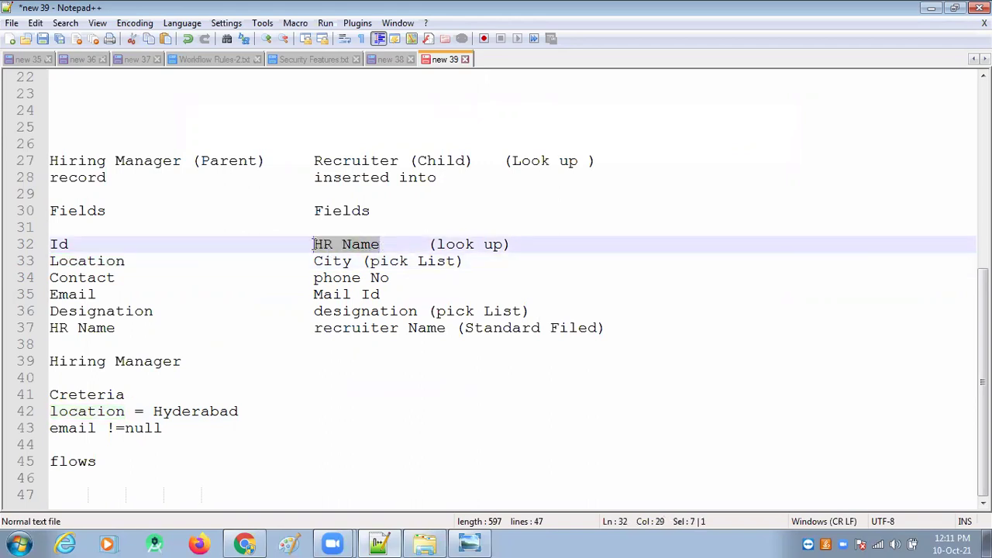
click(80, 244)
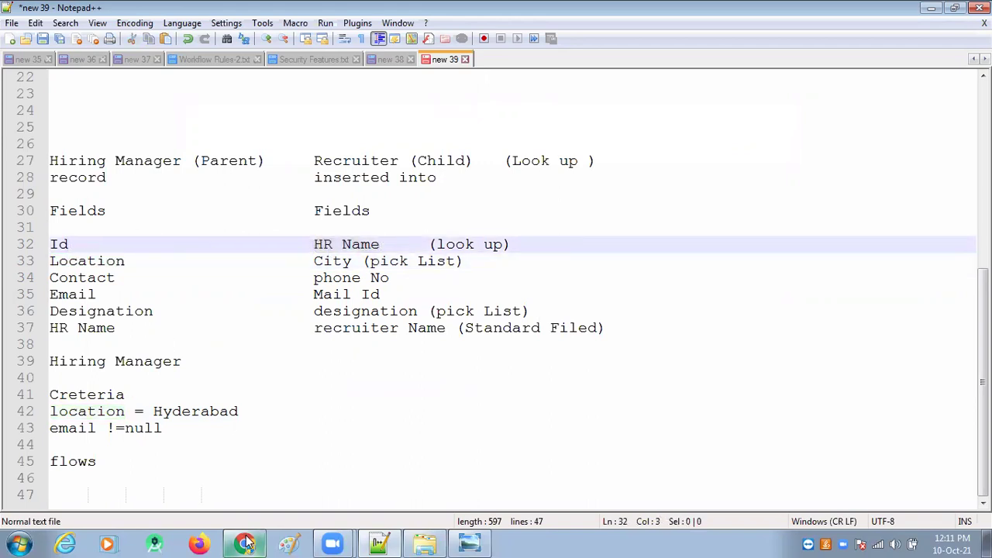
click(245, 544)
Step: Add a Hiring_Manager__c field mapping set to $Record > Id
click(264, 409)
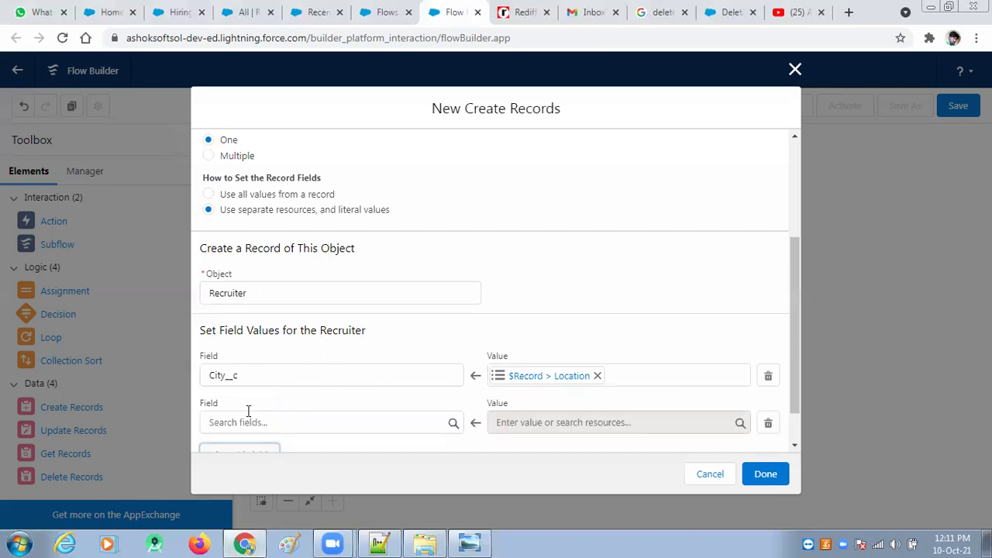
scroll(261, 405, down, 1)
click(277, 373)
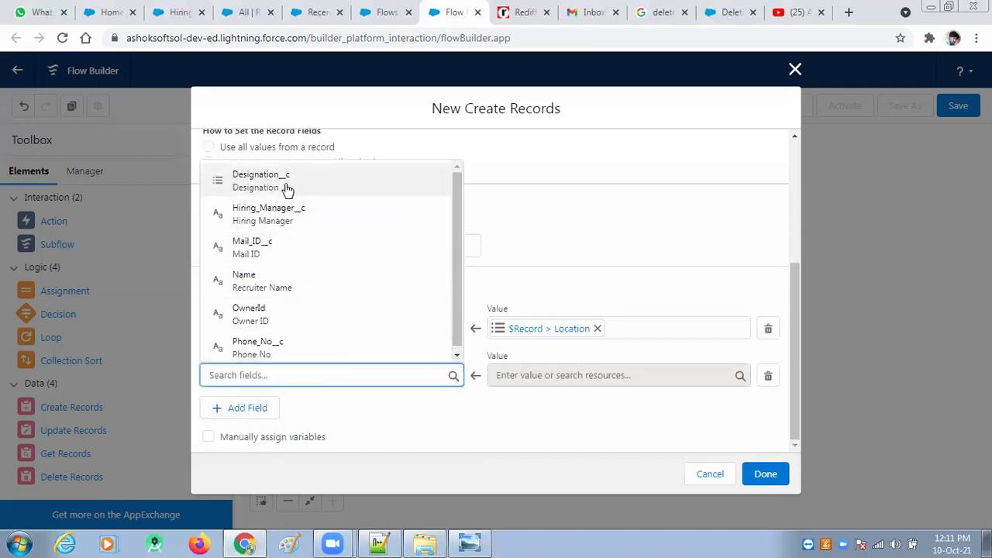
click(306, 221)
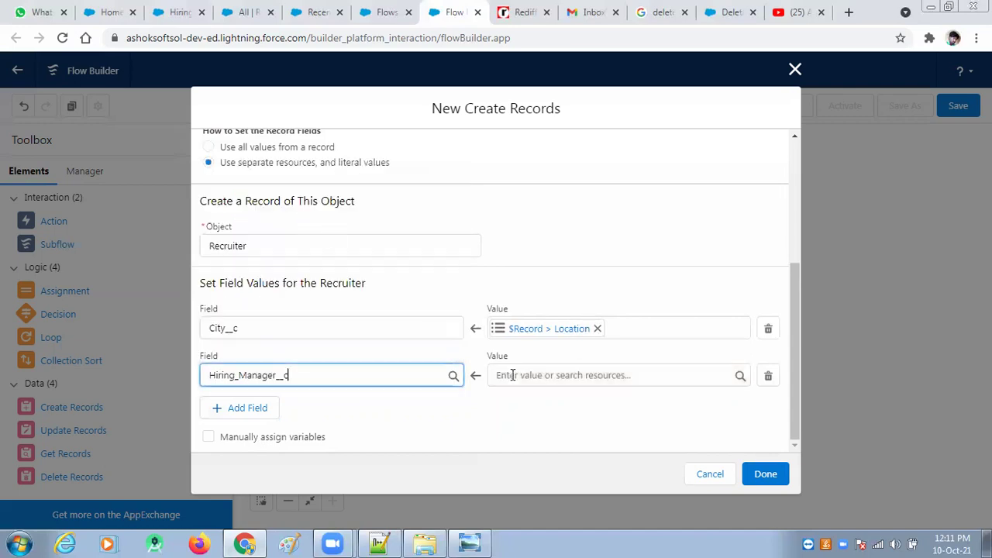
click(564, 375)
scroll(587, 298, down, 1)
scroll(587, 333, down, 1)
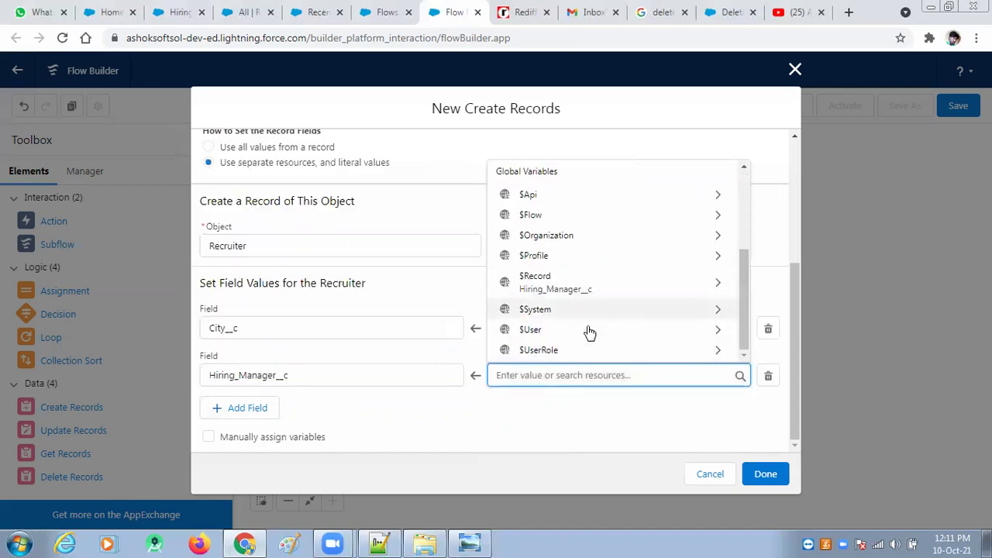
click(707, 285)
scroll(622, 306, down, 1)
scroll(615, 297, down, 3)
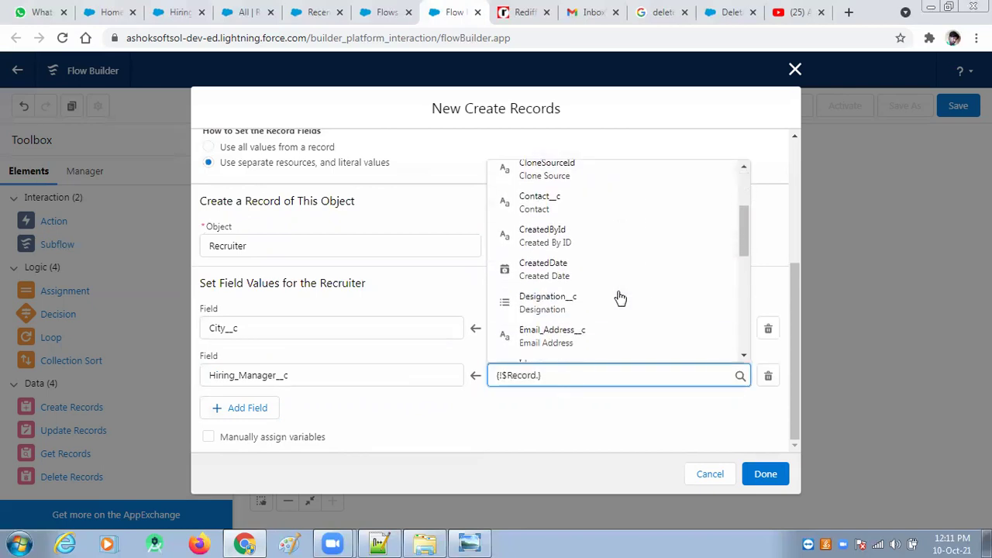
click(566, 292)
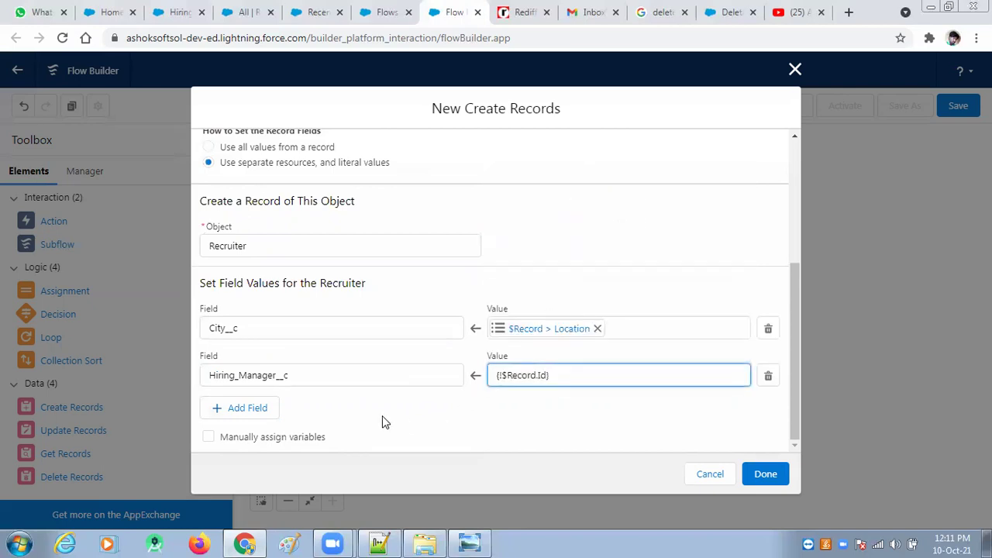
Step: Add a Name field mapping set to $Record > Name
click(240, 407)
scroll(258, 349, down, 1)
click(259, 375)
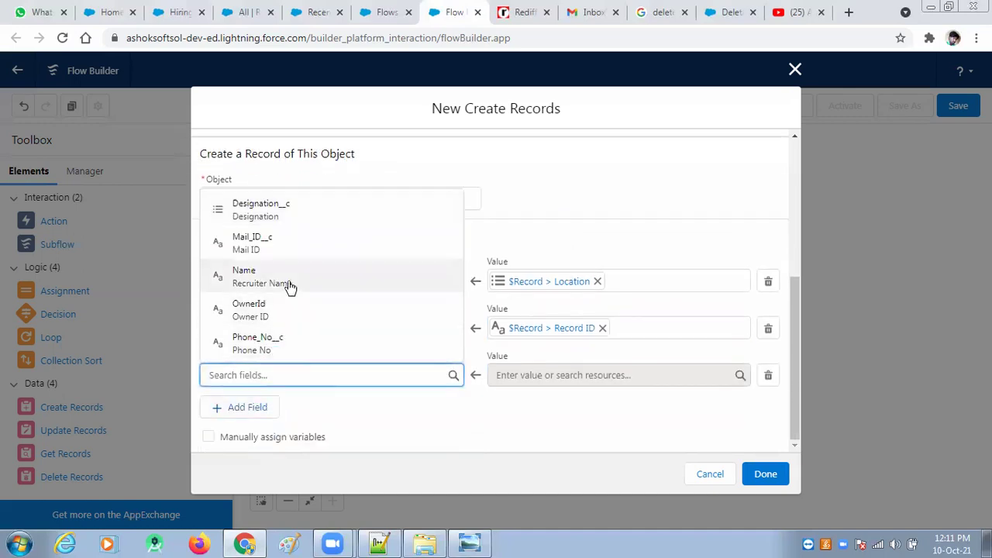
click(287, 283)
click(556, 374)
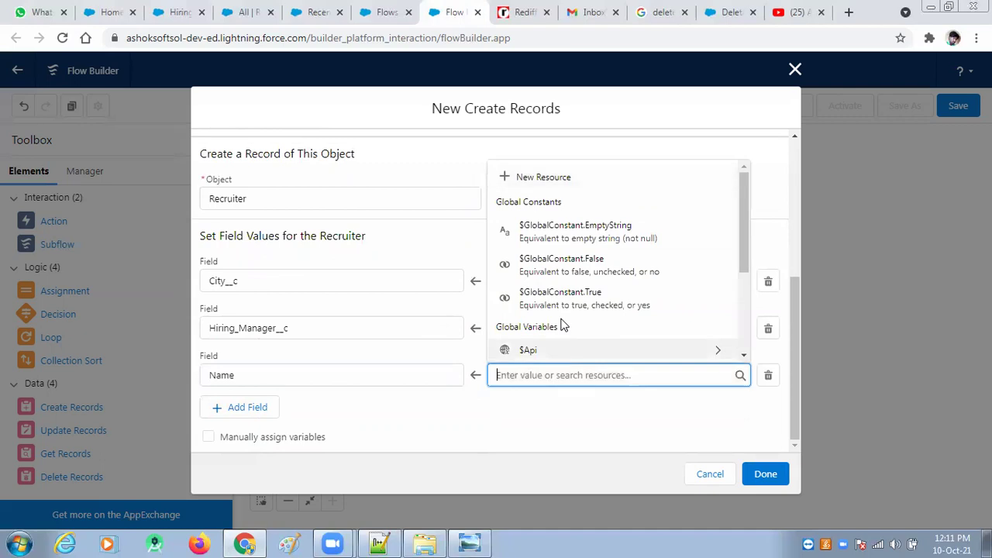
scroll(560, 323, down, 2)
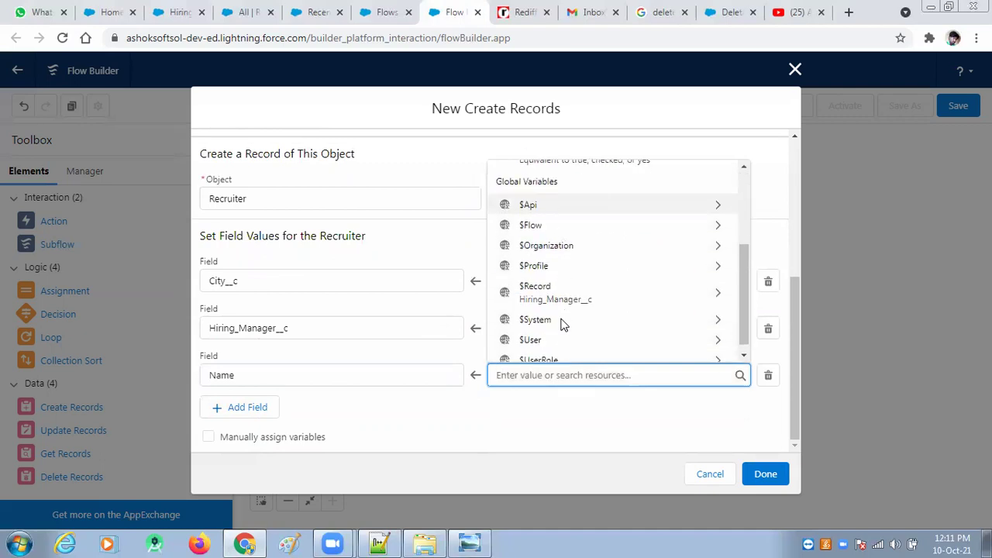
click(693, 287)
scroll(615, 306, down, 3)
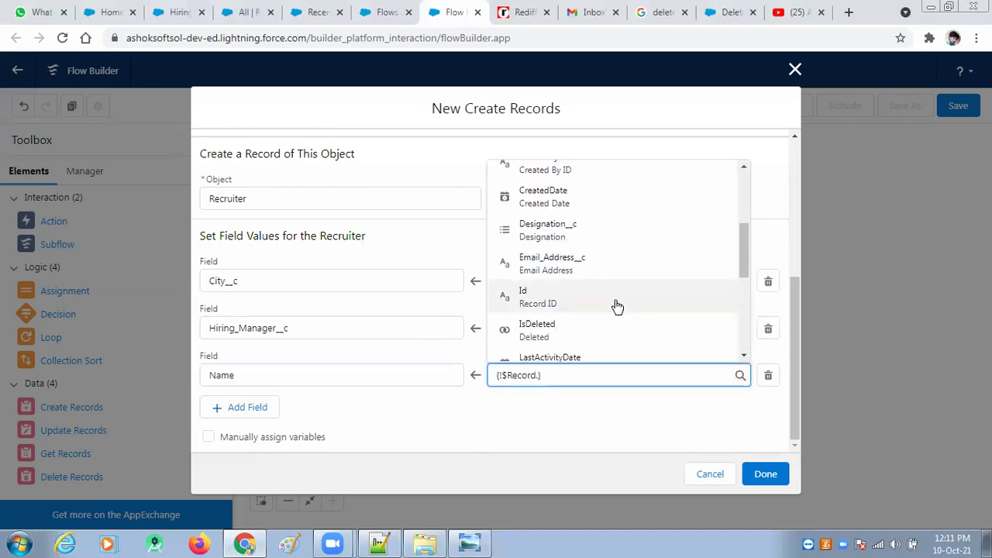
scroll(617, 305, down, 3)
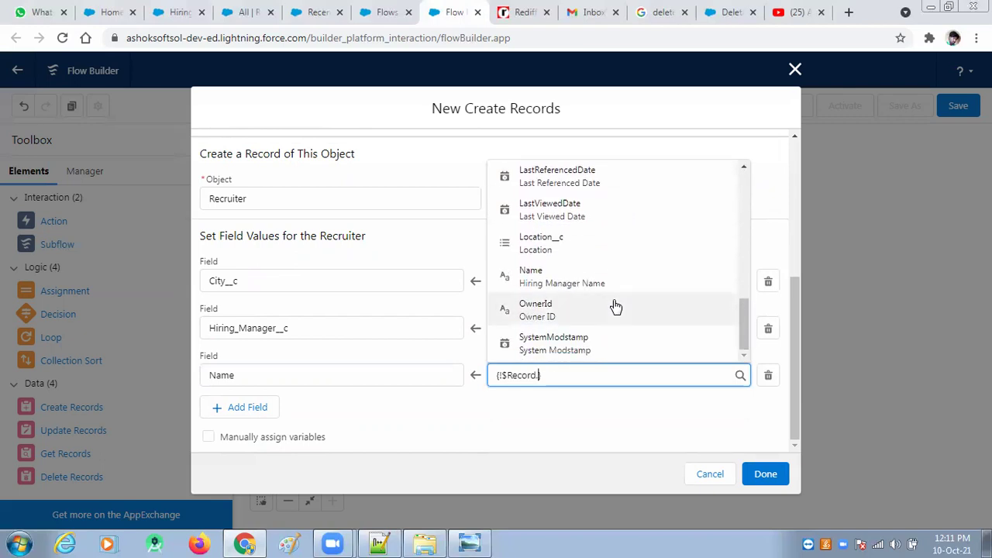
click(590, 286)
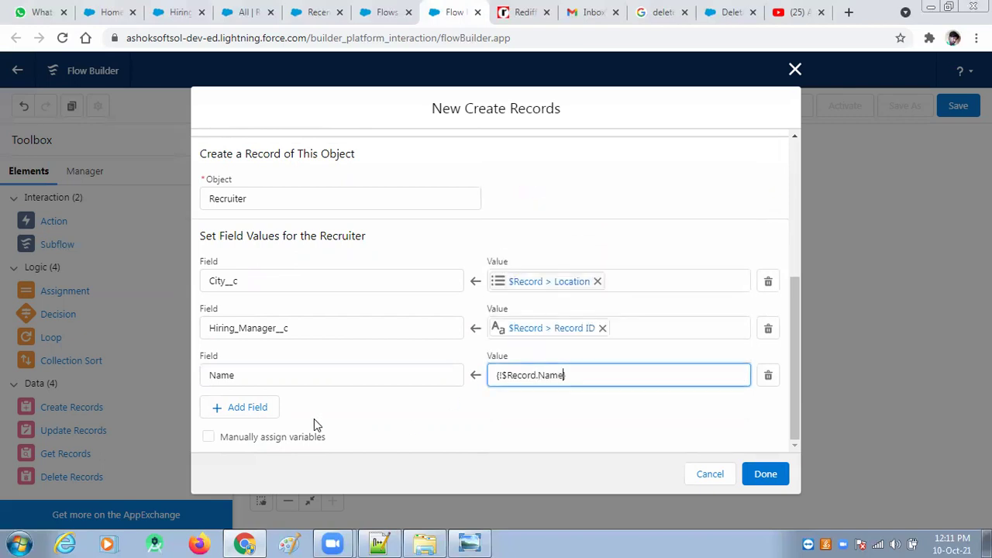
Step: Add a Designation__c field mapping set to $Record > Designation__c
click(259, 408)
click(281, 378)
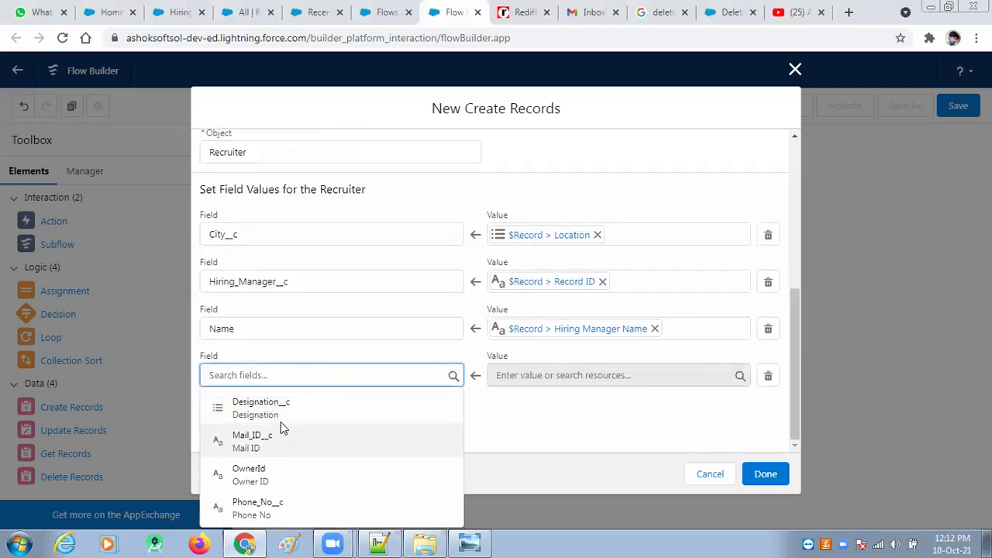
click(288, 410)
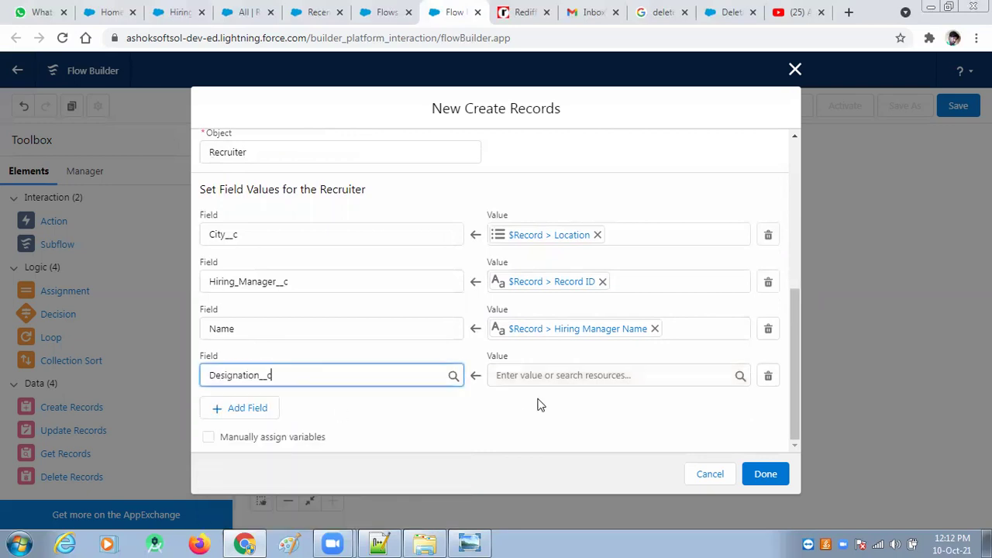
click(563, 378)
scroll(595, 314, down, 5)
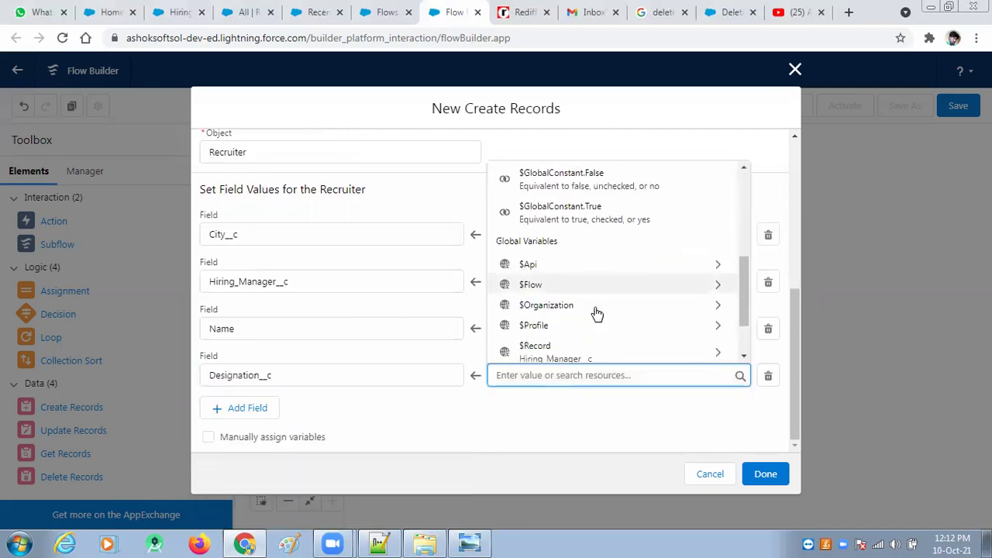
click(609, 291)
scroll(602, 302, down, 3)
scroll(604, 302, up, 3)
scroll(603, 303, up, 1)
scroll(603, 296, down, 3)
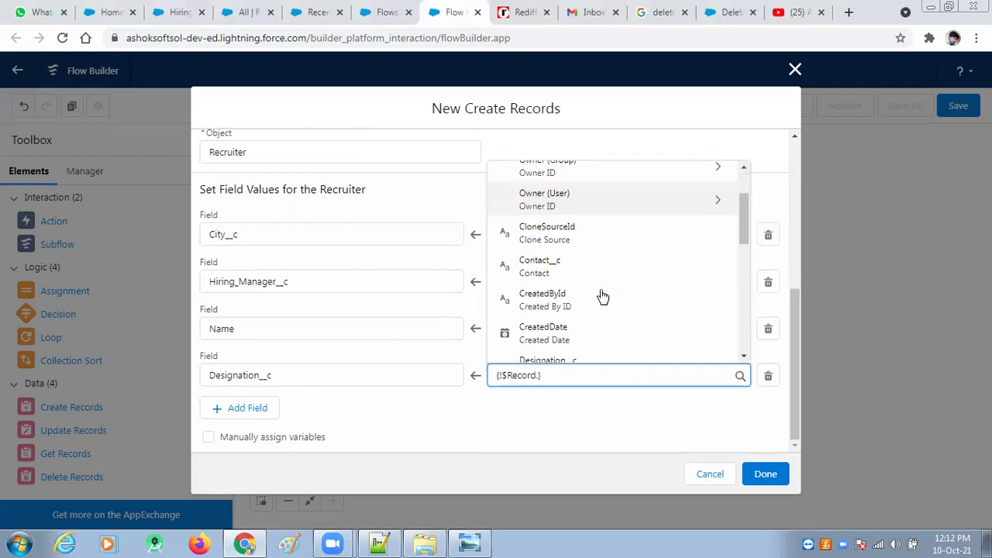
click(581, 297)
Step: Add a Mail_ID__c field mapping set to $Record > Email_Address__c
click(253, 409)
click(269, 378)
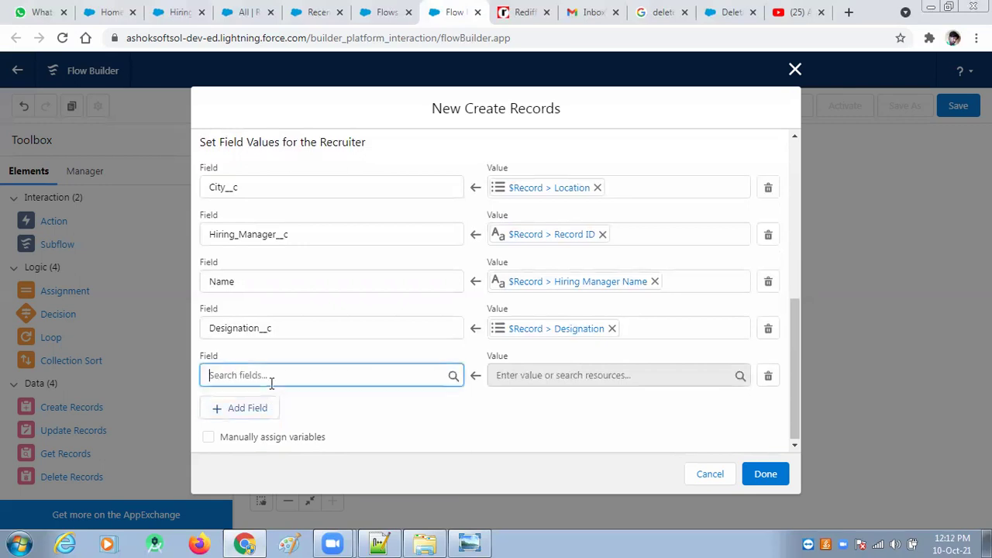
click(275, 411)
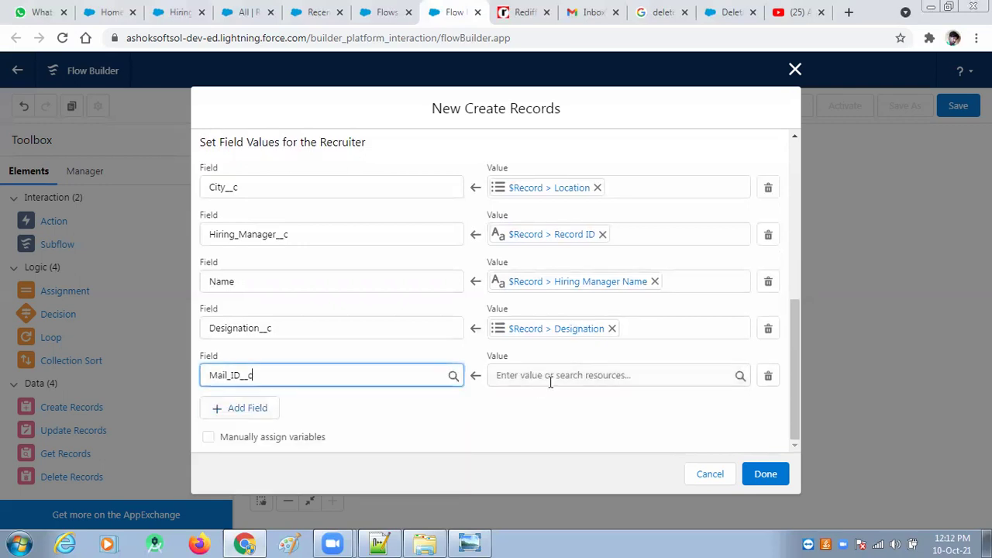
click(554, 377)
scroll(564, 291, down, 5)
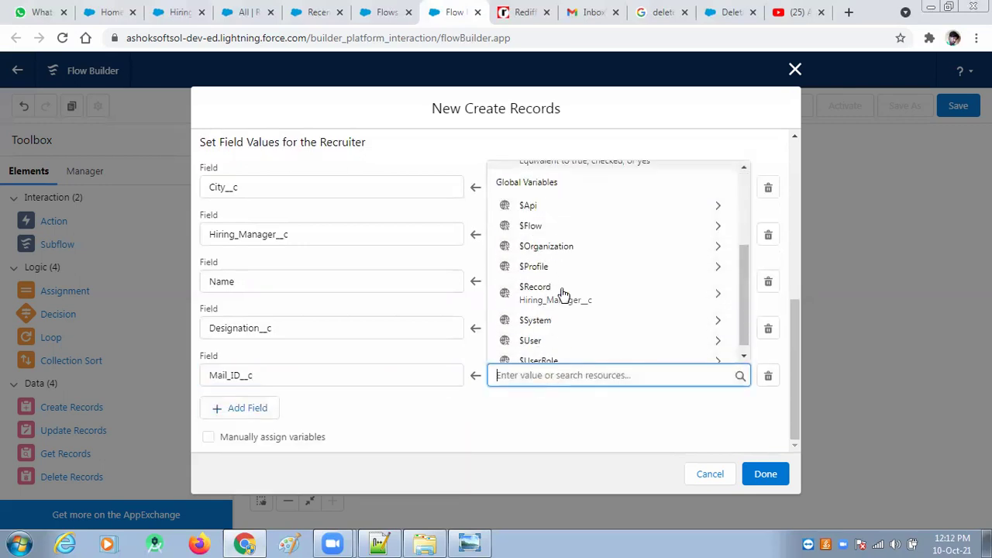
click(685, 288)
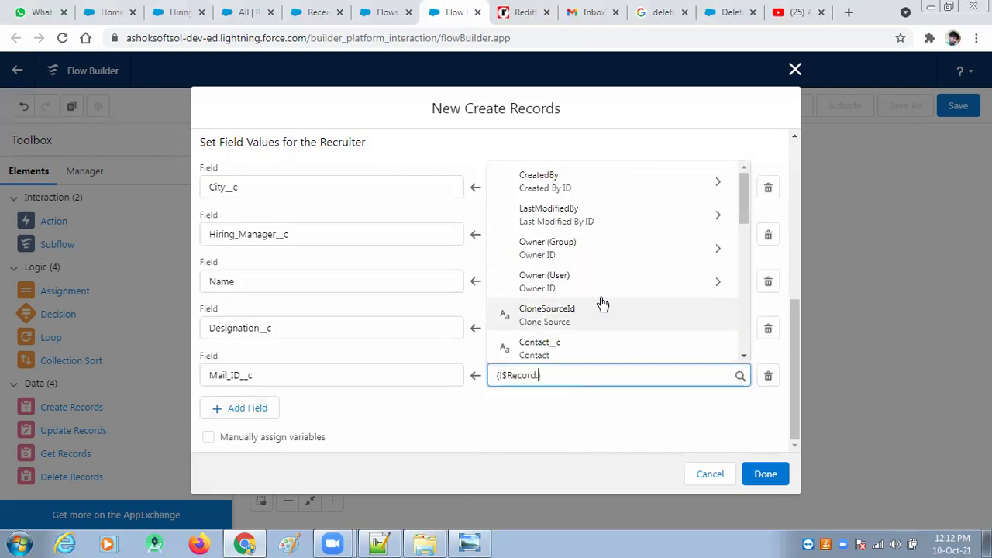
scroll(600, 302, down, 2)
click(553, 339)
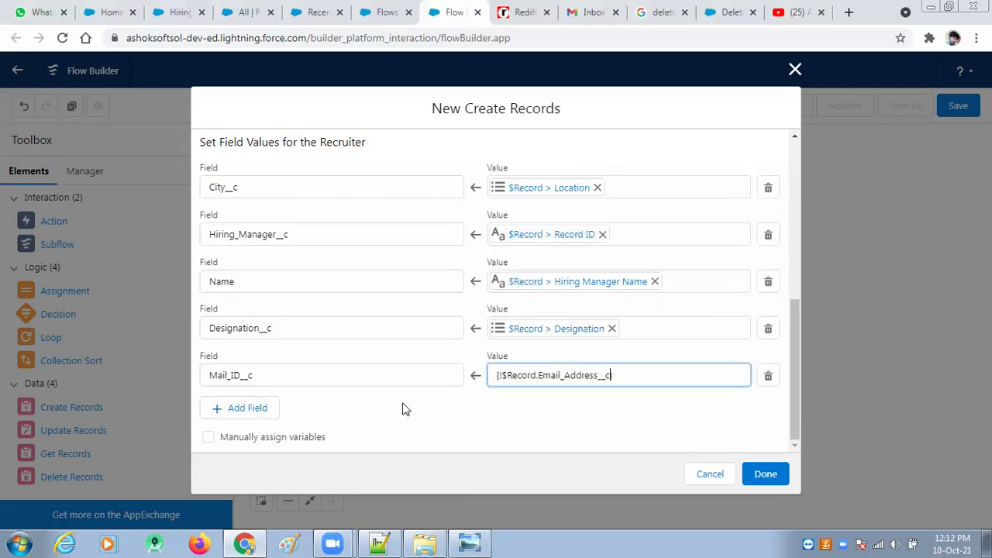
Step: Add a Phone_No__c field mapping set to $Record > Contact__c
click(243, 411)
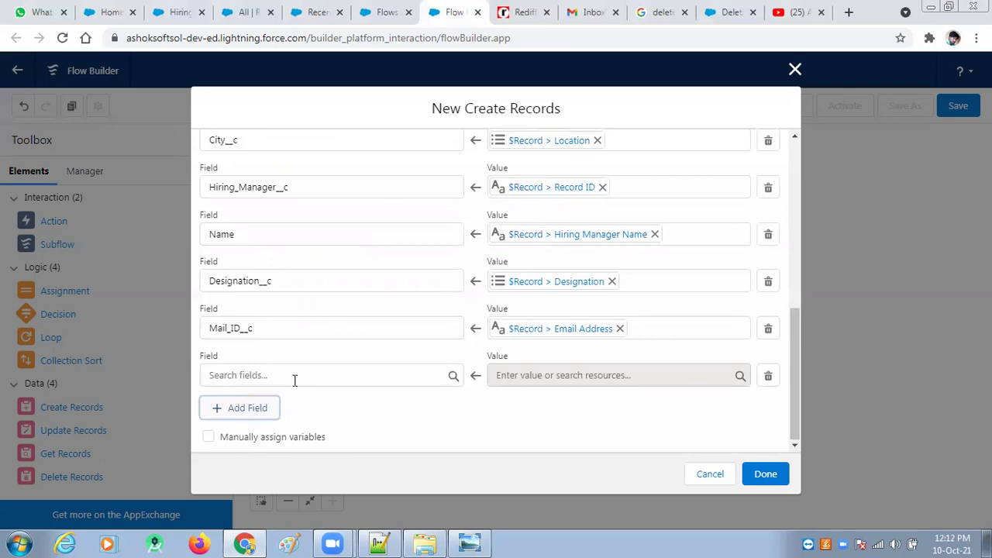
click(297, 377)
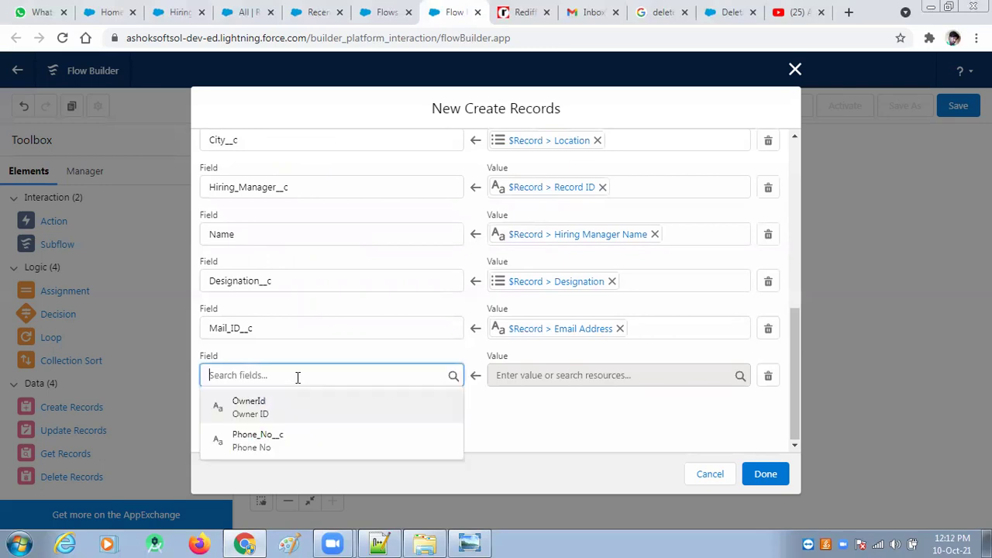
click(269, 441)
click(569, 375)
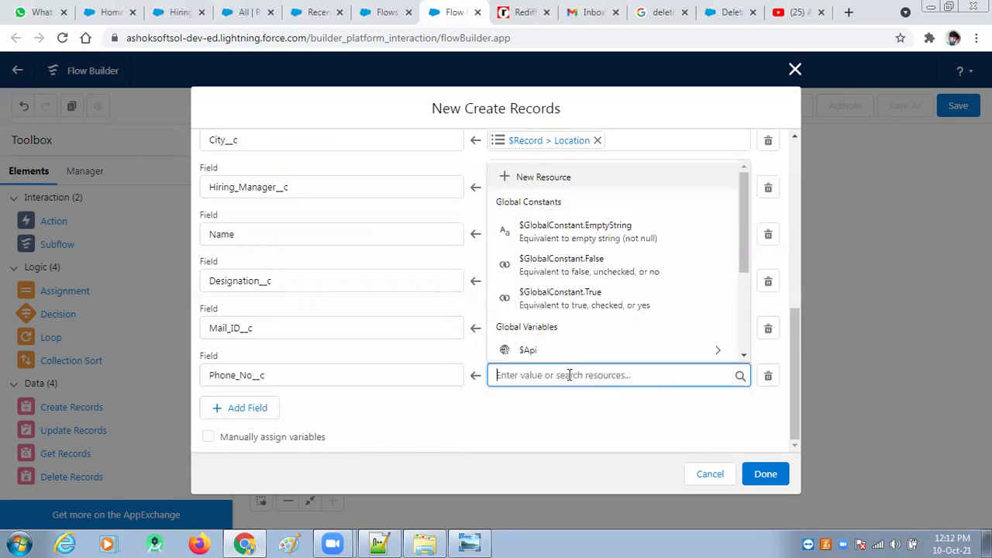
scroll(572, 288, down, 2)
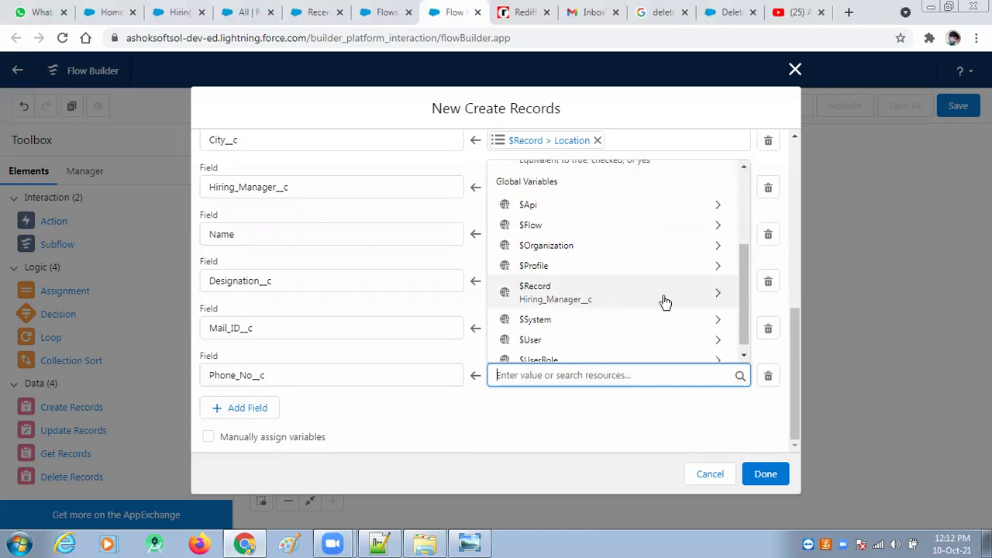
click(624, 302)
scroll(634, 319, down, 3)
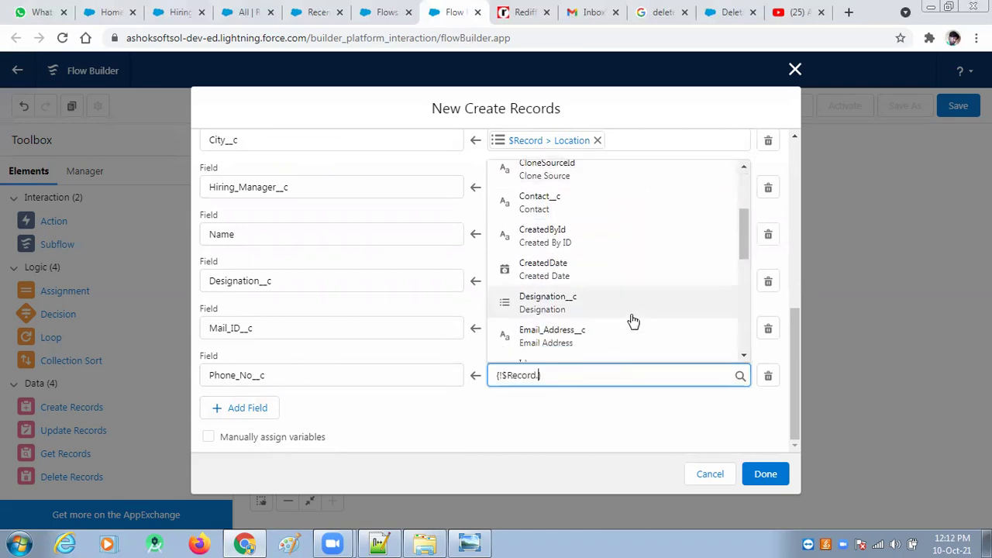
click(585, 206)
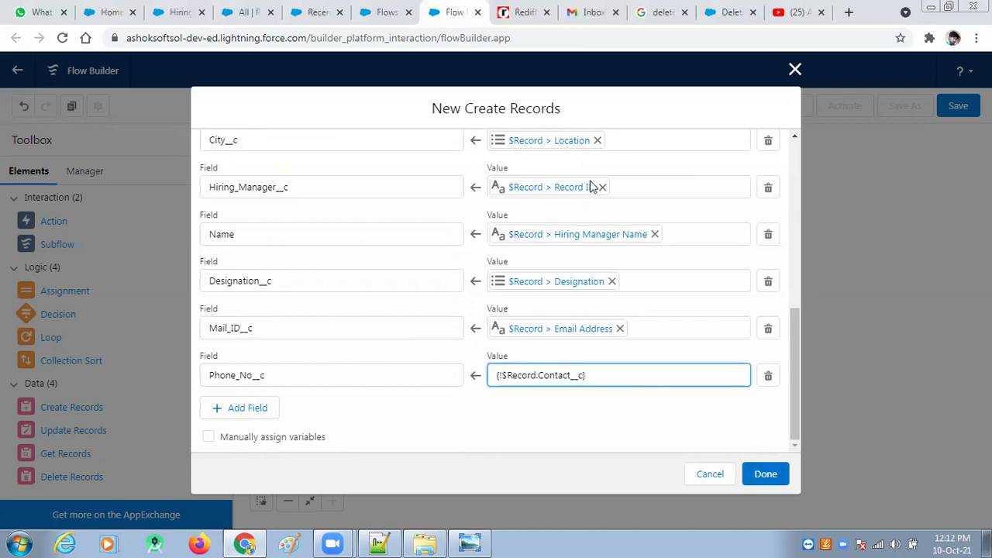
text(})
Step: Review the Hiring Manager to Recruiter field-mapping lines in the Notepad++ notes
click(378, 543)
click(341, 327)
click(342, 311)
click(344, 293)
click(344, 277)
click(344, 261)
click(346, 244)
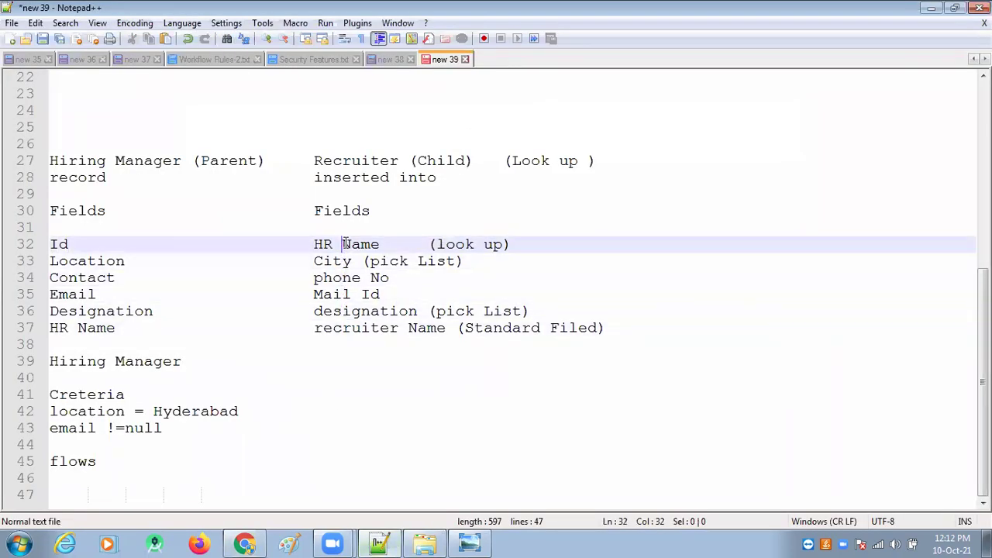
click(335, 278)
click(335, 295)
click(335, 311)
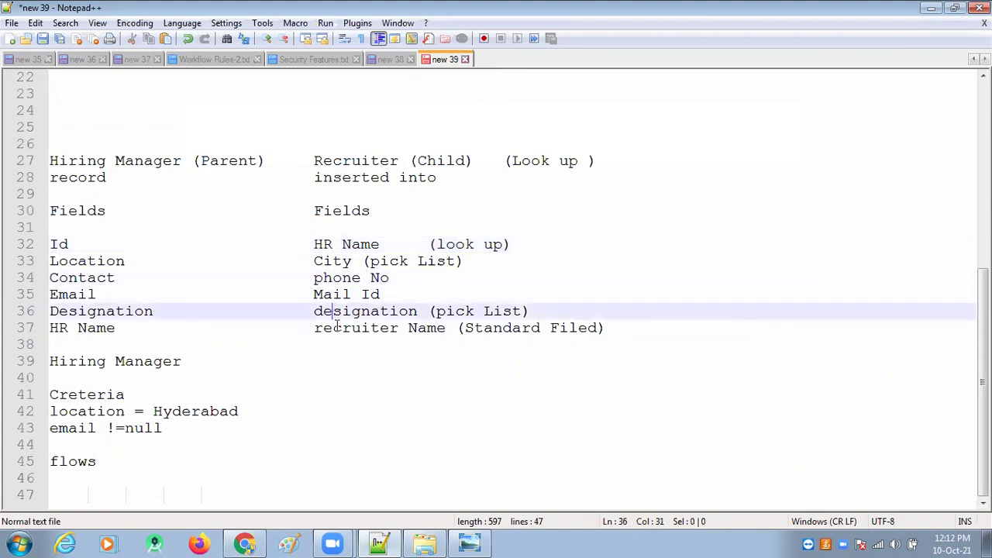
click(338, 327)
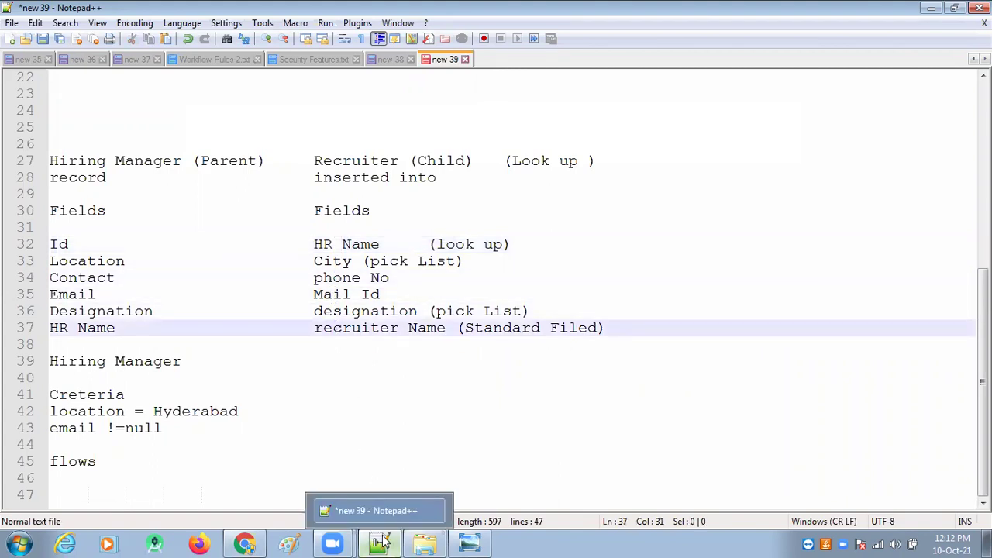
click(361, 244)
click(342, 262)
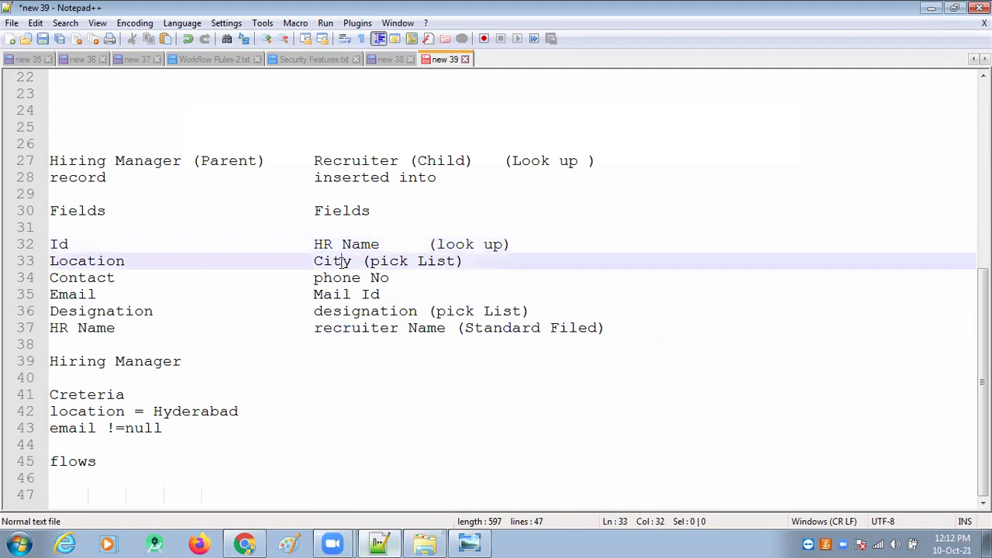
click(339, 277)
click(339, 295)
click(339, 311)
click(338, 328)
scroll(379, 496, up, 1)
Step: Finish the Create Records element with its Recruiter field mappings and connect Start to it
click(244, 544)
scroll(346, 330, up, 3)
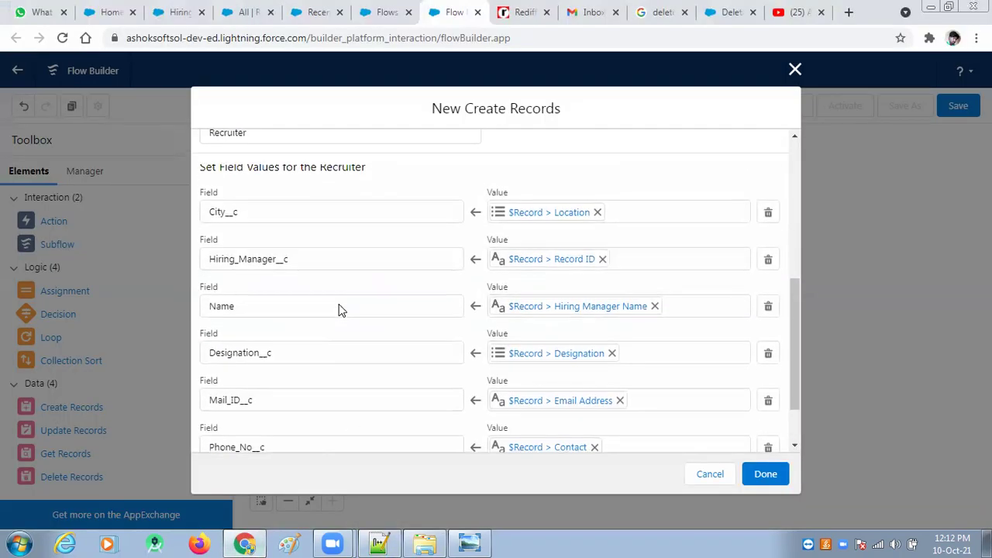
scroll(307, 281, down, 1)
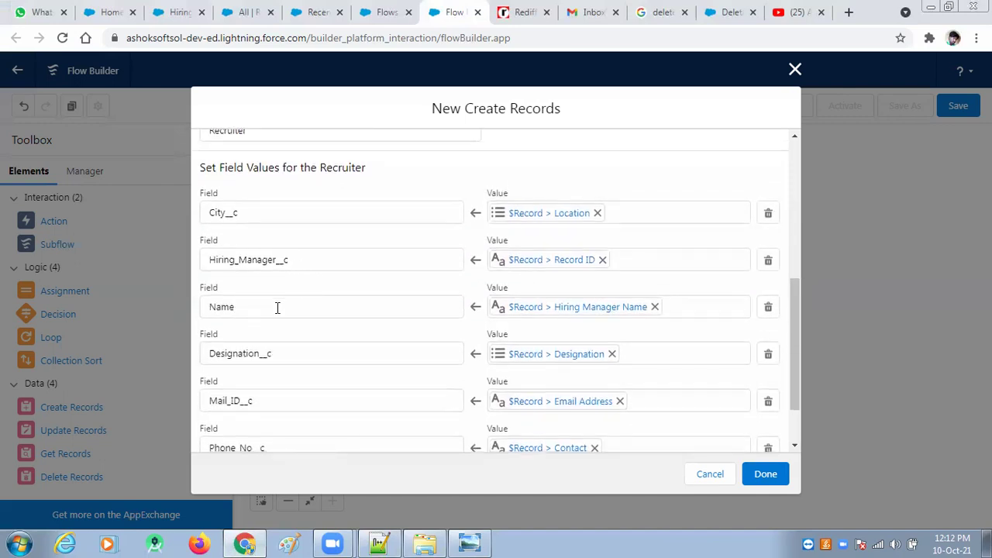
scroll(280, 411, down, 1)
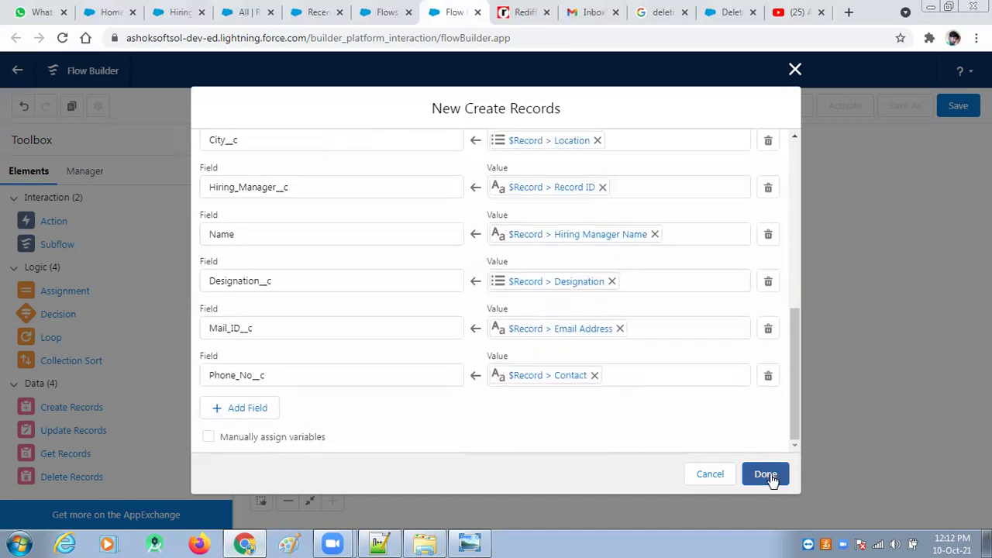
drag(797, 386, 791, 386)
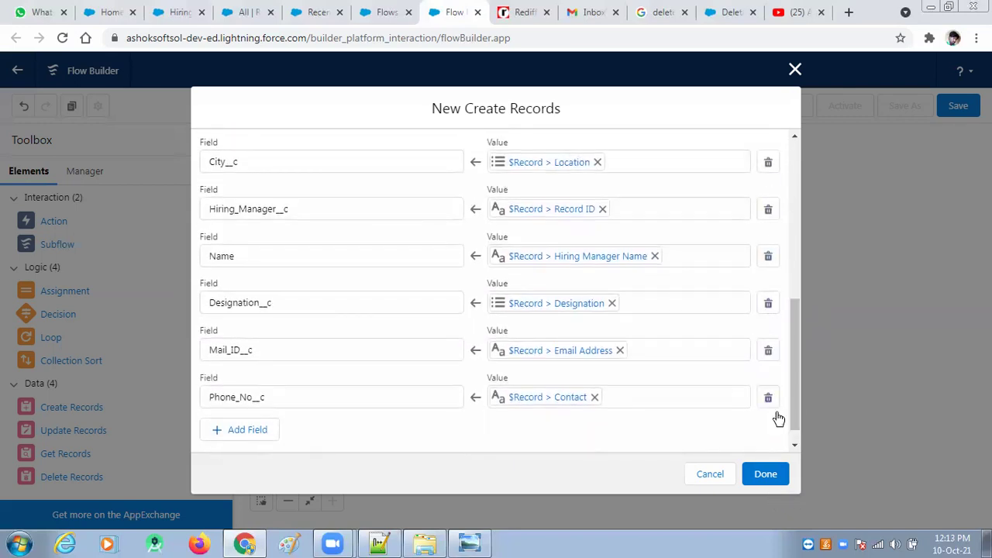
scroll(765, 315, up, 3)
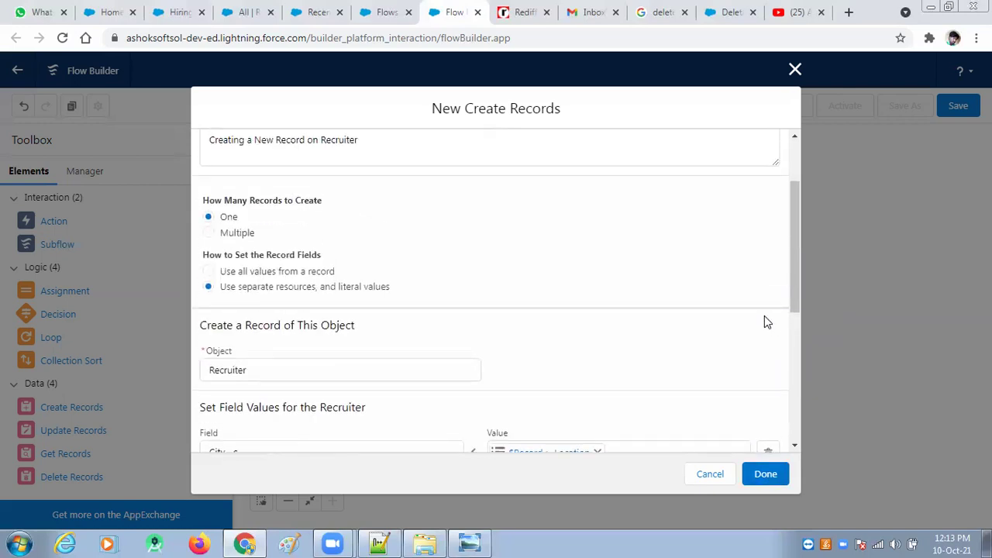
scroll(760, 302, down, 5)
click(766, 474)
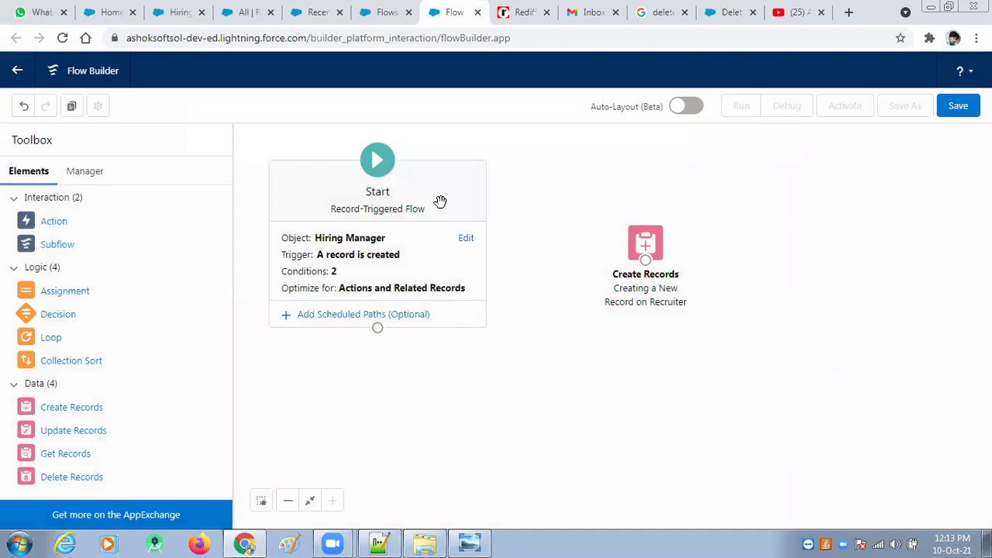
drag(378, 331, 645, 259)
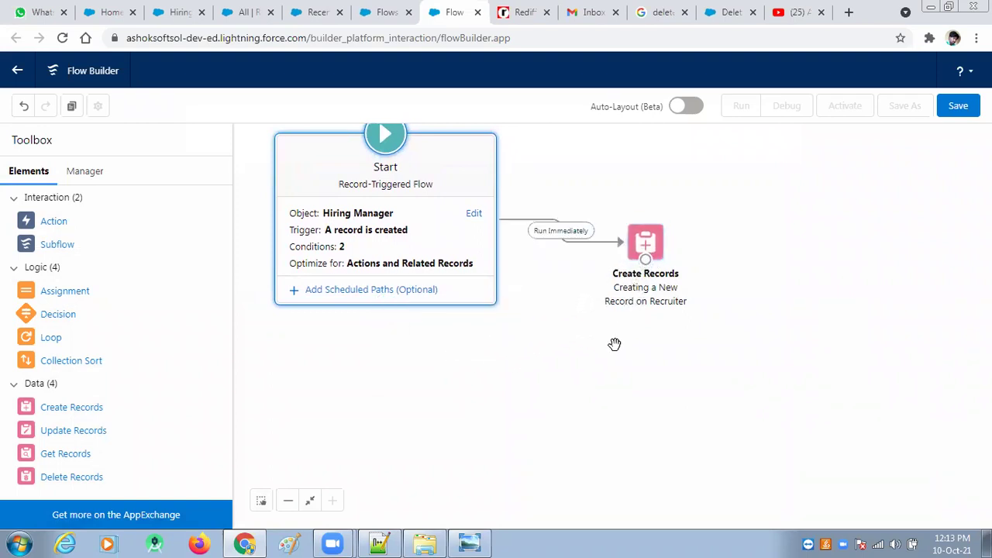
Step: Save the flow under the label 'Inserting a Record on Recruiter Object Using HR Manager Record'
click(961, 110)
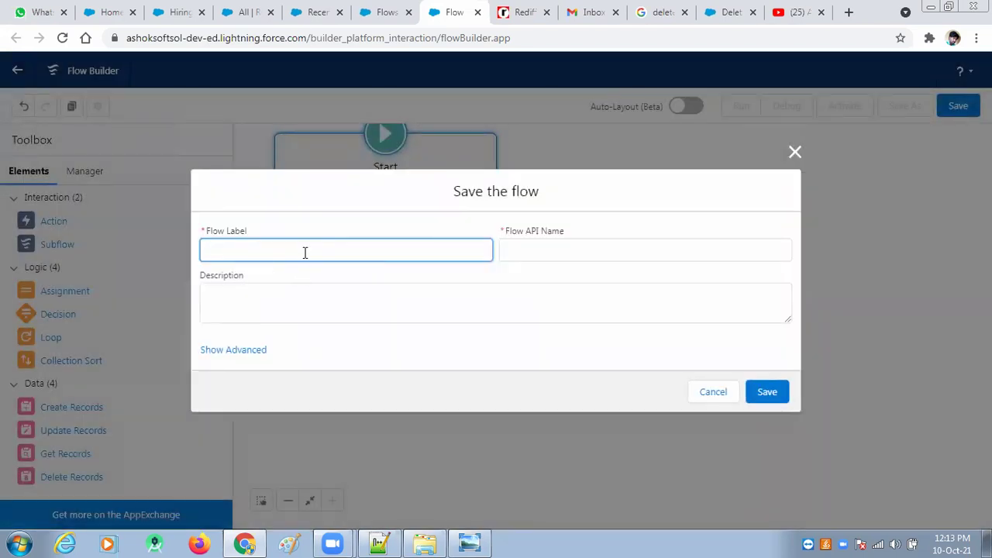
text(Recruiter)
text(Insering)
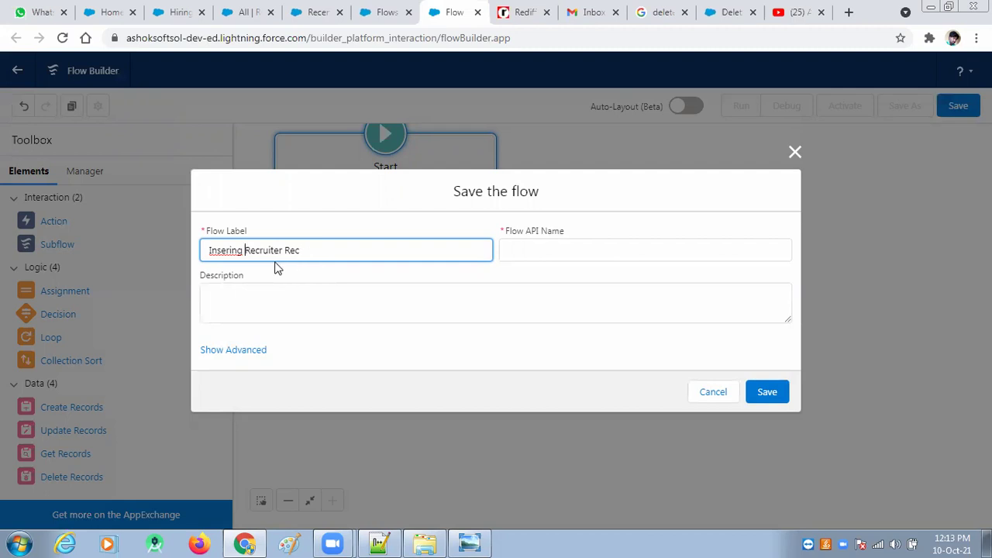
right_click(227, 251)
click(268, 261)
text(a C)
key(BackSpace)
text(Record on)
drag(363, 252, 347, 252)
text(Object Using HR Manager)
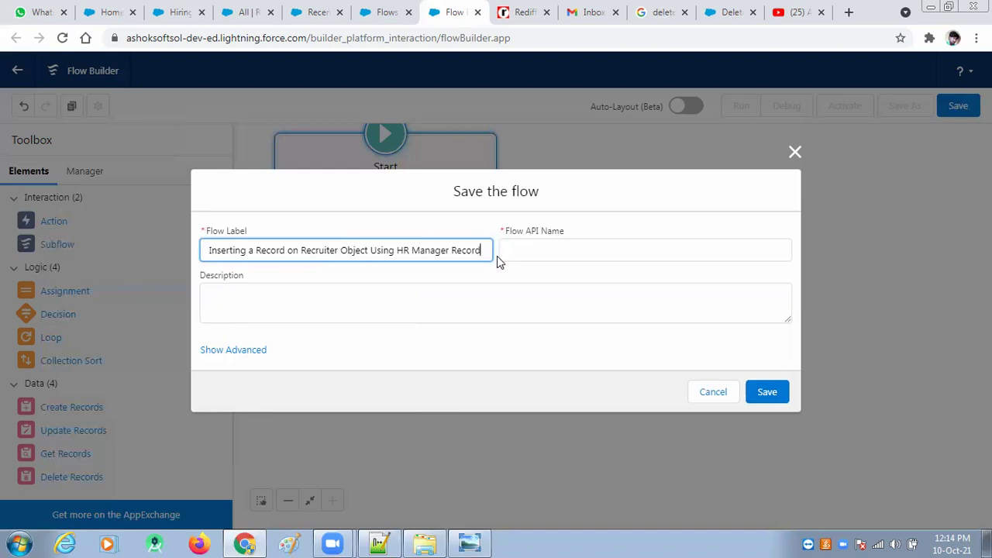
Step: Copy the label into the Description, save, and activate the flow
drag(488, 251, 171, 254)
key(ctrl+c)
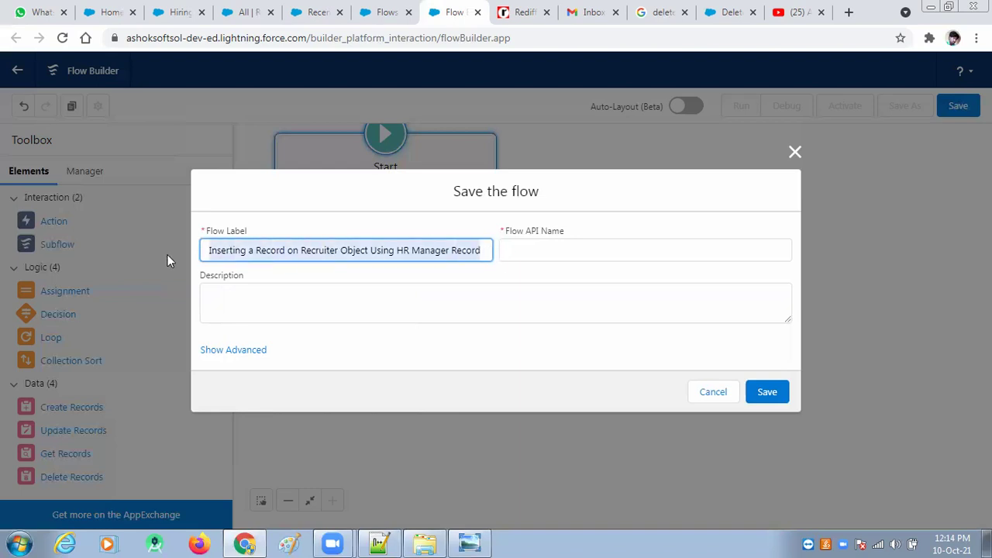
key(Tab)
key(Tab)
key(ctrl+v)
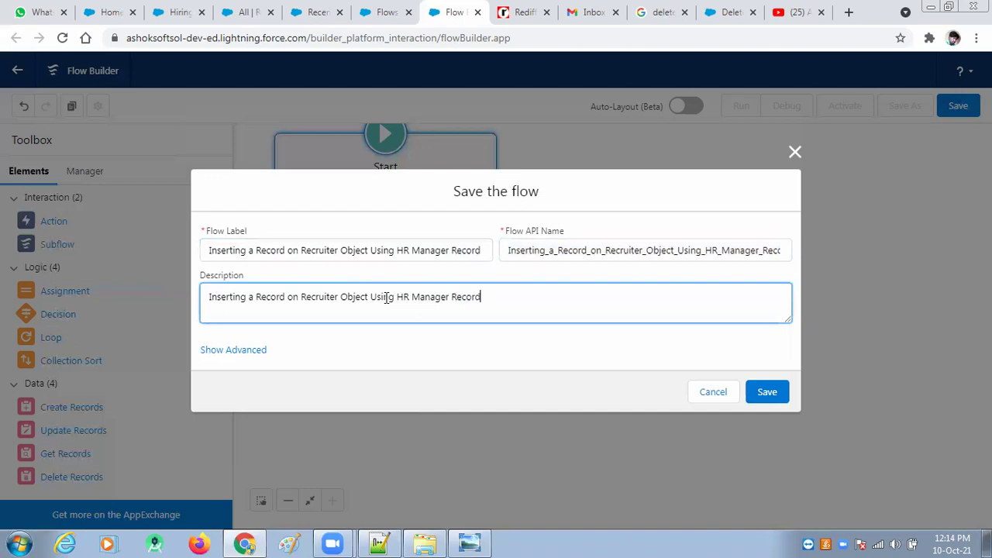
click(770, 392)
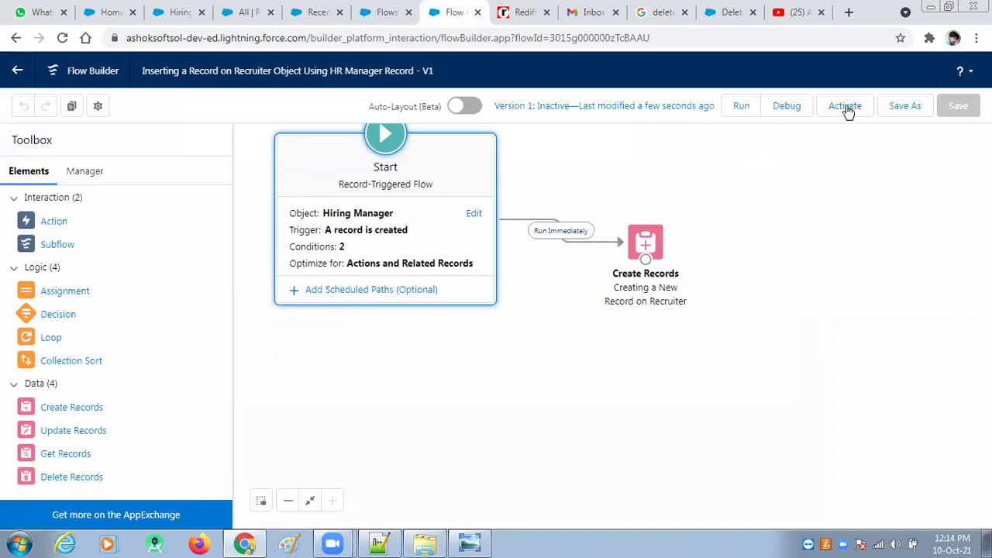
click(847, 110)
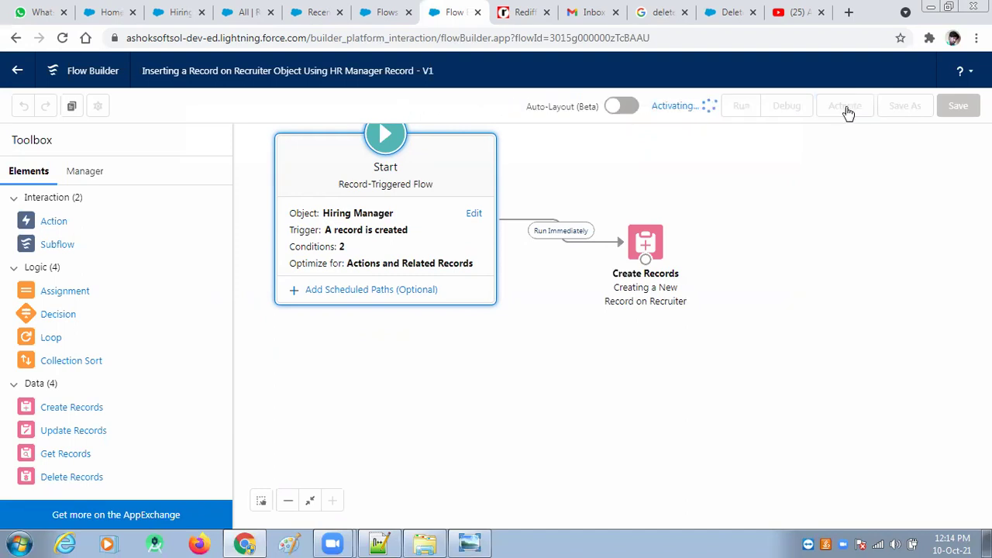
click(240, 12)
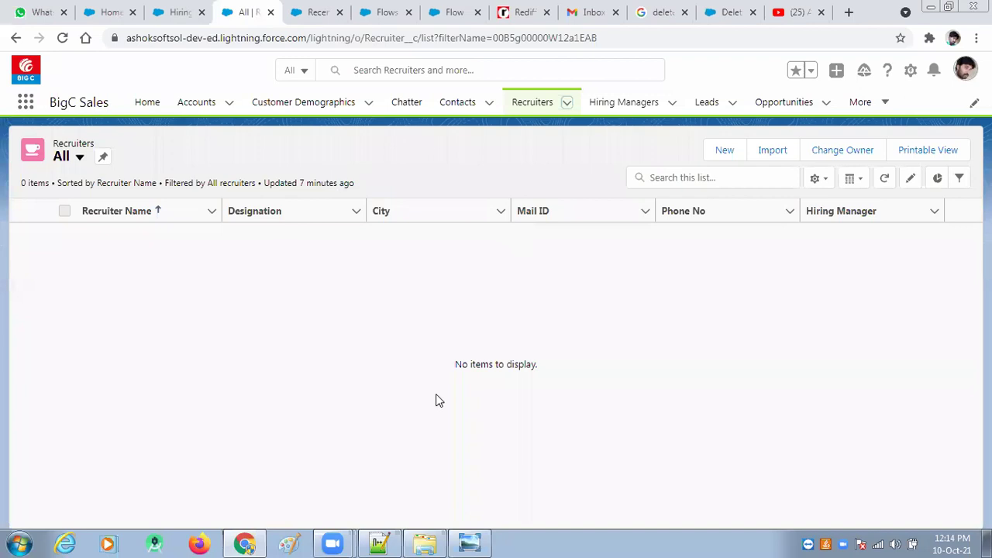
Step: Reload the Recruiters list and switch it to the All view to confirm it is empty
click(527, 104)
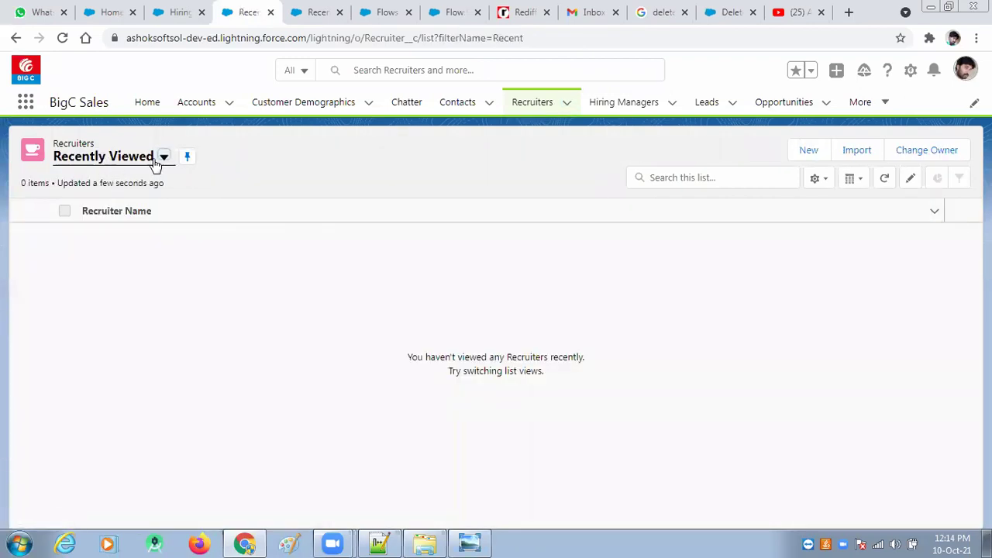
click(163, 158)
click(155, 206)
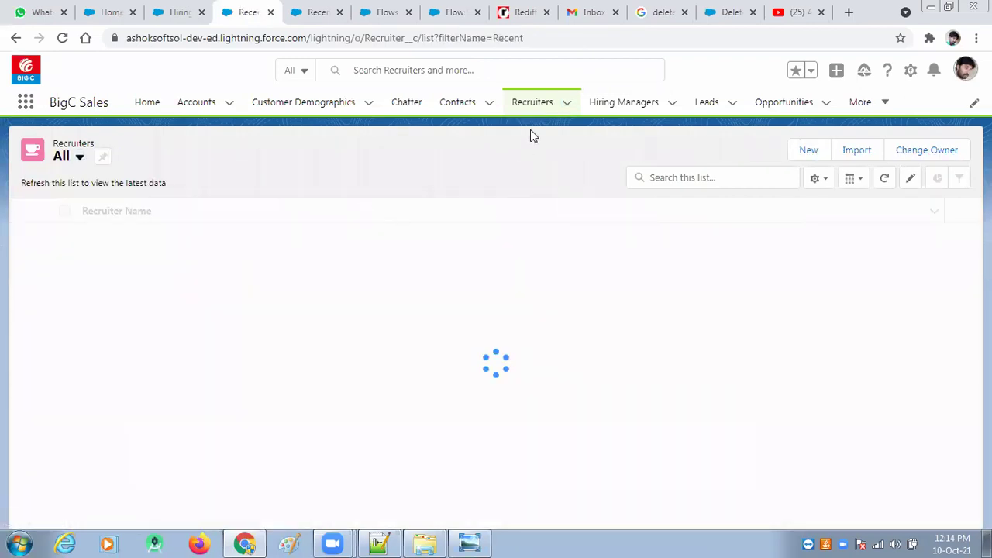
Step: Open an existing Hiring Manager record from the recent Hiring Managers list
click(673, 105)
click(599, 104)
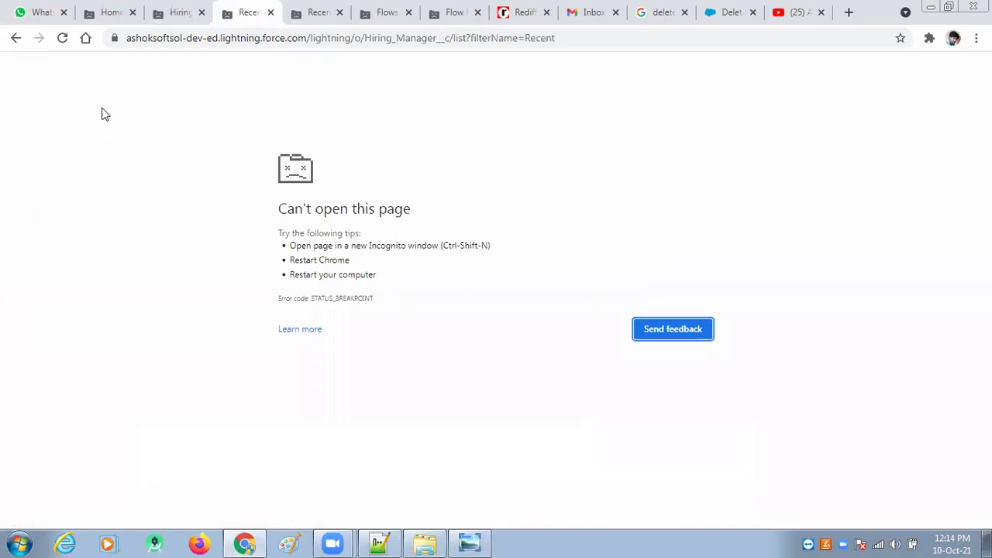
click(63, 39)
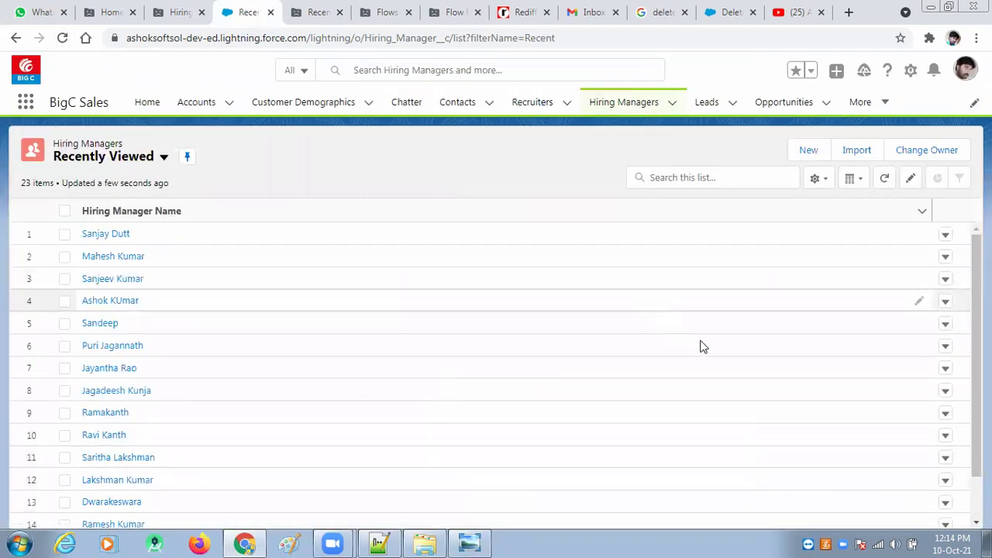
click(673, 104)
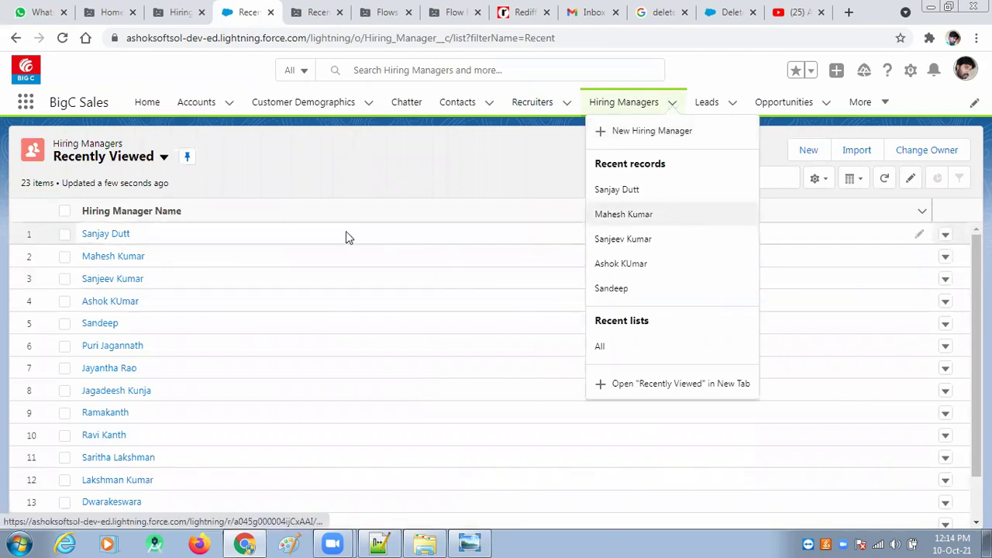
click(97, 239)
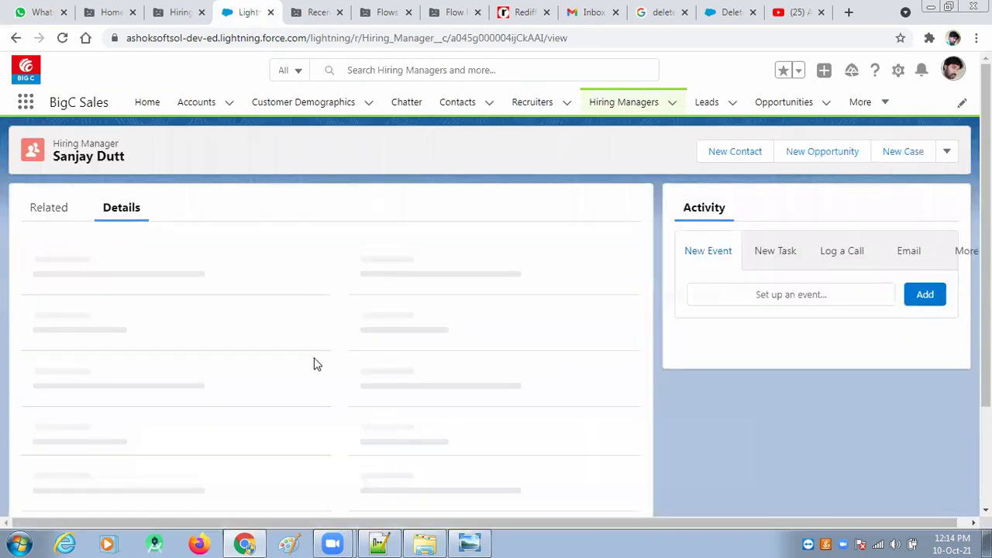
Step: Clone the Hiring Manager with a new full name and designation HR Executive
click(947, 150)
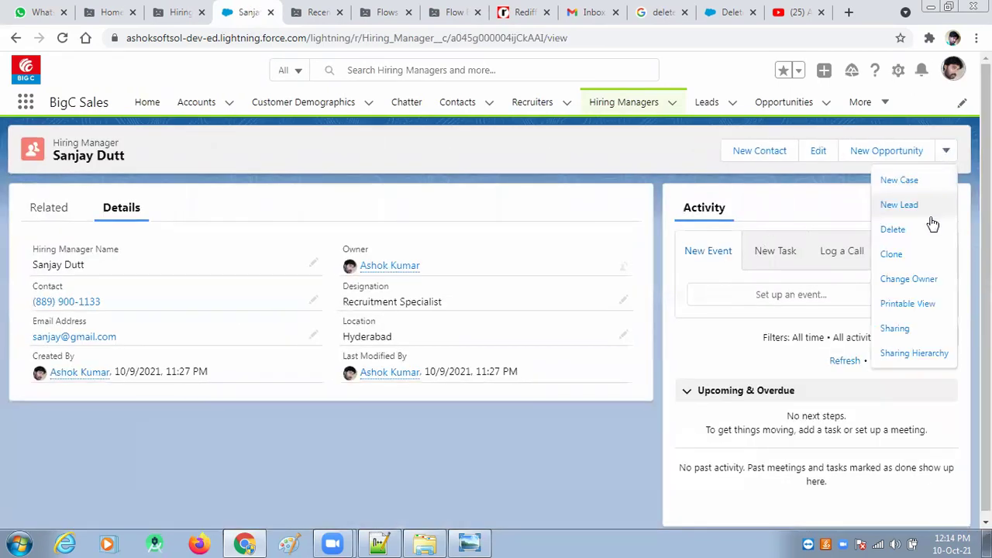
click(896, 255)
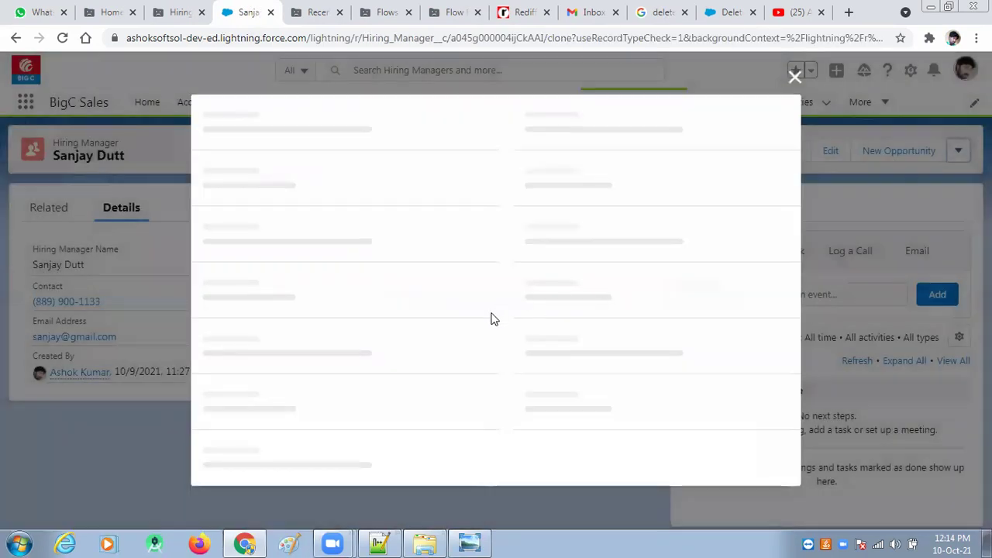
drag(301, 257, 156, 261)
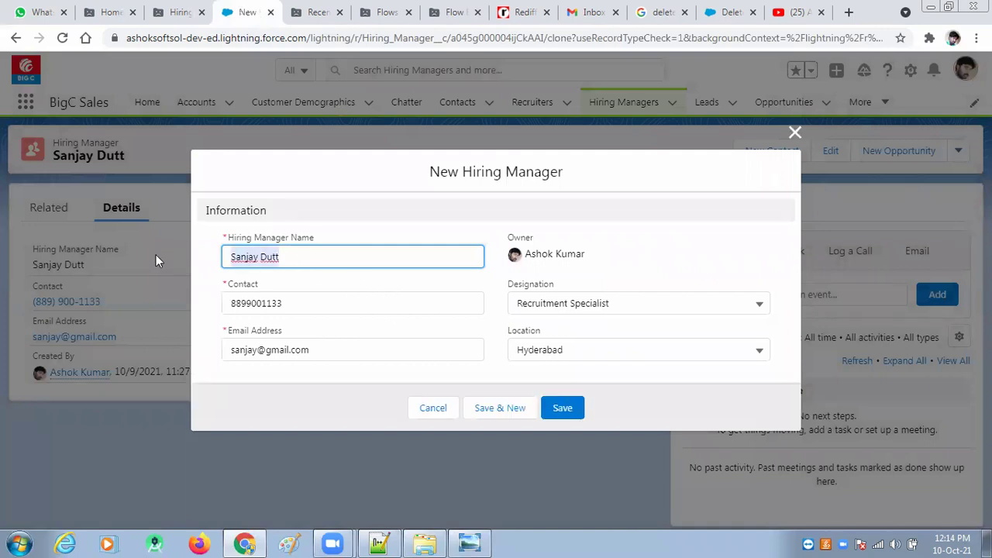
key(BackSpace)
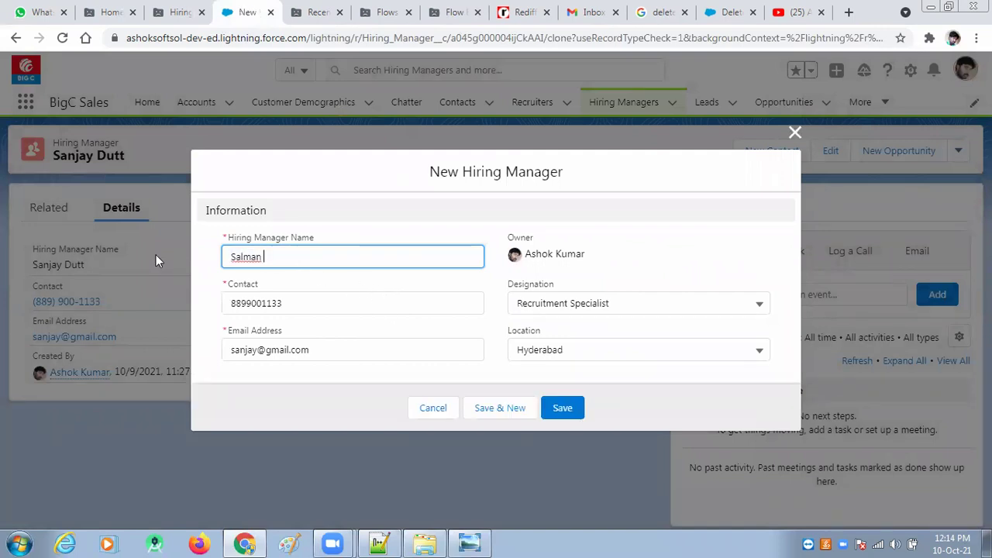
click(644, 305)
click(583, 366)
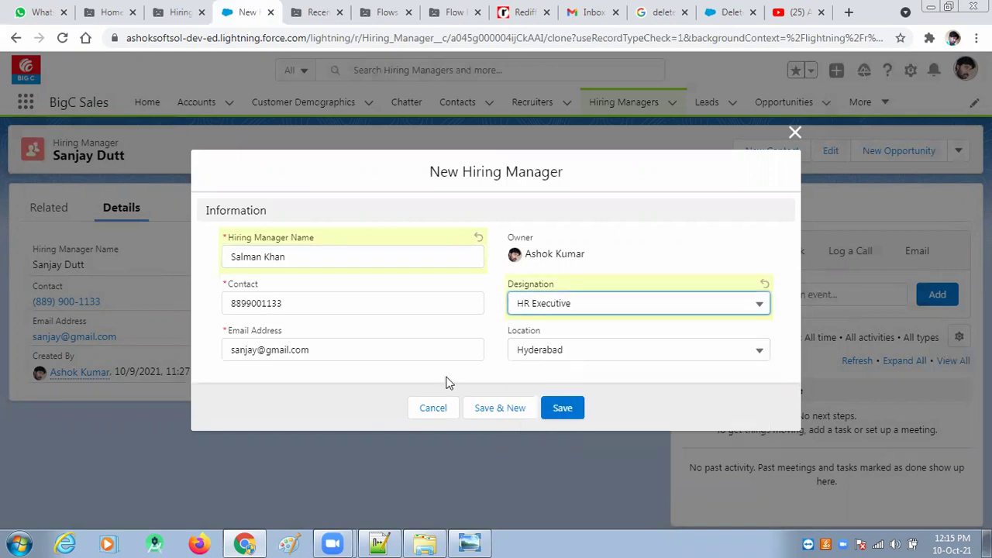
Step: Enter the new contact number and e-mail address, then save the record
drag(317, 304, 194, 295)
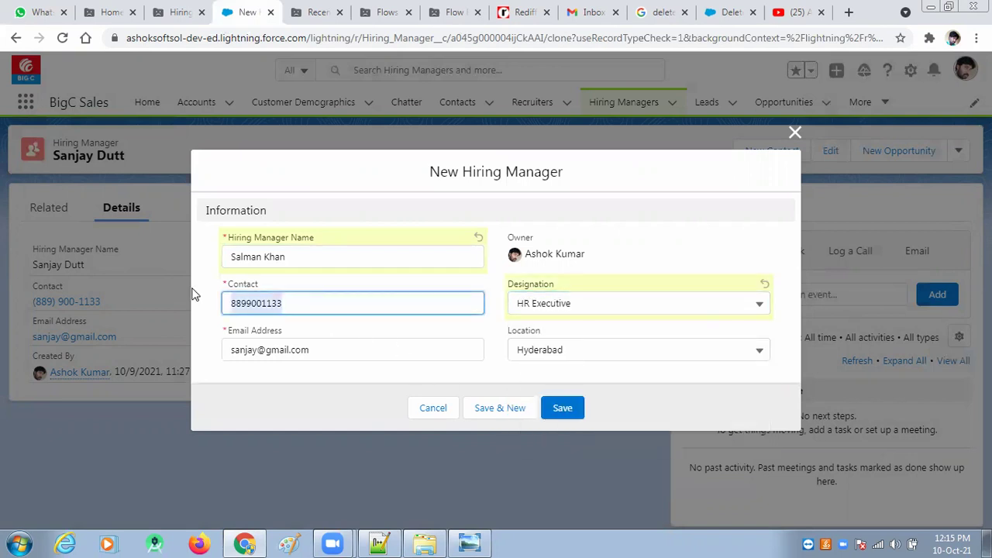
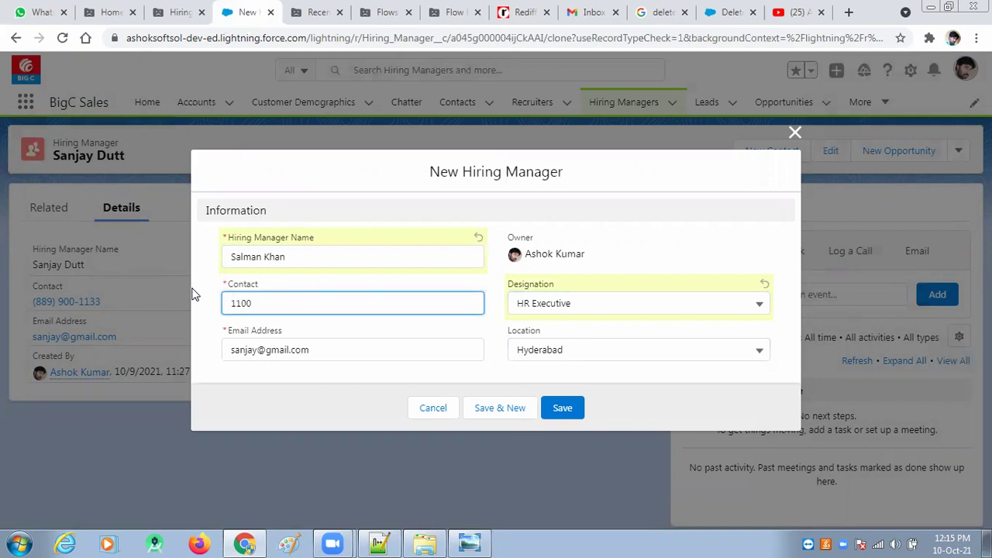
key(Tab)
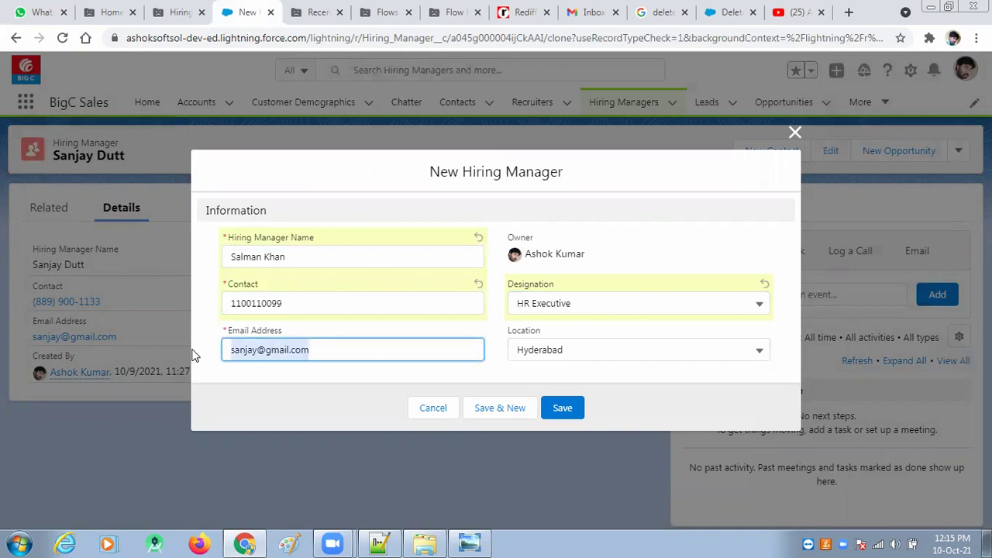
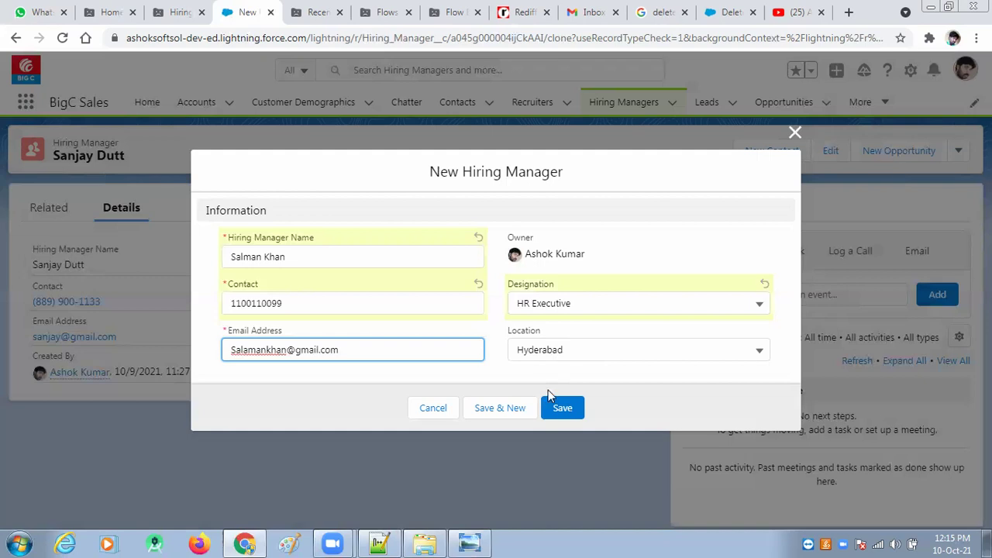
click(562, 411)
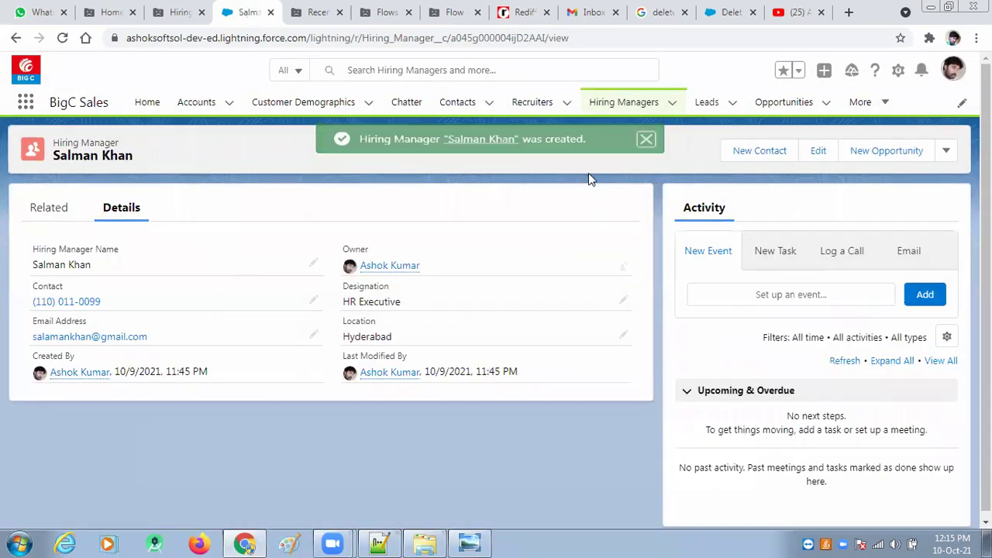
Step: View the All list of Recruiters, then the All list of Hiring Managers
click(534, 105)
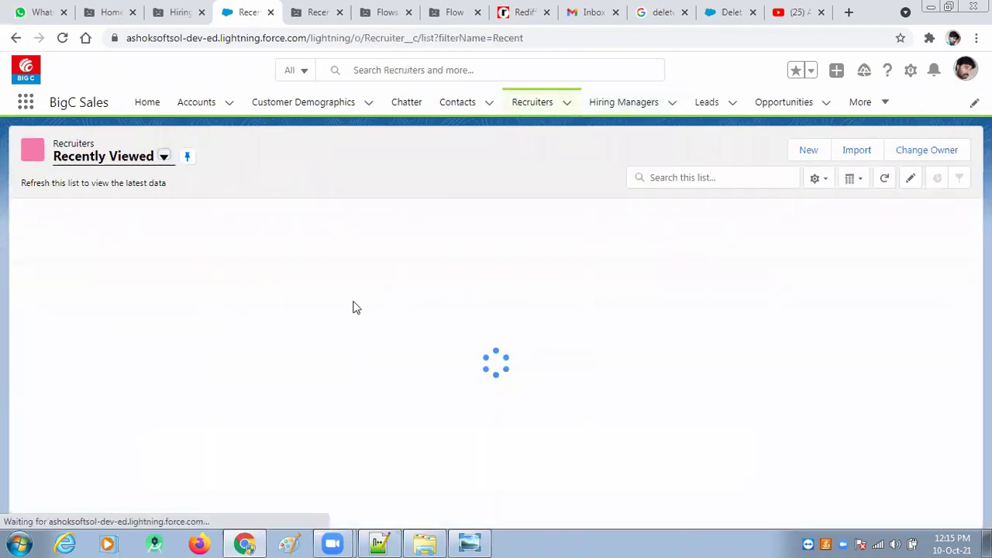
click(164, 158)
click(89, 208)
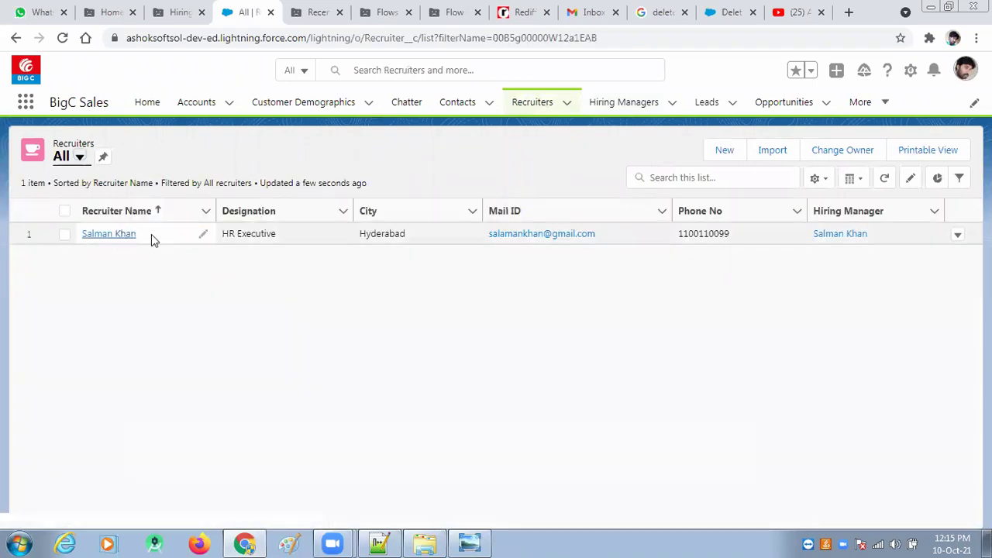
click(636, 106)
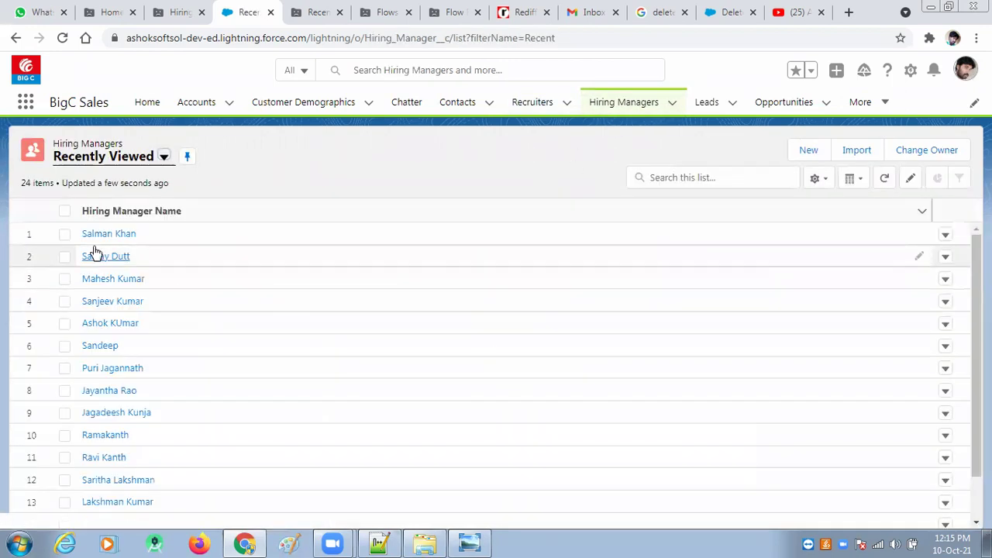
click(163, 157)
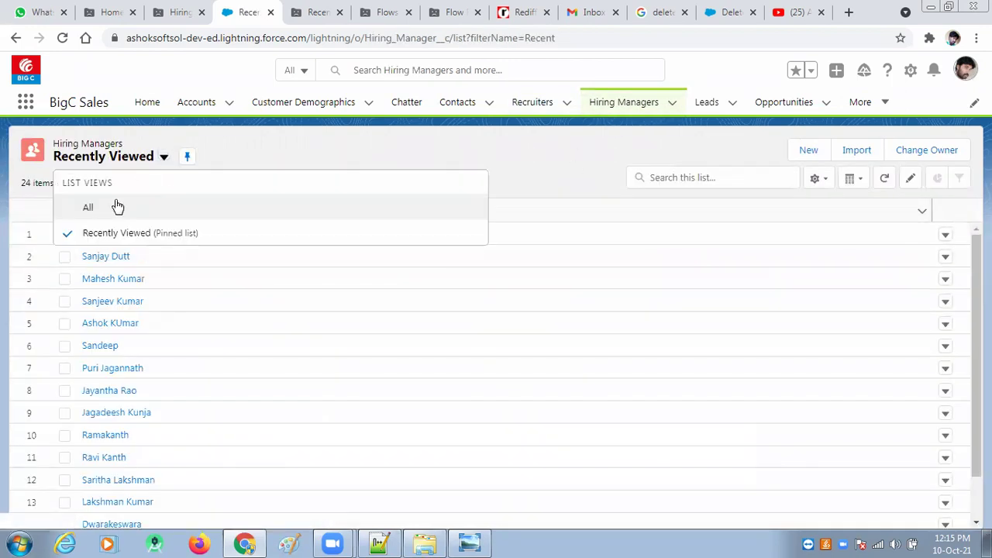
click(97, 210)
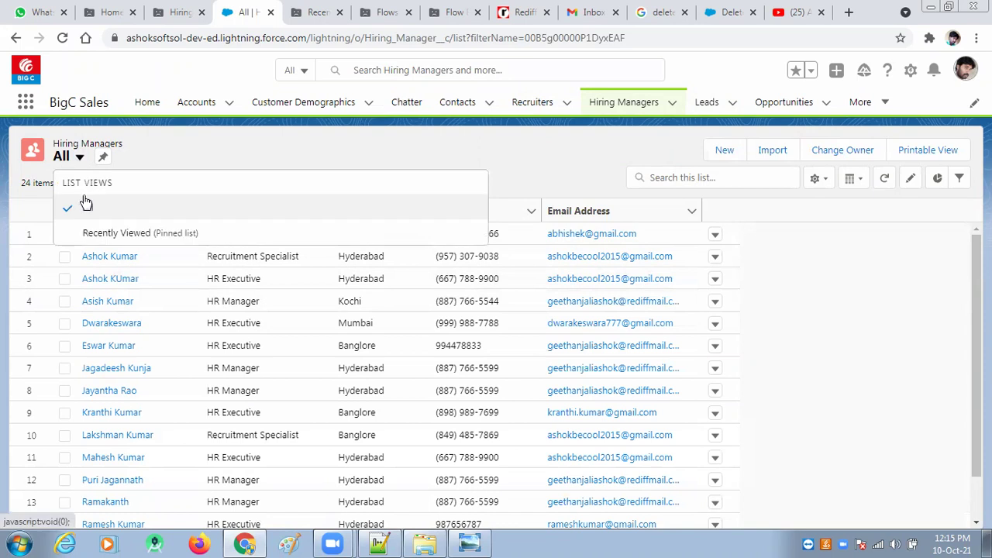
Step: Return to Recruiters > All to confirm the flow-created HR Executive recruiter in Hyderabad
click(107, 233)
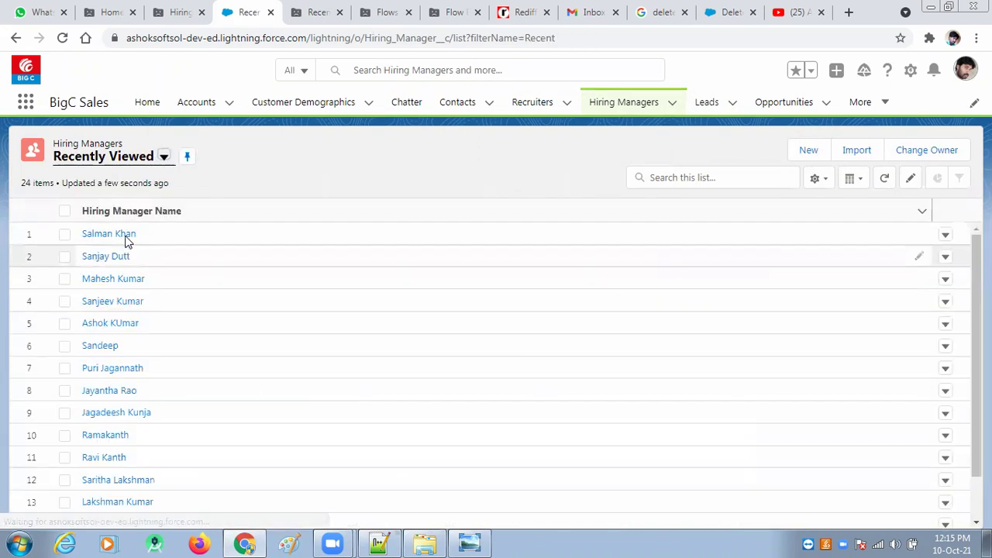
click(544, 106)
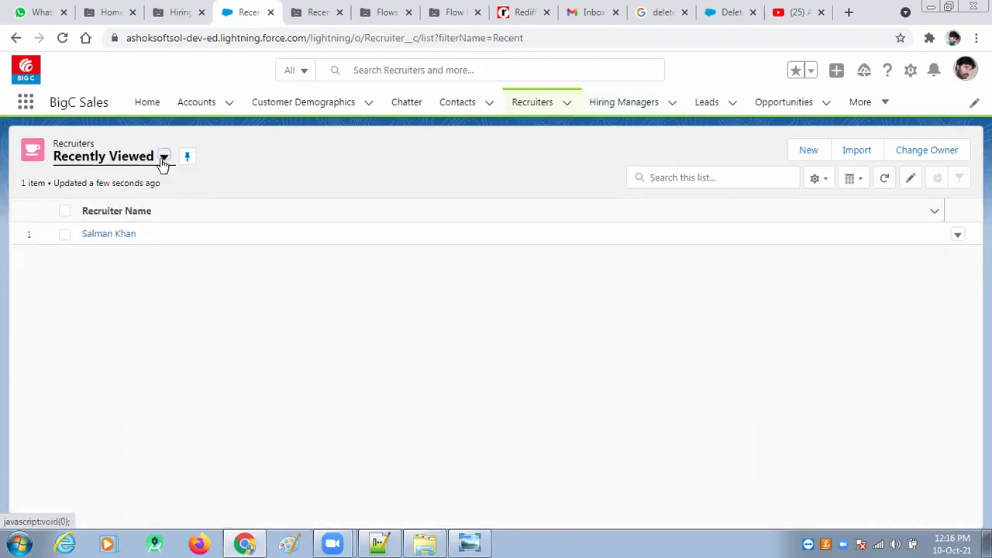
click(104, 212)
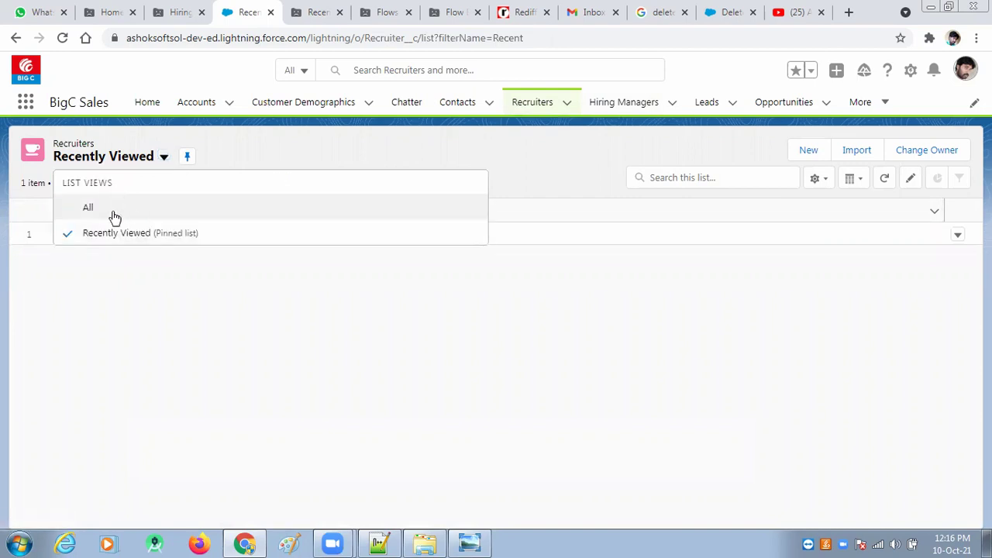
click(87, 207)
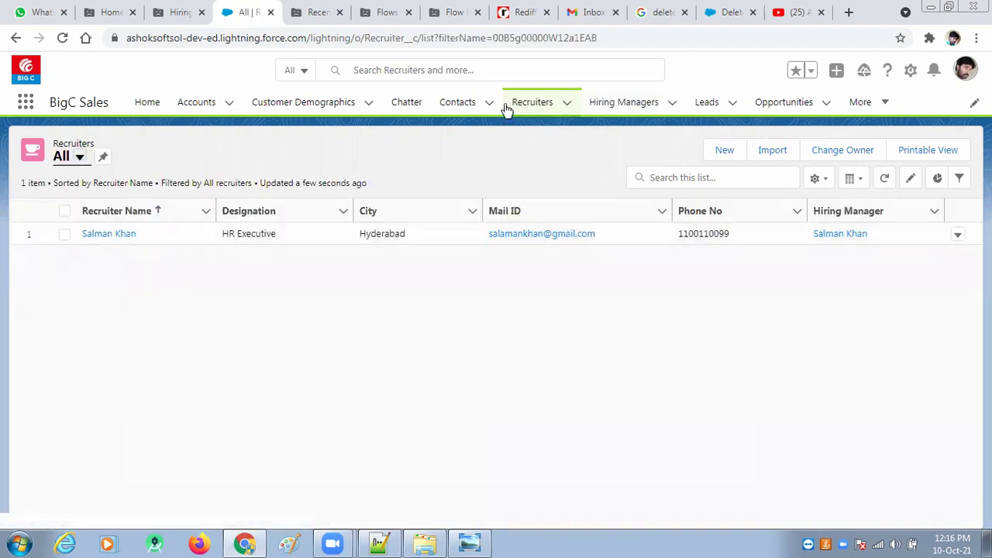
click(673, 108)
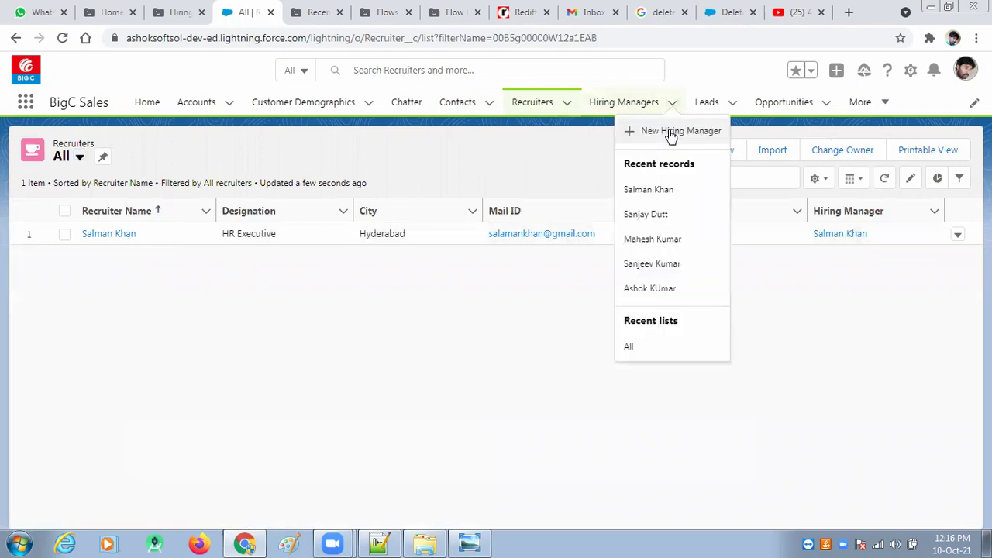
Step: Start a new Hiring Manager, enter the manager's name and choose designation SR HR Executive
click(671, 133)
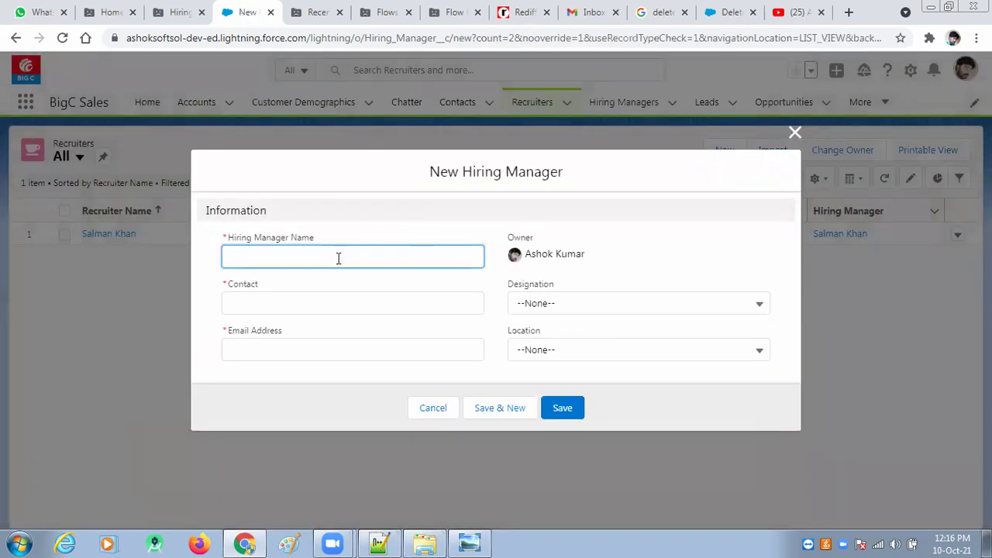
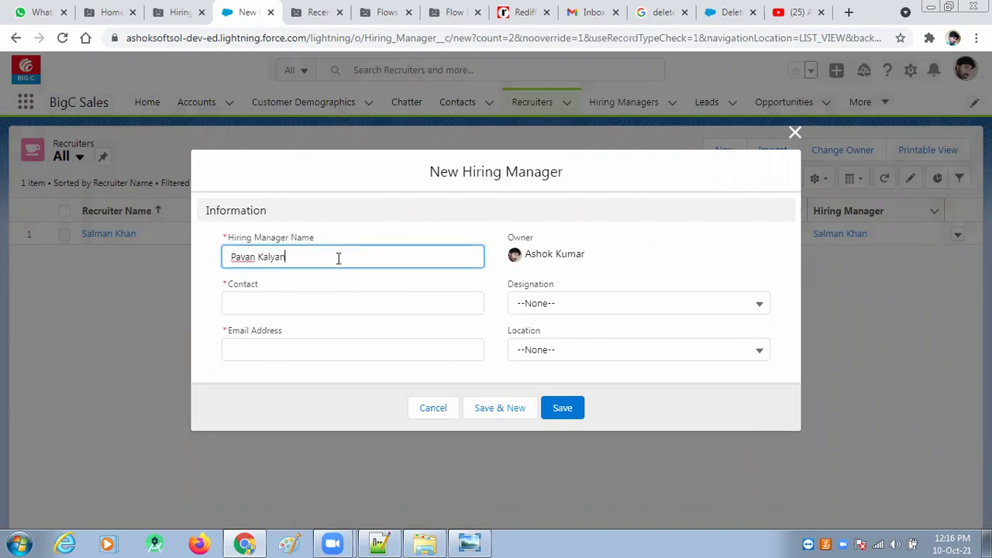
key(Tab)
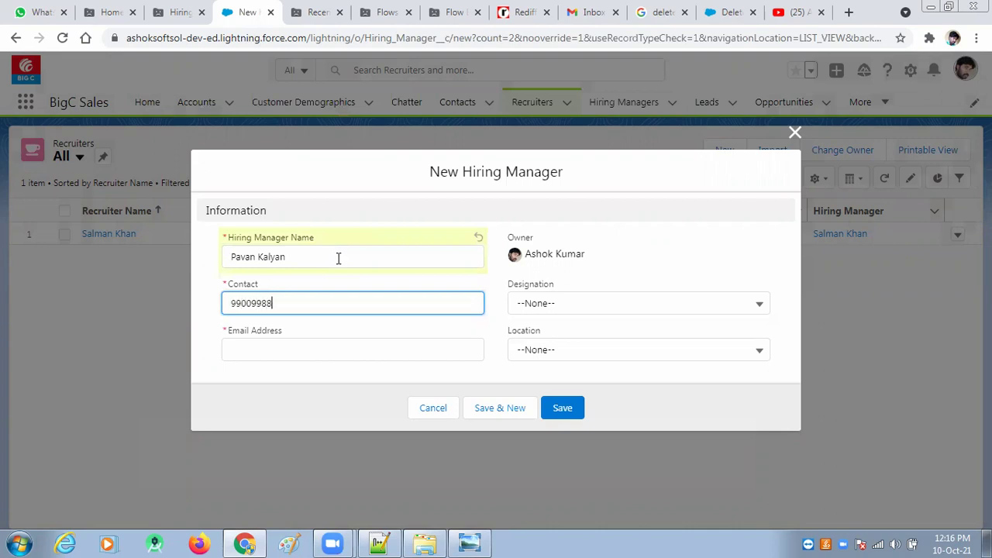
key(Tab)
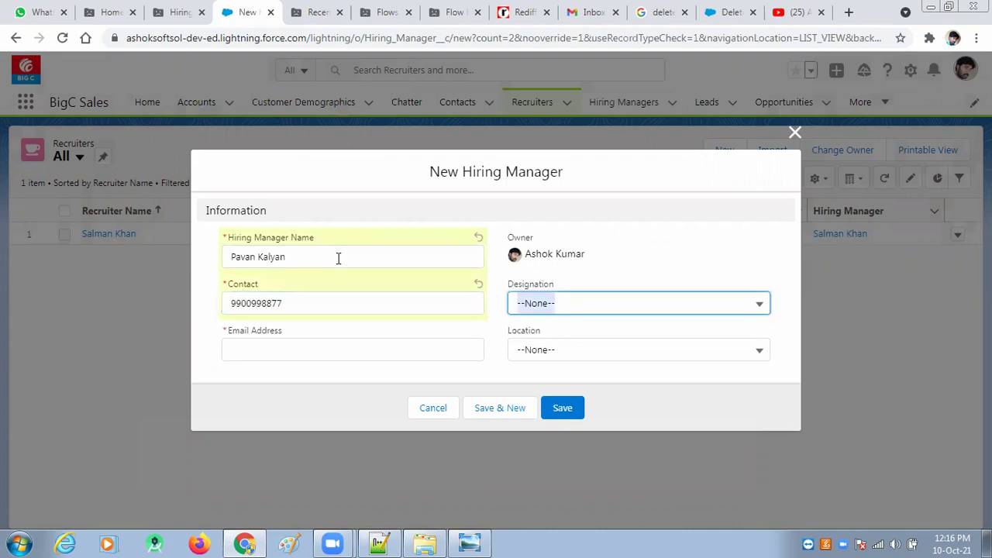
key(Down)
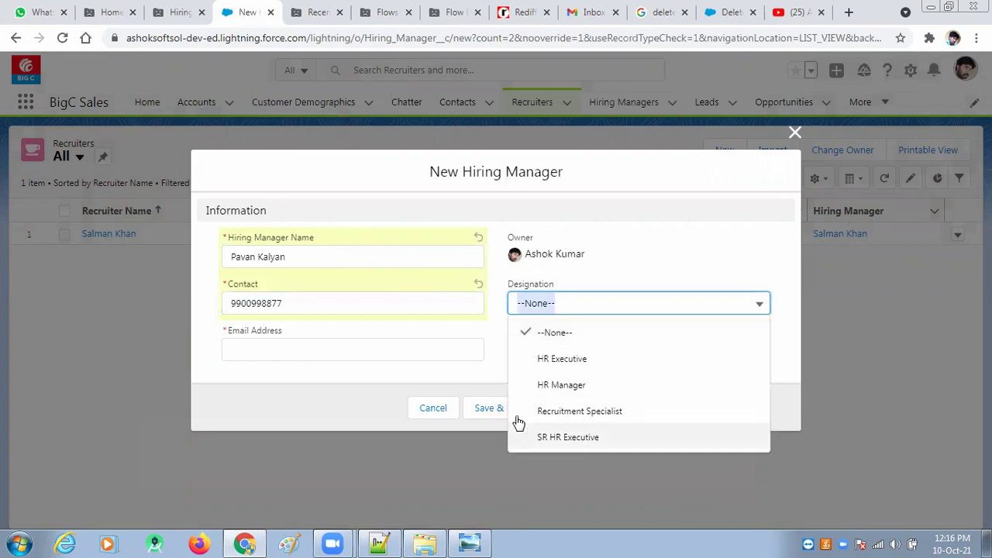
click(520, 434)
Step: Fill in the manager's e-mail address and set the location to Hyderabad
click(314, 355)
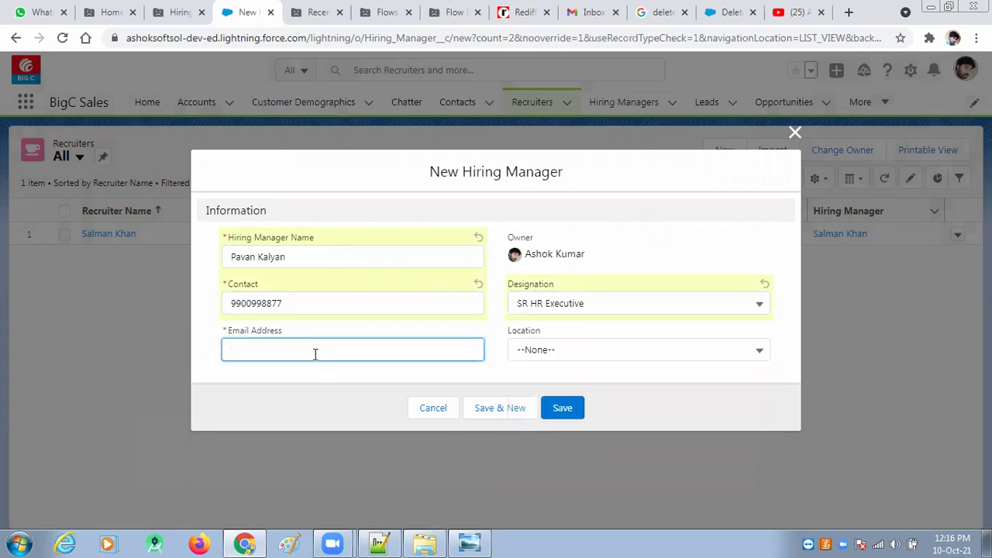
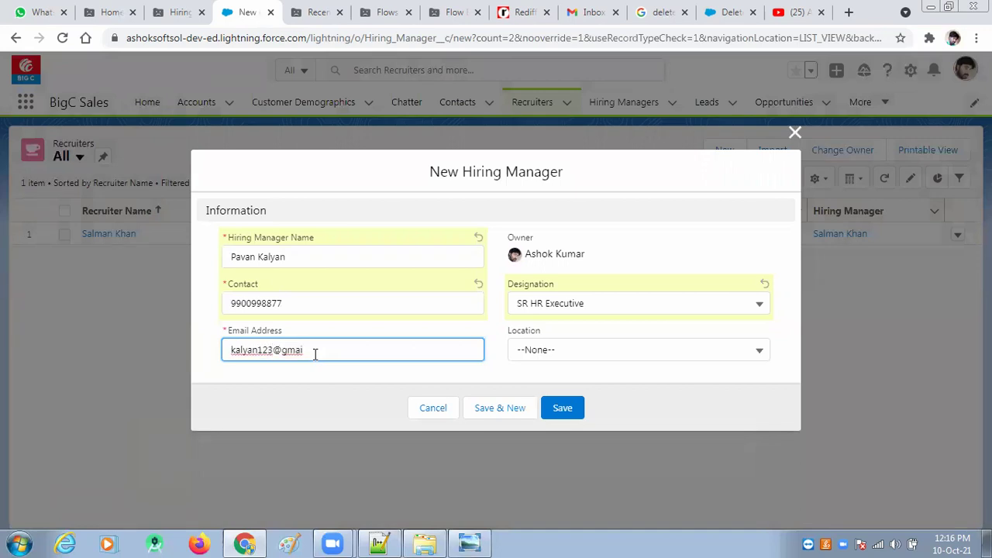
key(Tab)
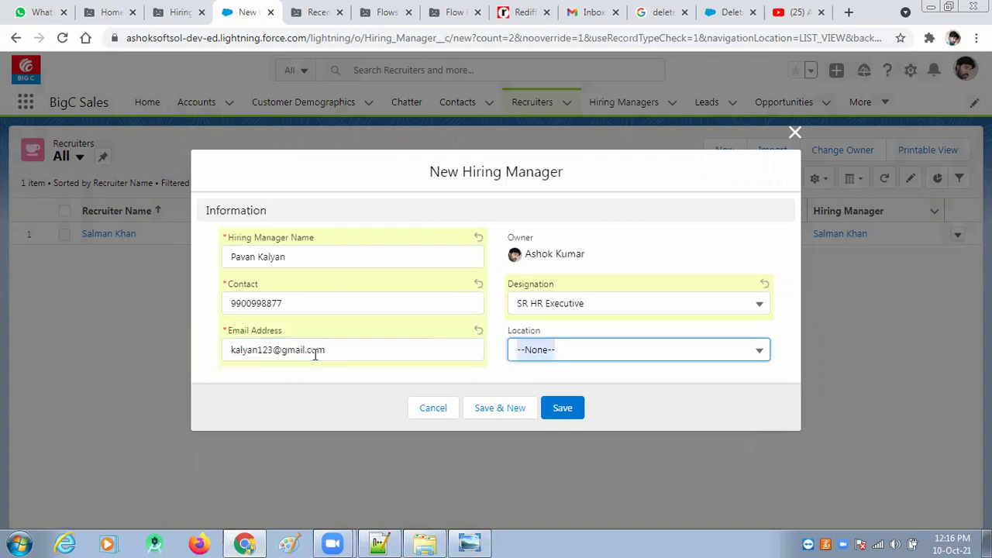
click(590, 346)
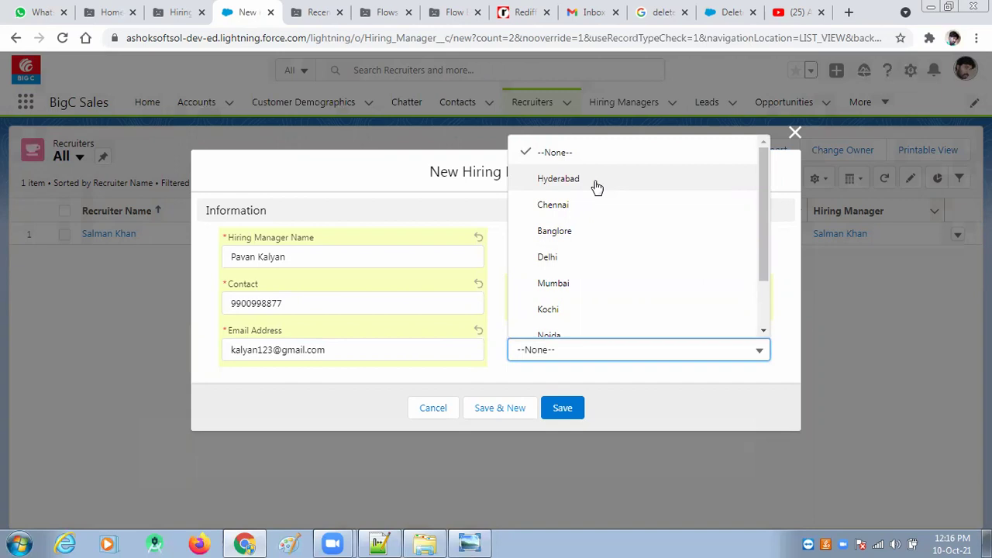
click(597, 186)
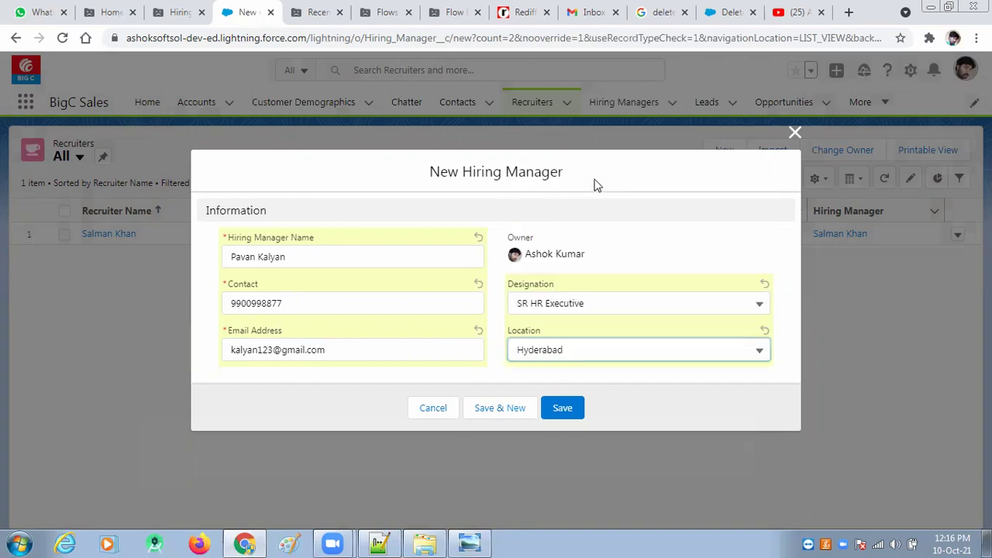
click(383, 543)
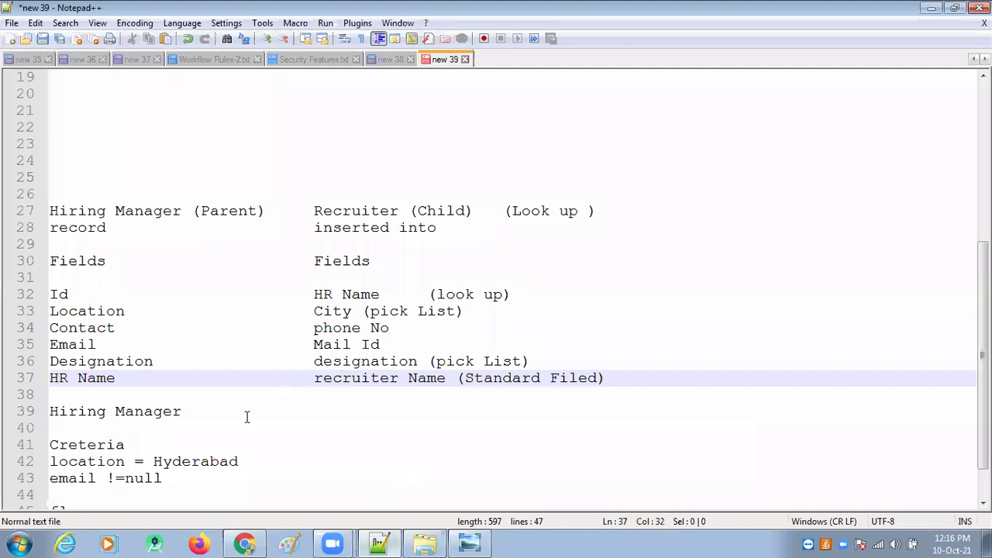
drag(185, 480, 31, 463)
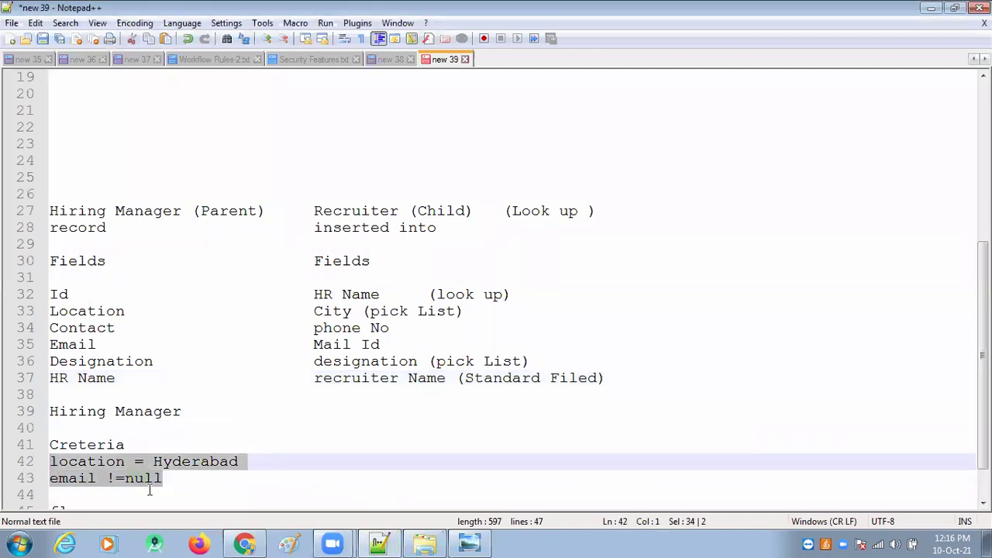
click(186, 487)
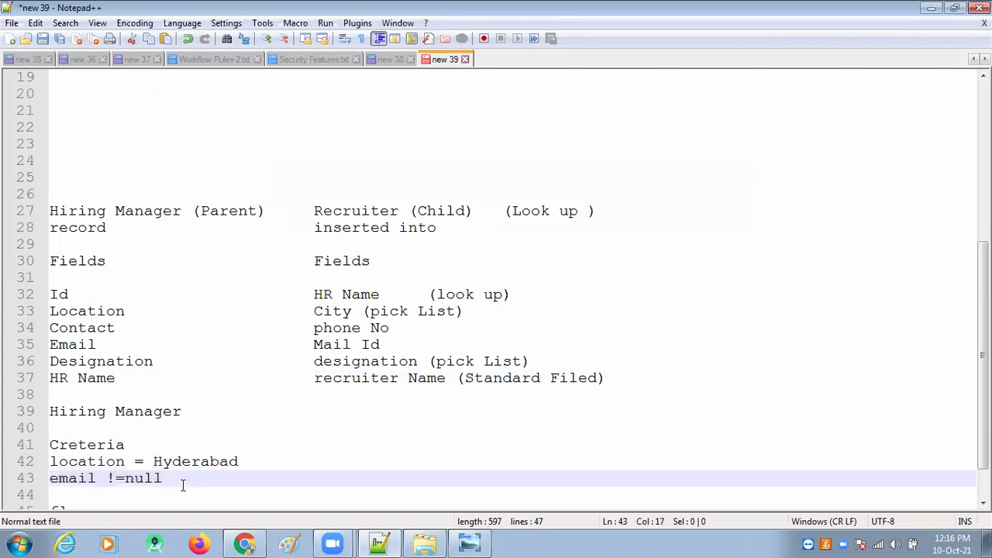
drag(186, 487, 42, 462)
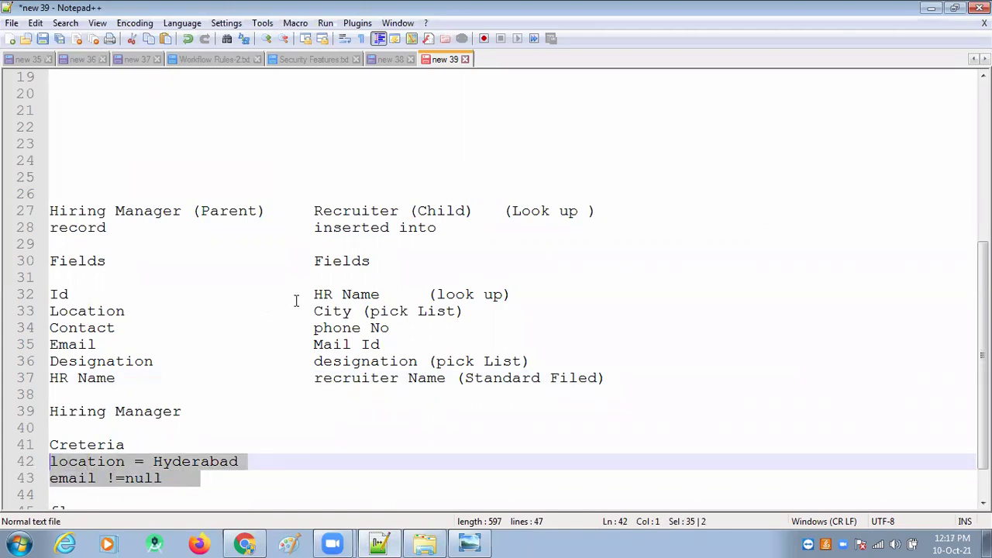
drag(315, 295, 609, 377)
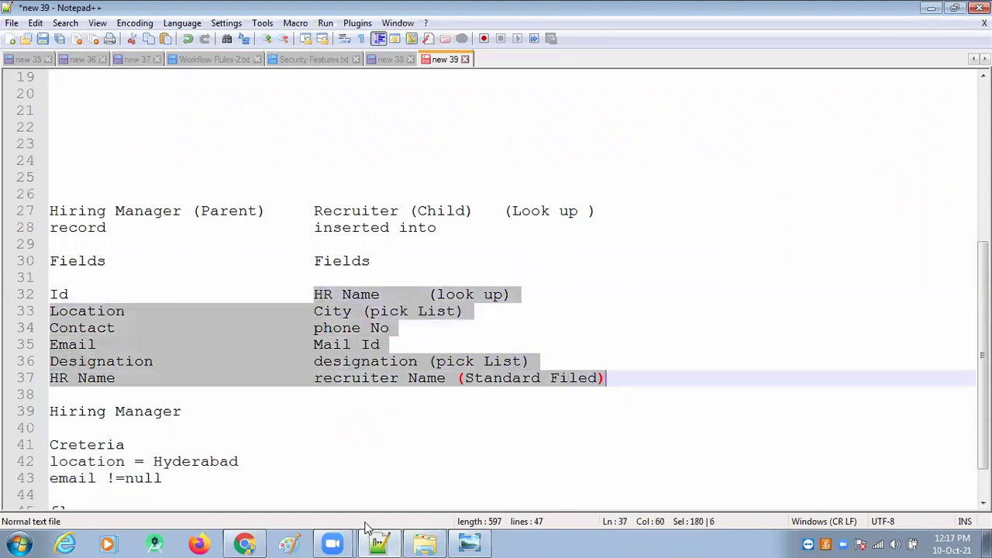
click(244, 544)
Step: Save the new SR HR Executive hiring manager record and dismiss the confirmation
click(562, 355)
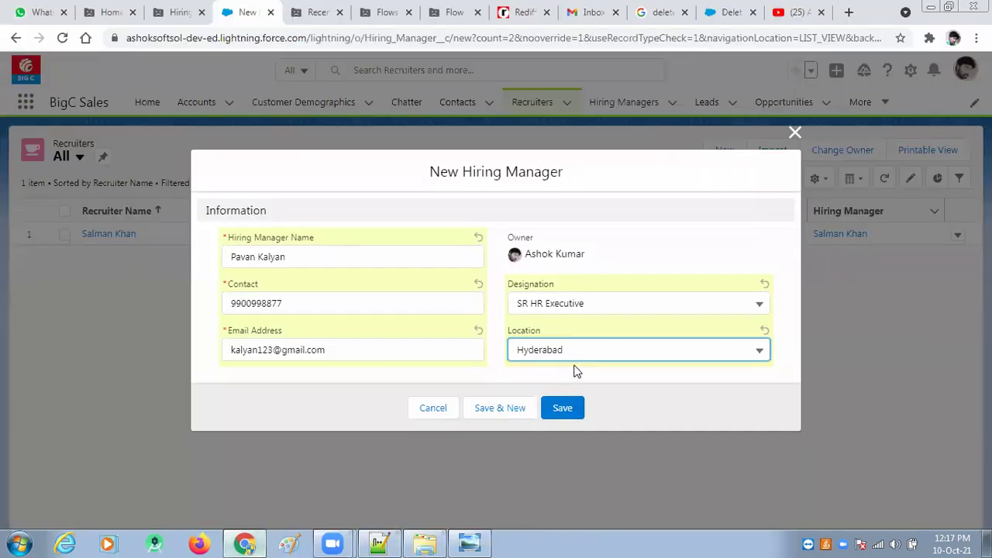
click(562, 408)
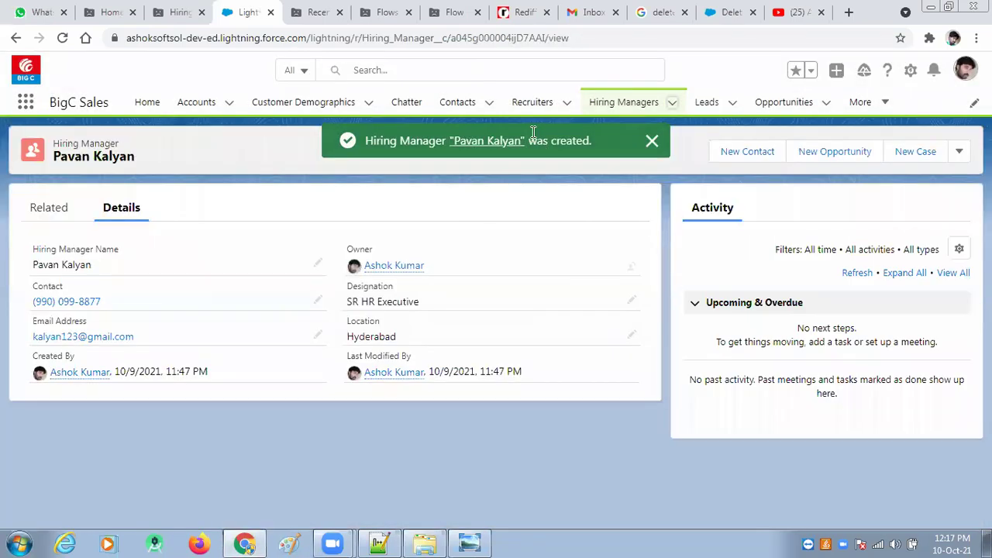
drag(562, 401, 543, 114)
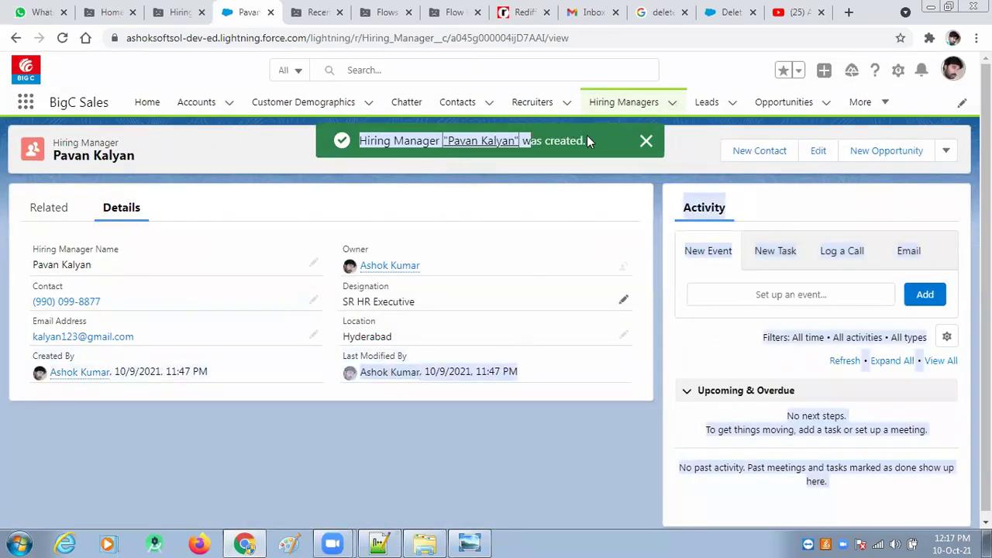
click(645, 141)
Step: Show all Recruiters to confirm a second, flow-created recruiter record appears
click(532, 104)
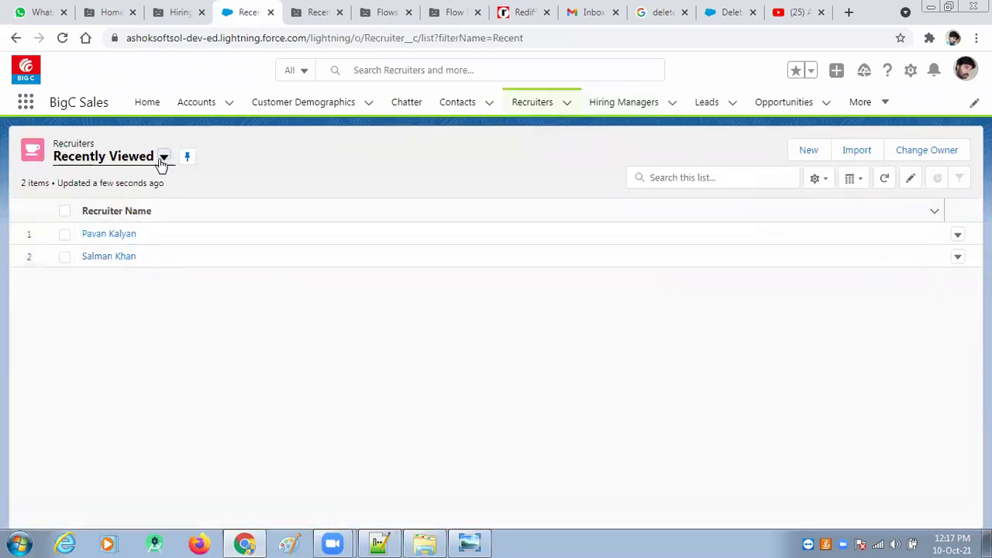
click(160, 167)
click(106, 207)
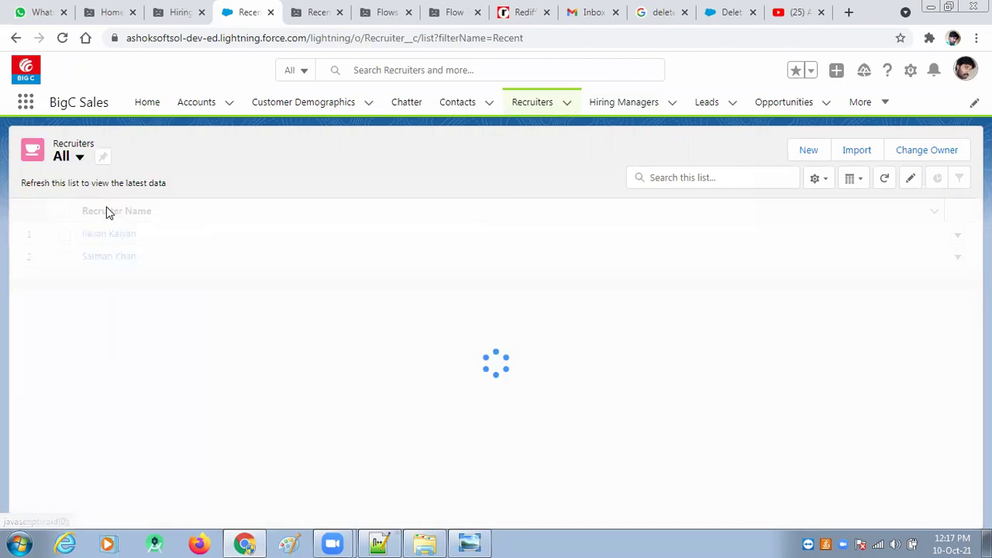